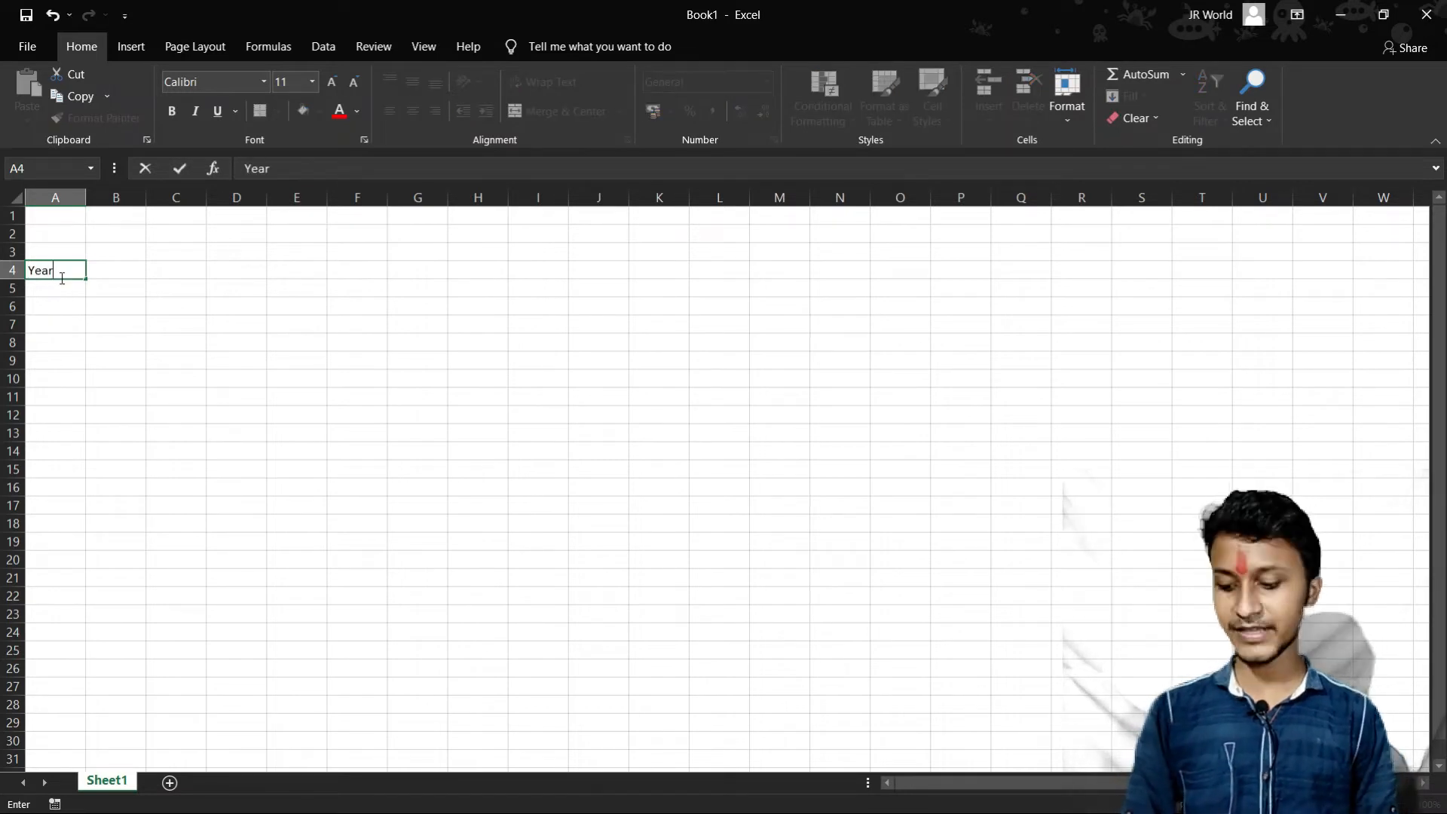
- Enter the city headings Gaya, Patna, Ranchi and Ayodhya in cells B4 to E4, beside the Year heading
key("Tab")
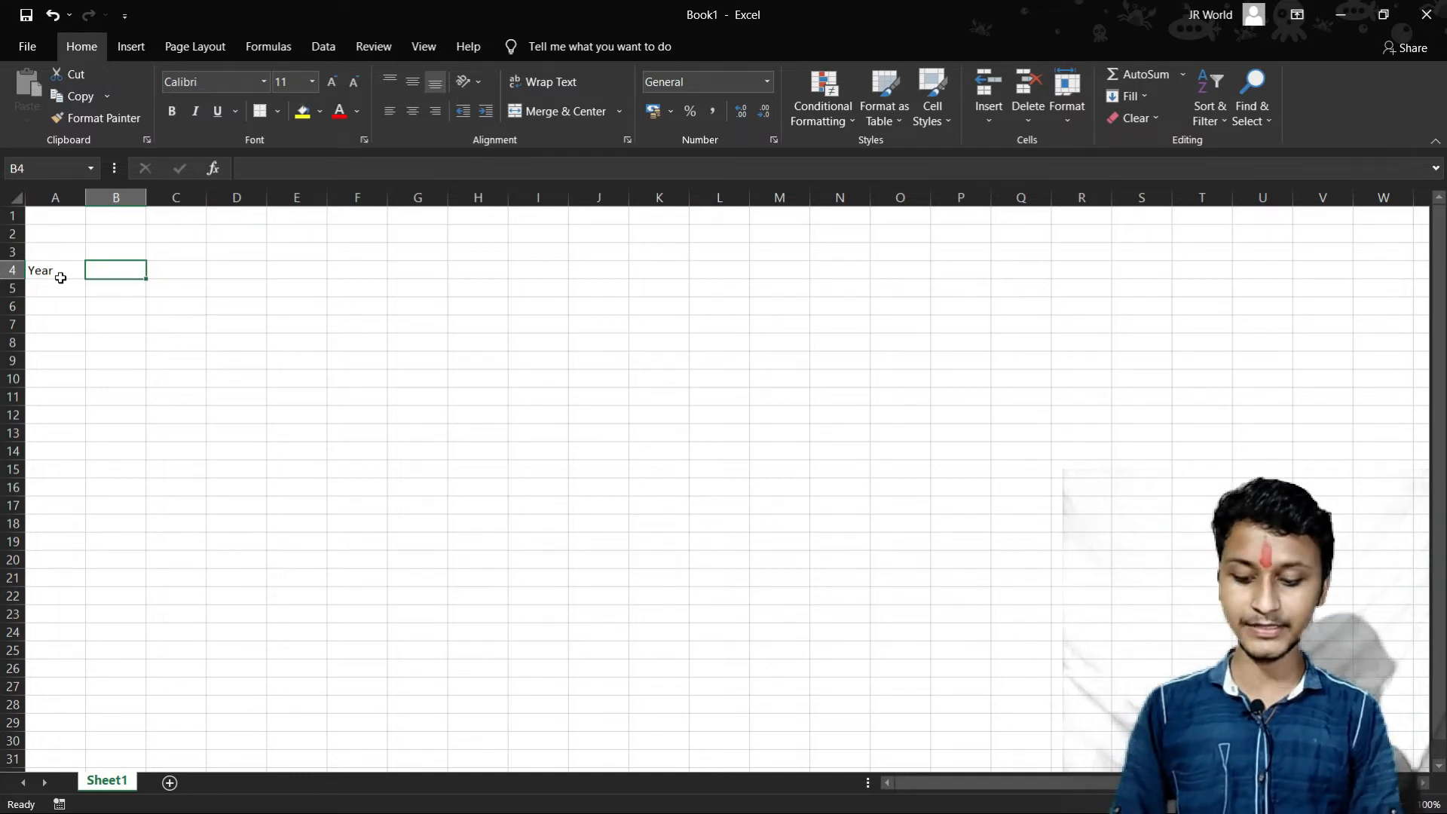
type("Gaya")
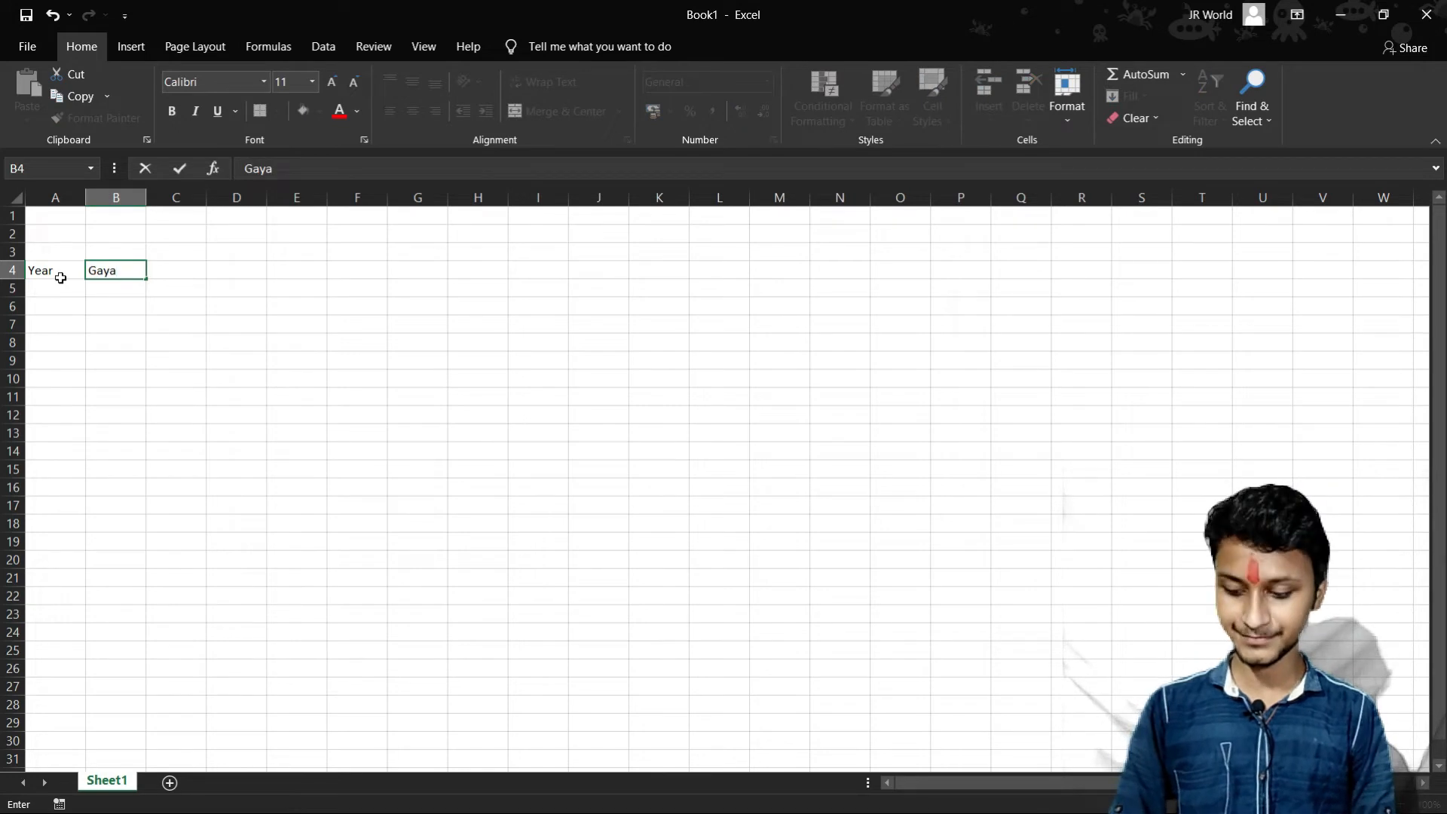
key("Tab")
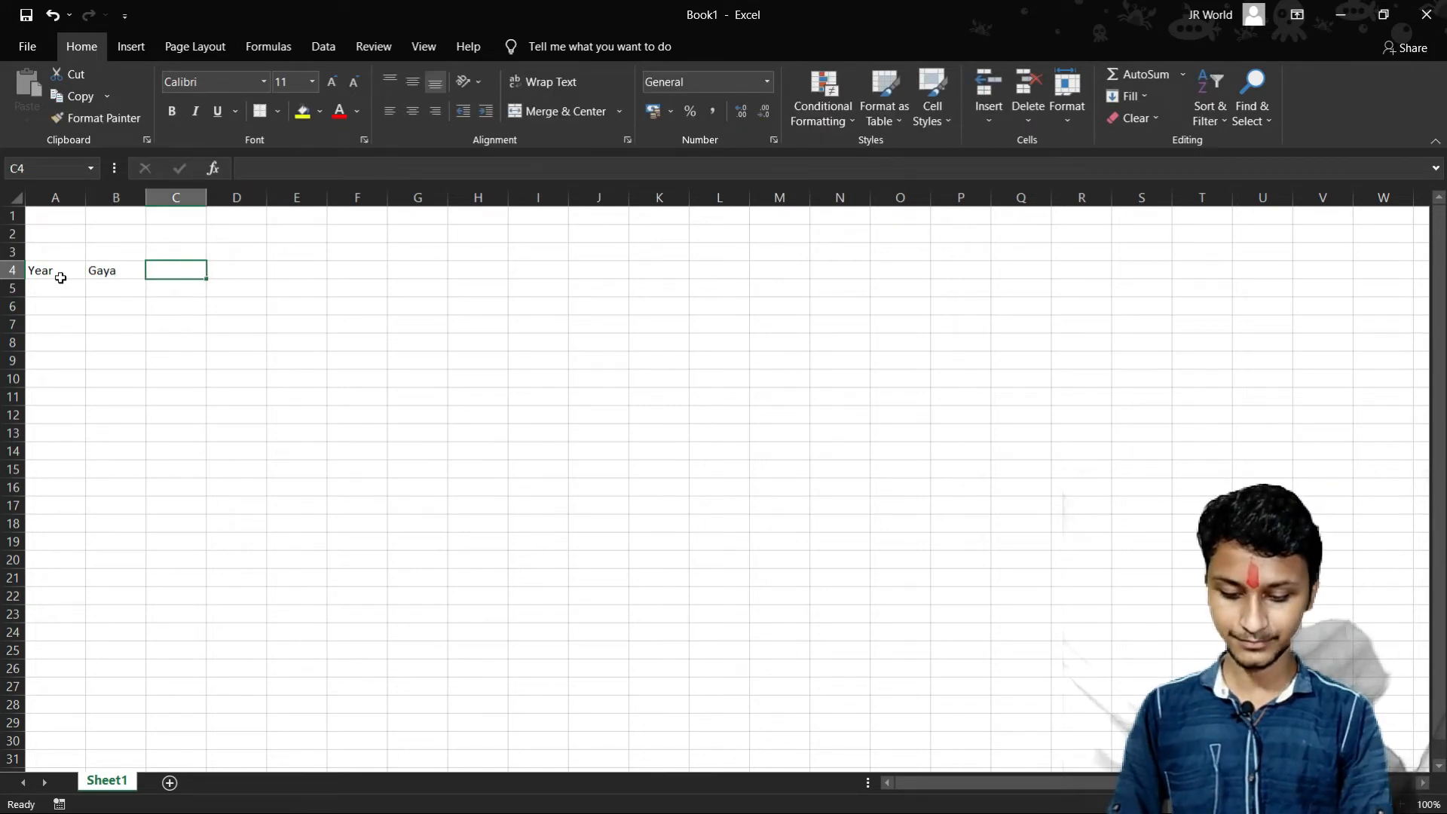
type("Patna")
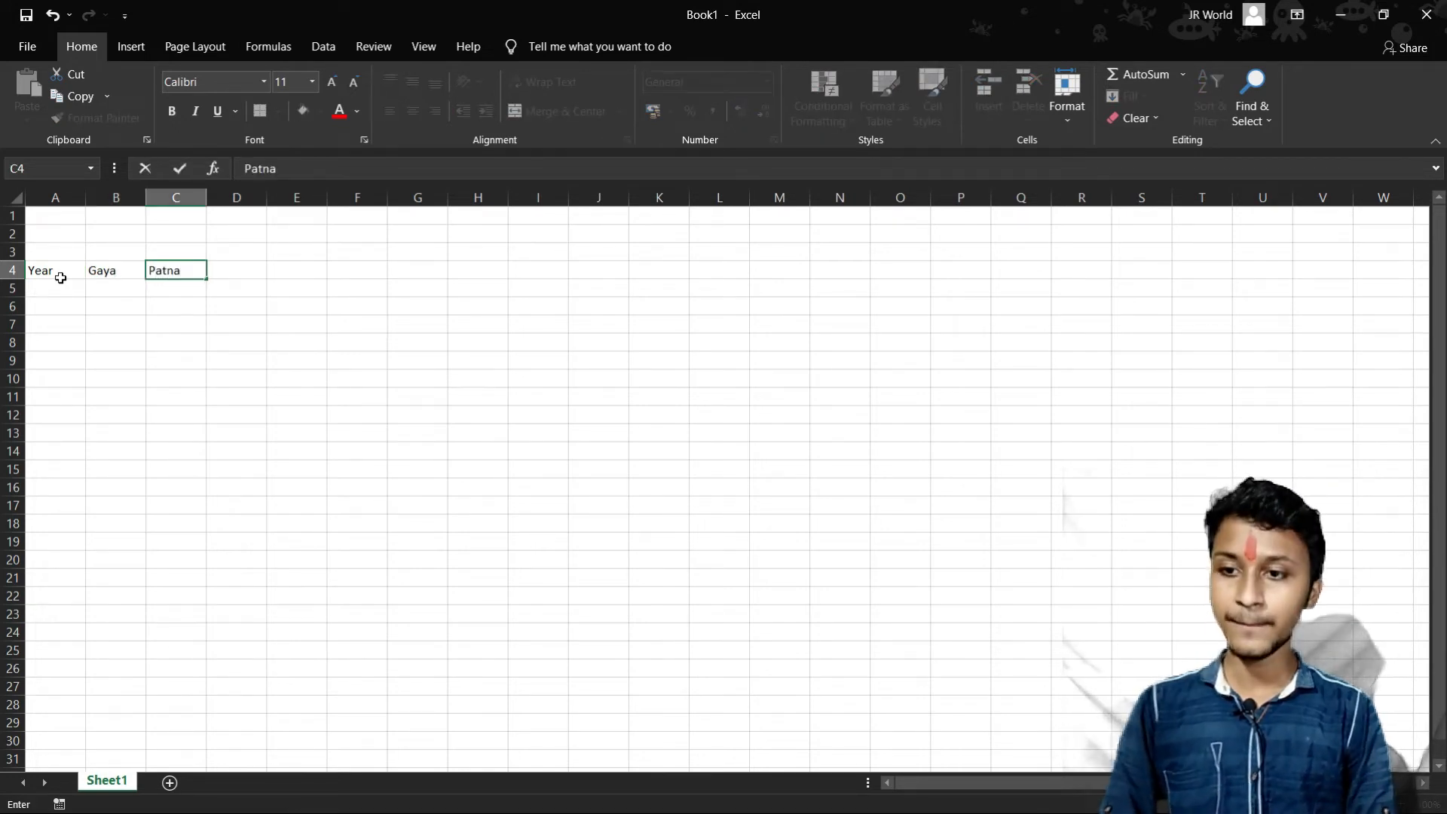
key("Tab")
type("R")
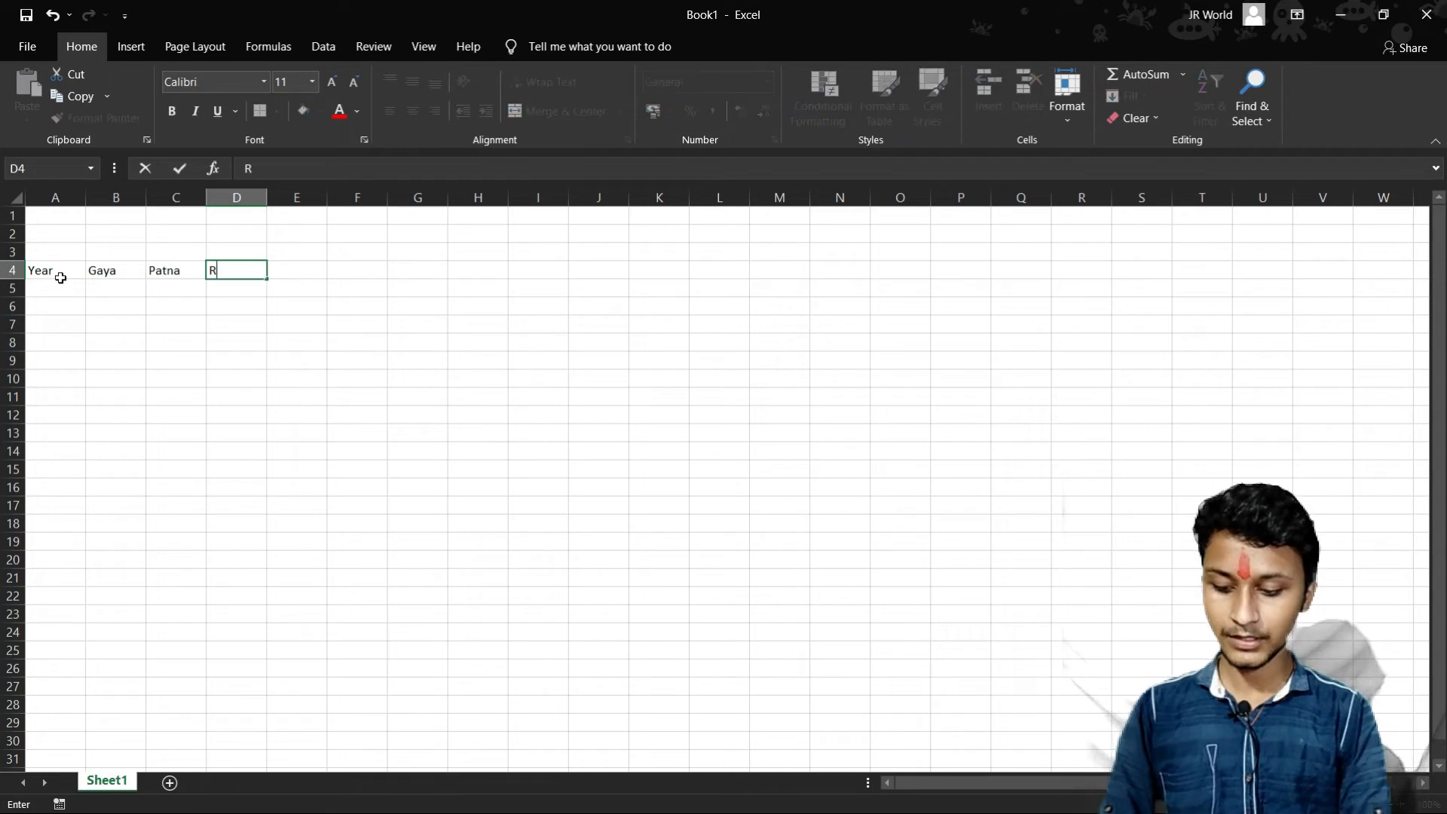
type("anchi")
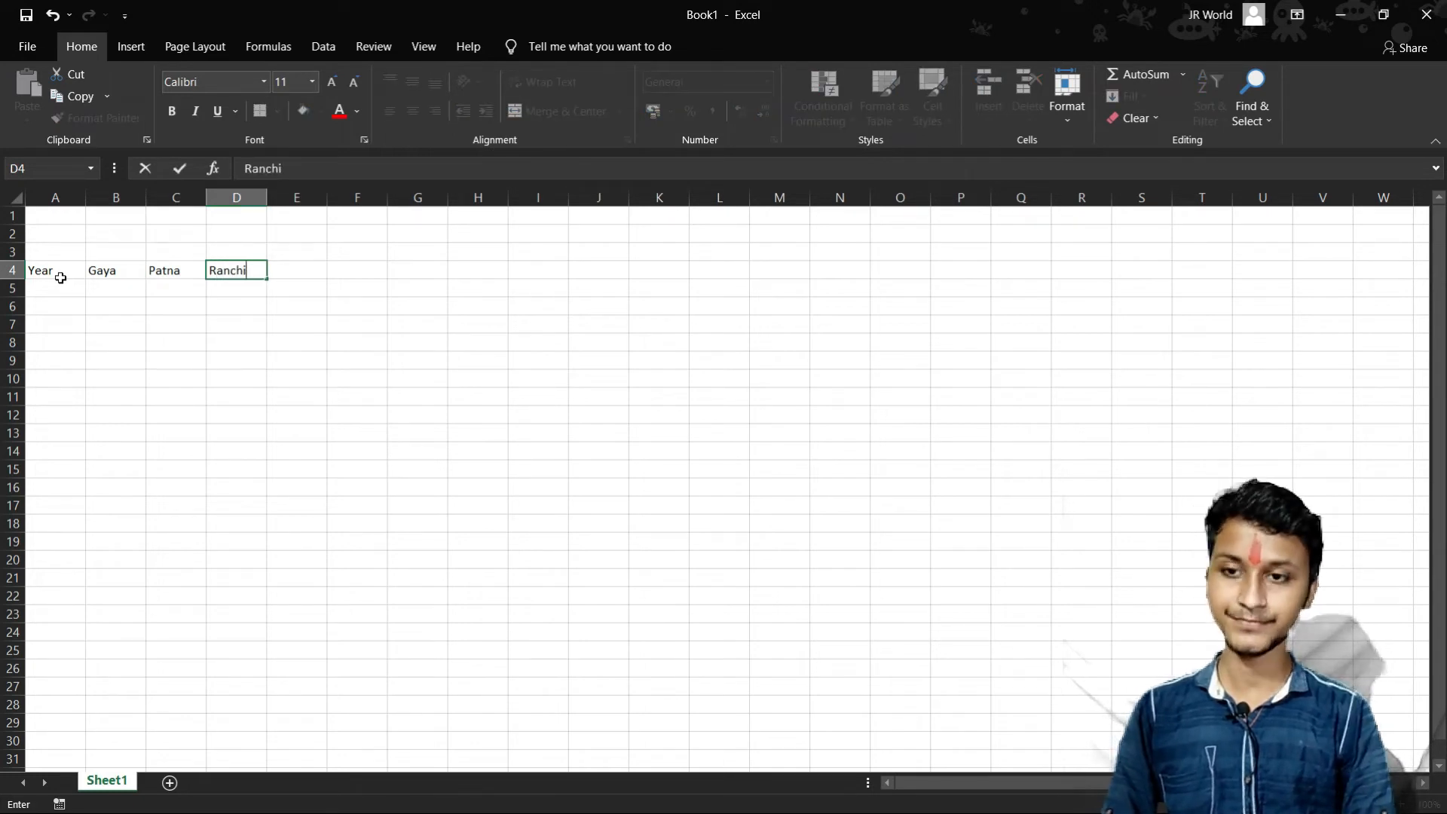
key("Tab")
type("Ay")
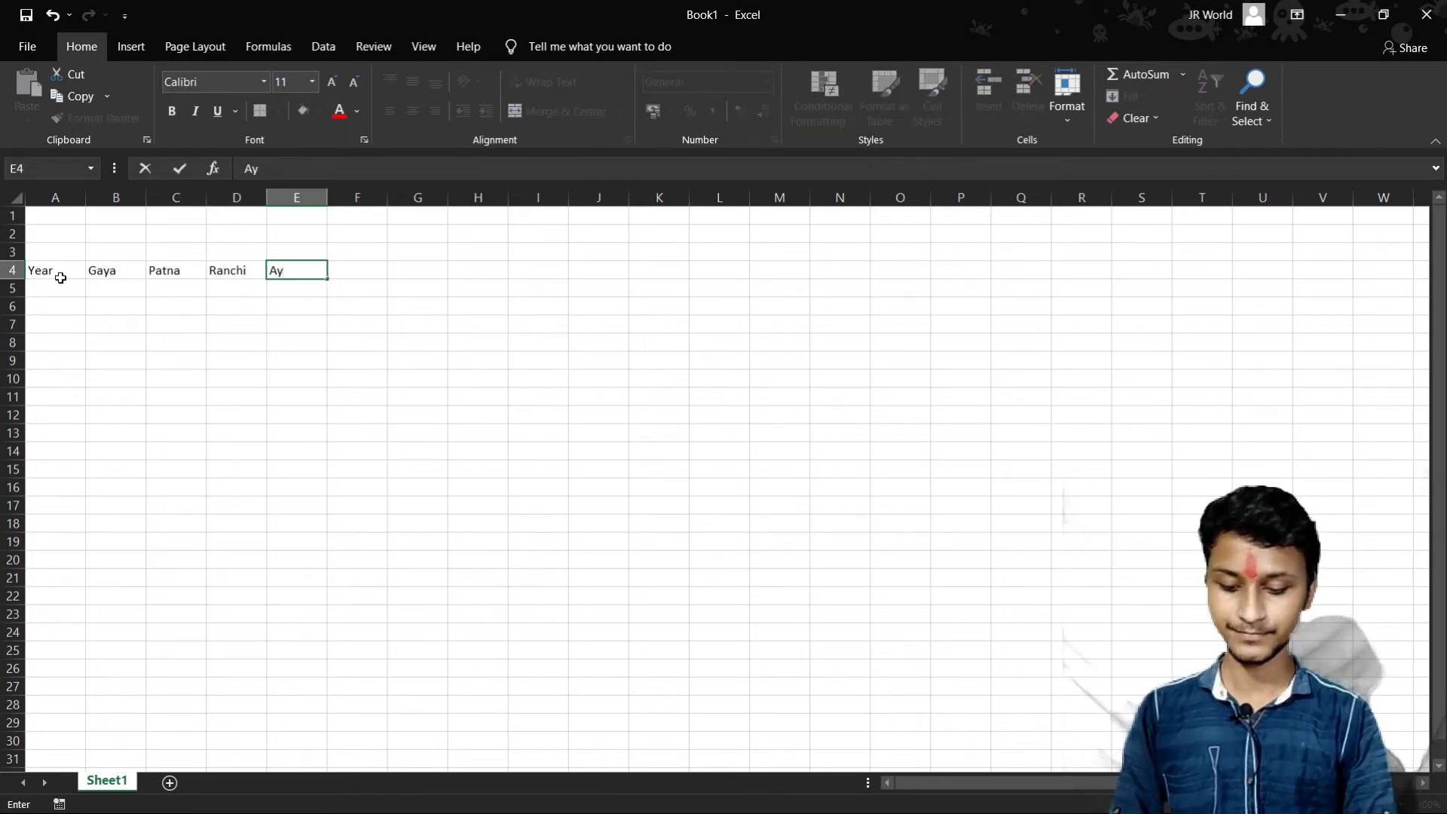
type("odh")
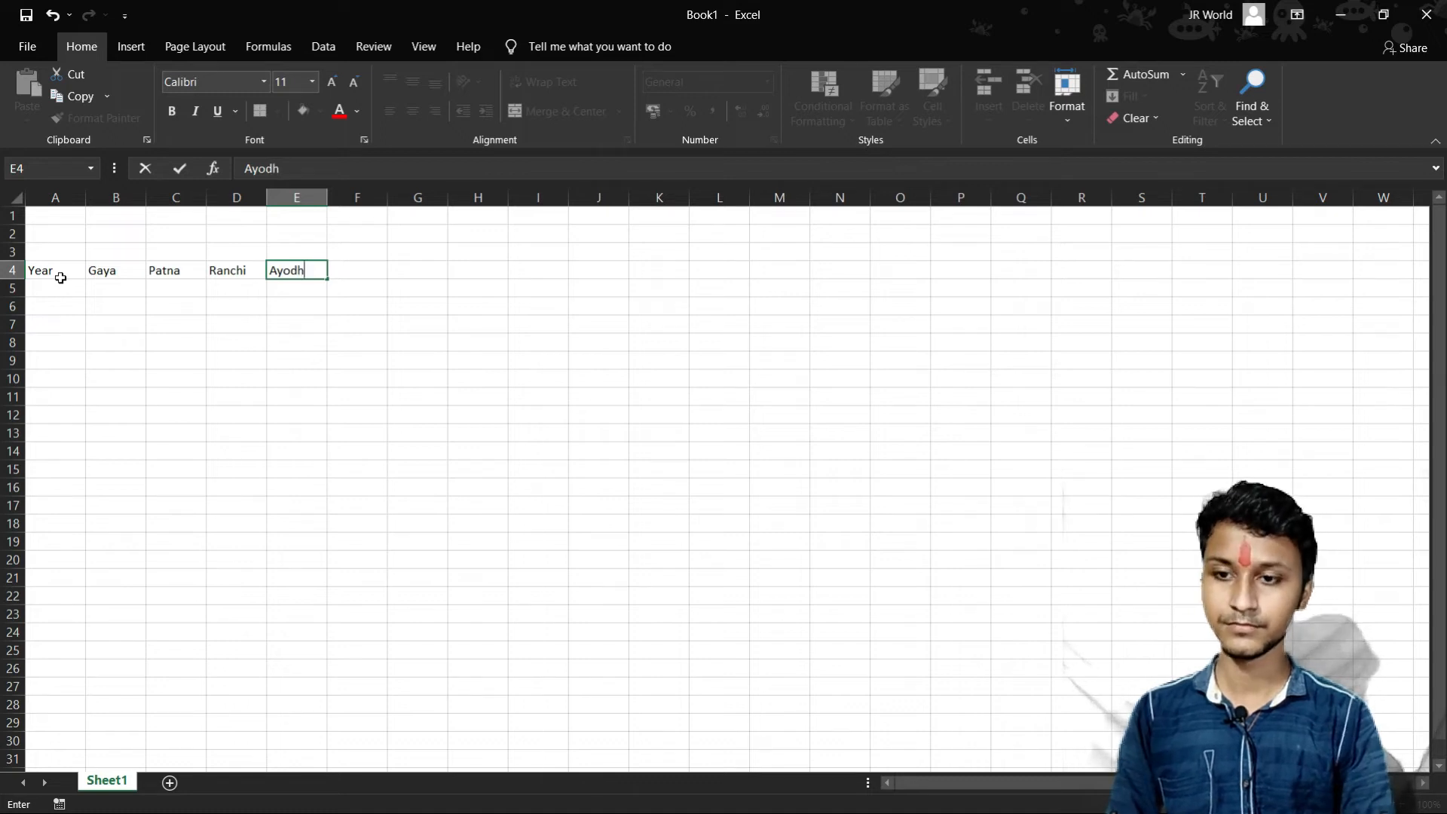
type("aya")
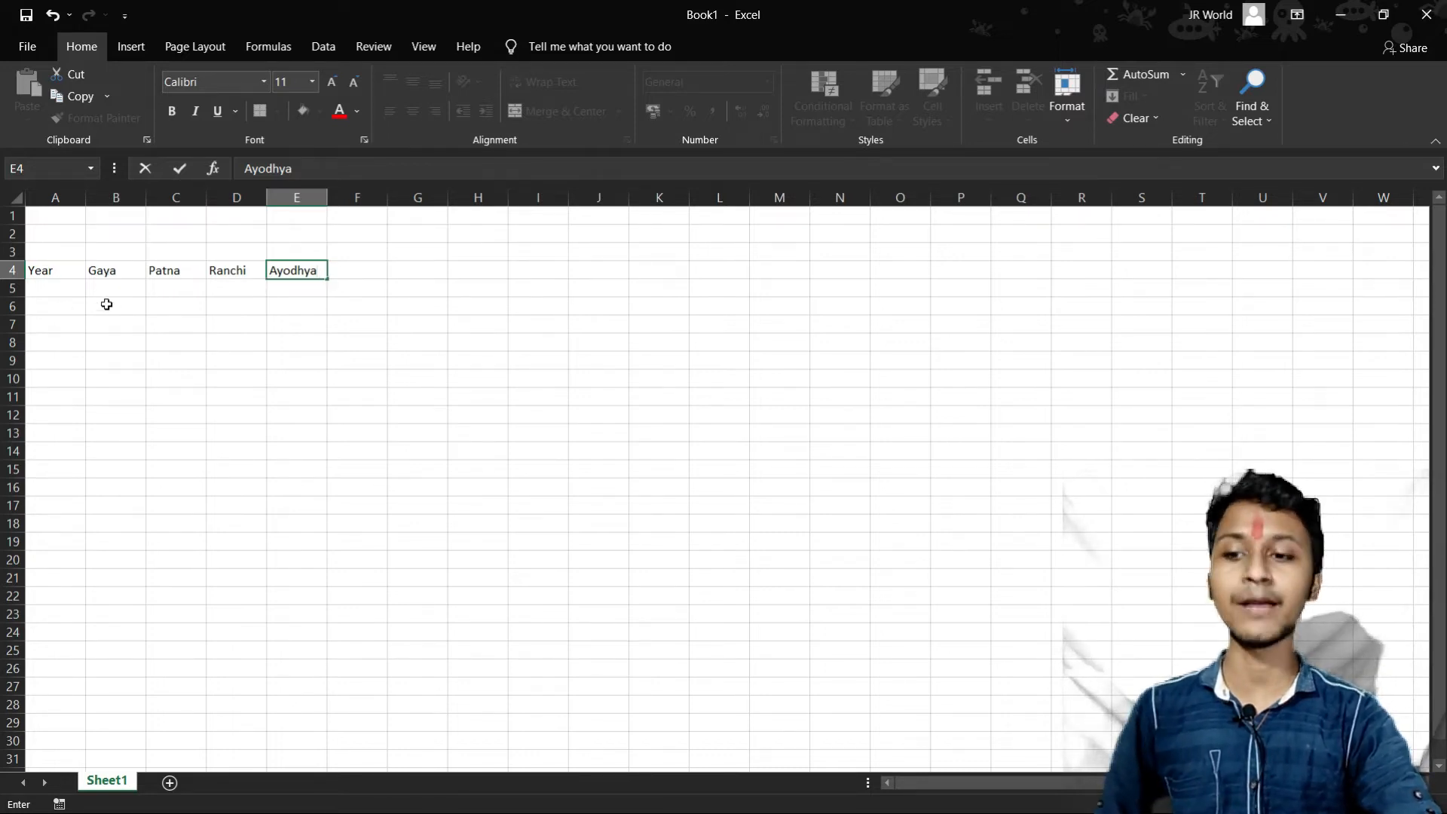
- Center the row 4 headings at font size 14 and widen columns B through E
left_click(12, 269)
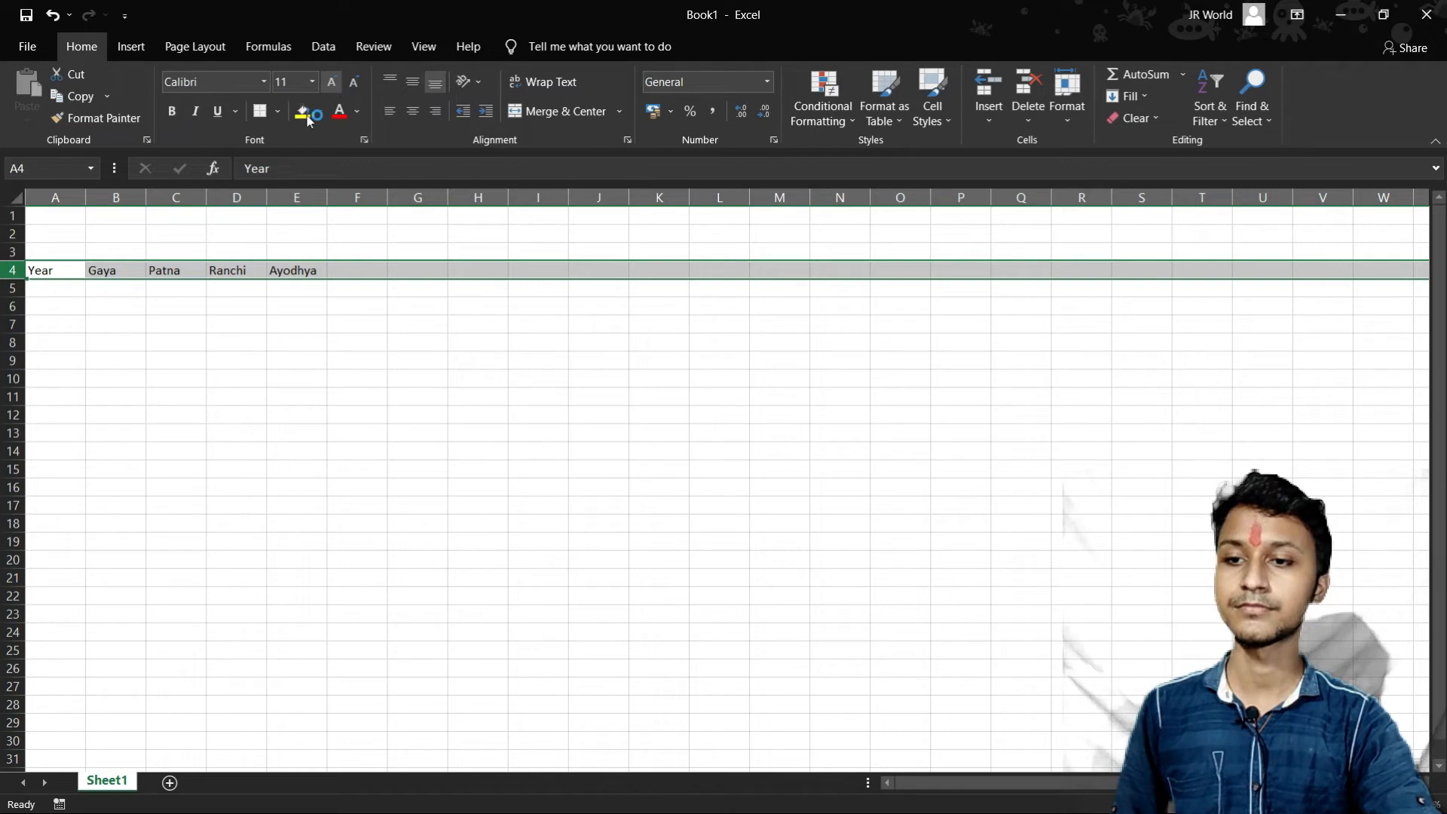
left_click(413, 118)
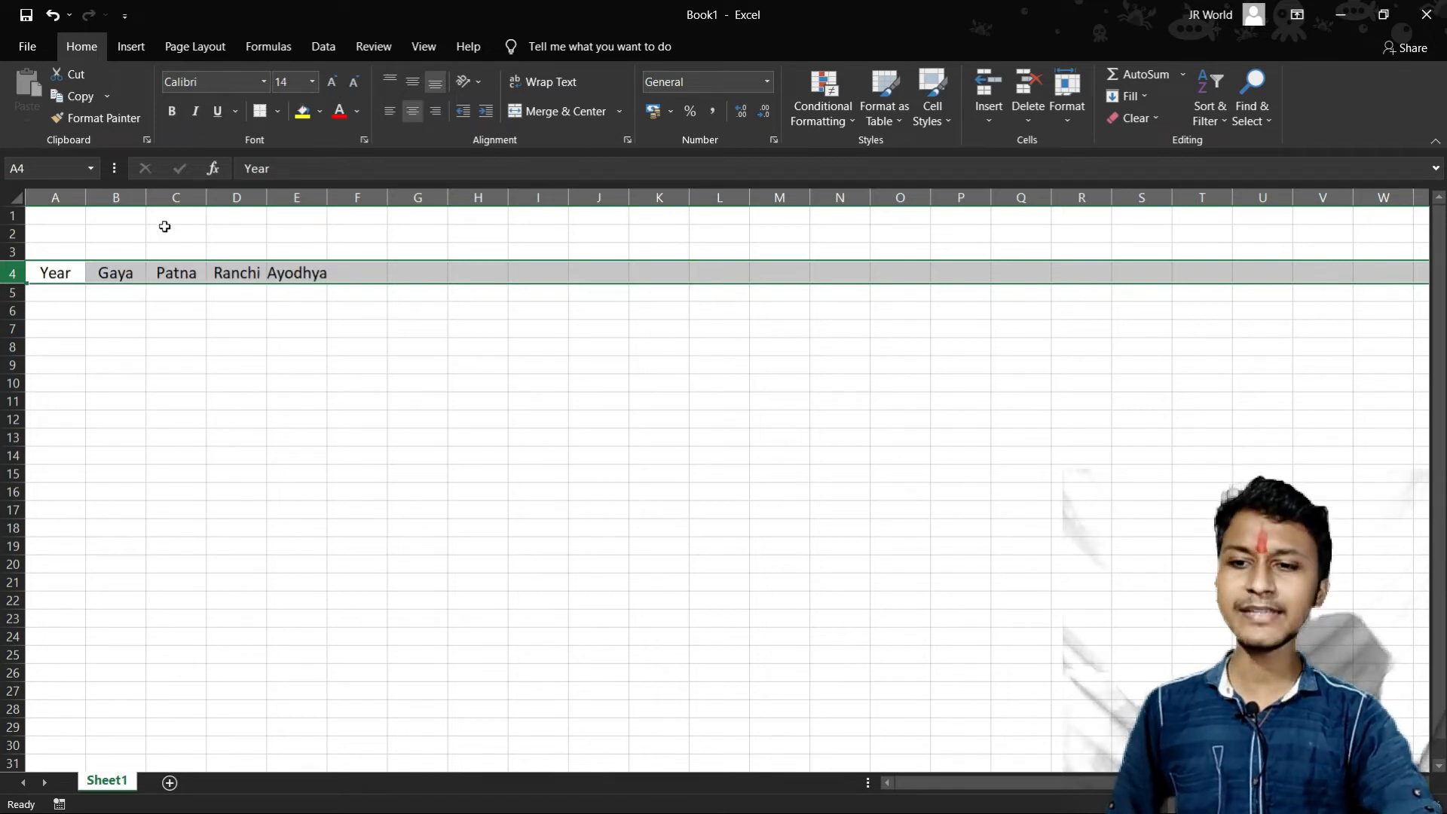
left_click_drag(328, 197, 383, 197)
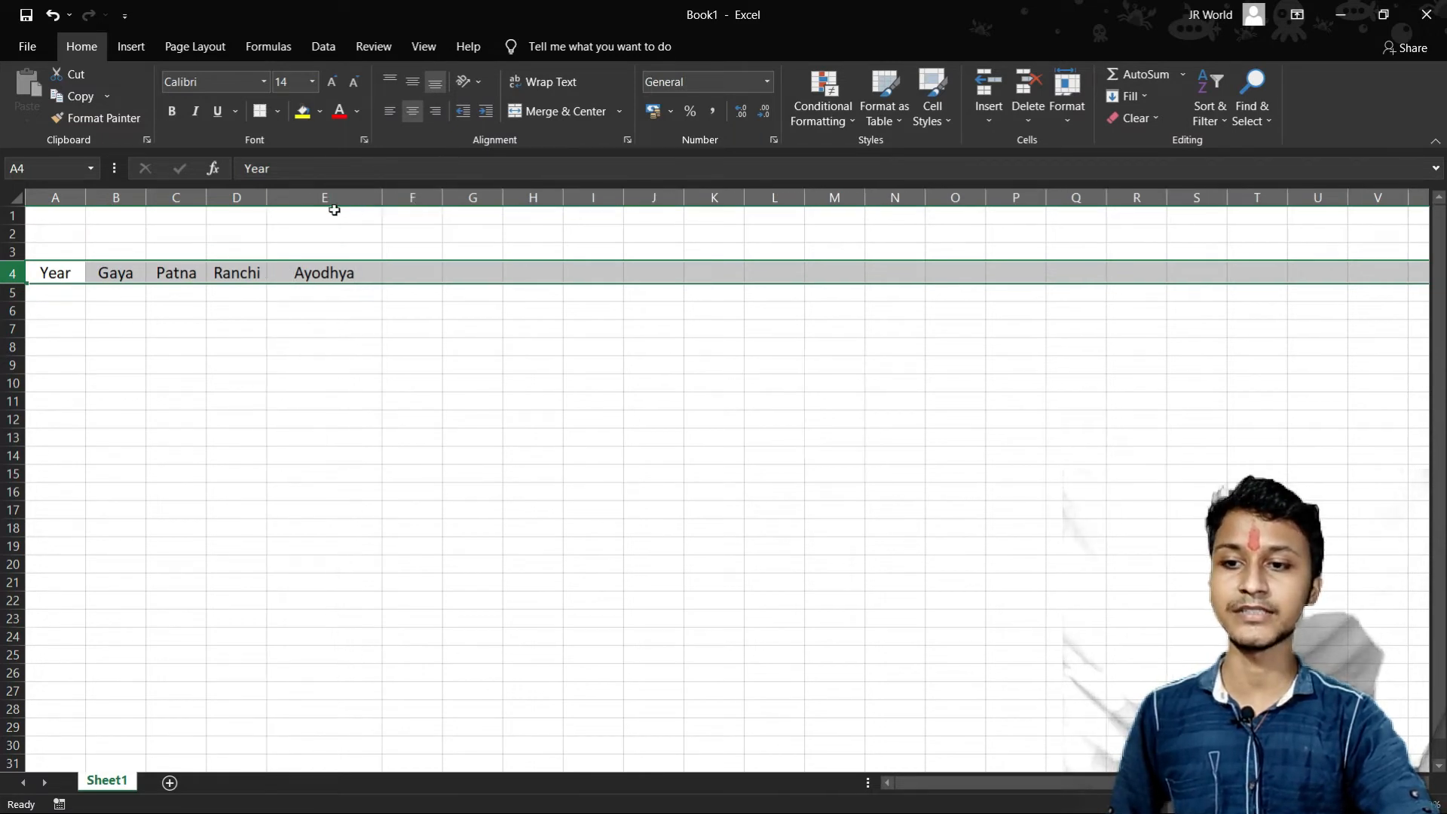
left_click_drag(267, 197, 181, 199)
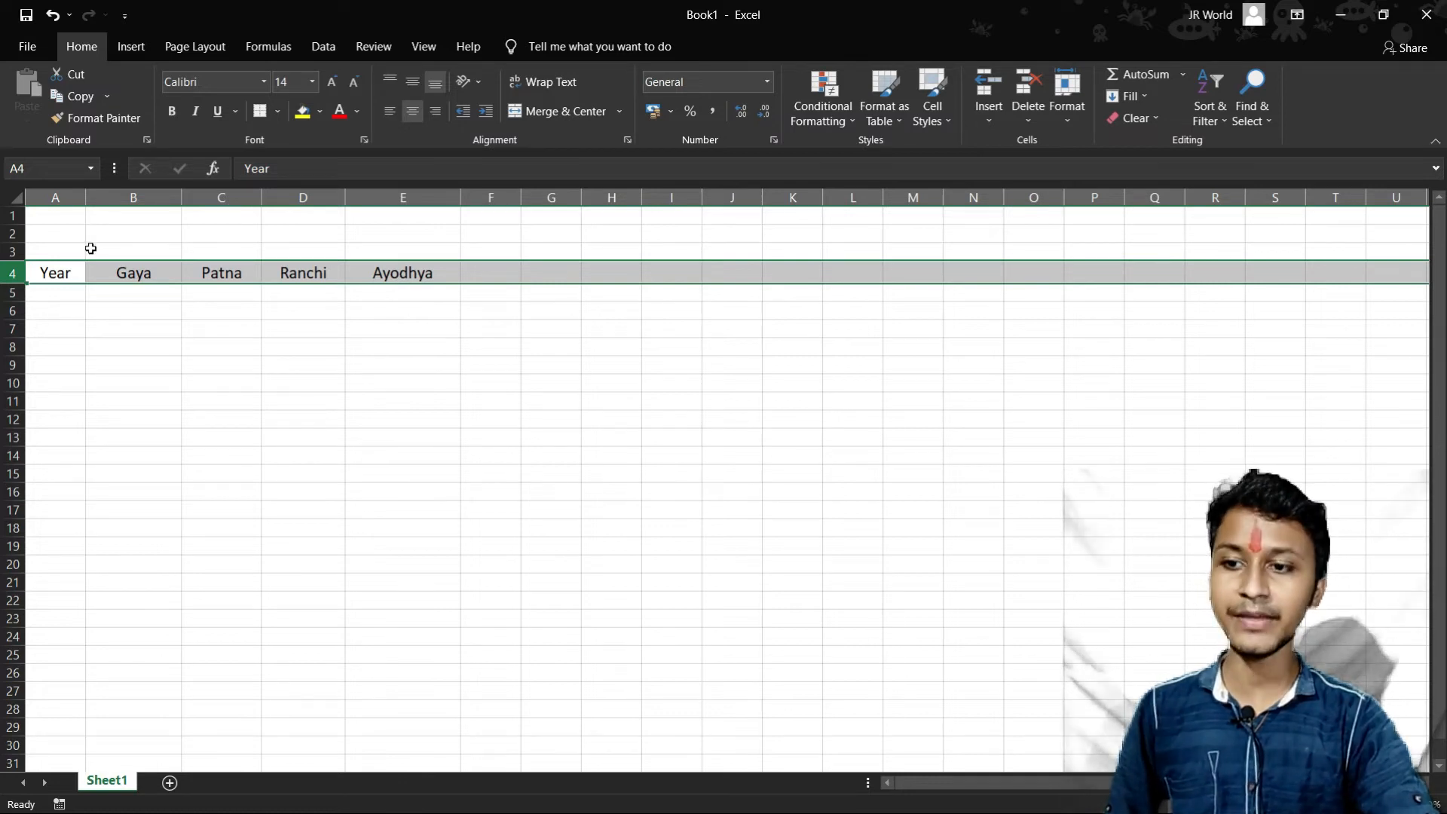
- Merge and center cells B3 to E3 above the city names and enter the title "Cities"
left_click_drag(88, 248, 378, 255)
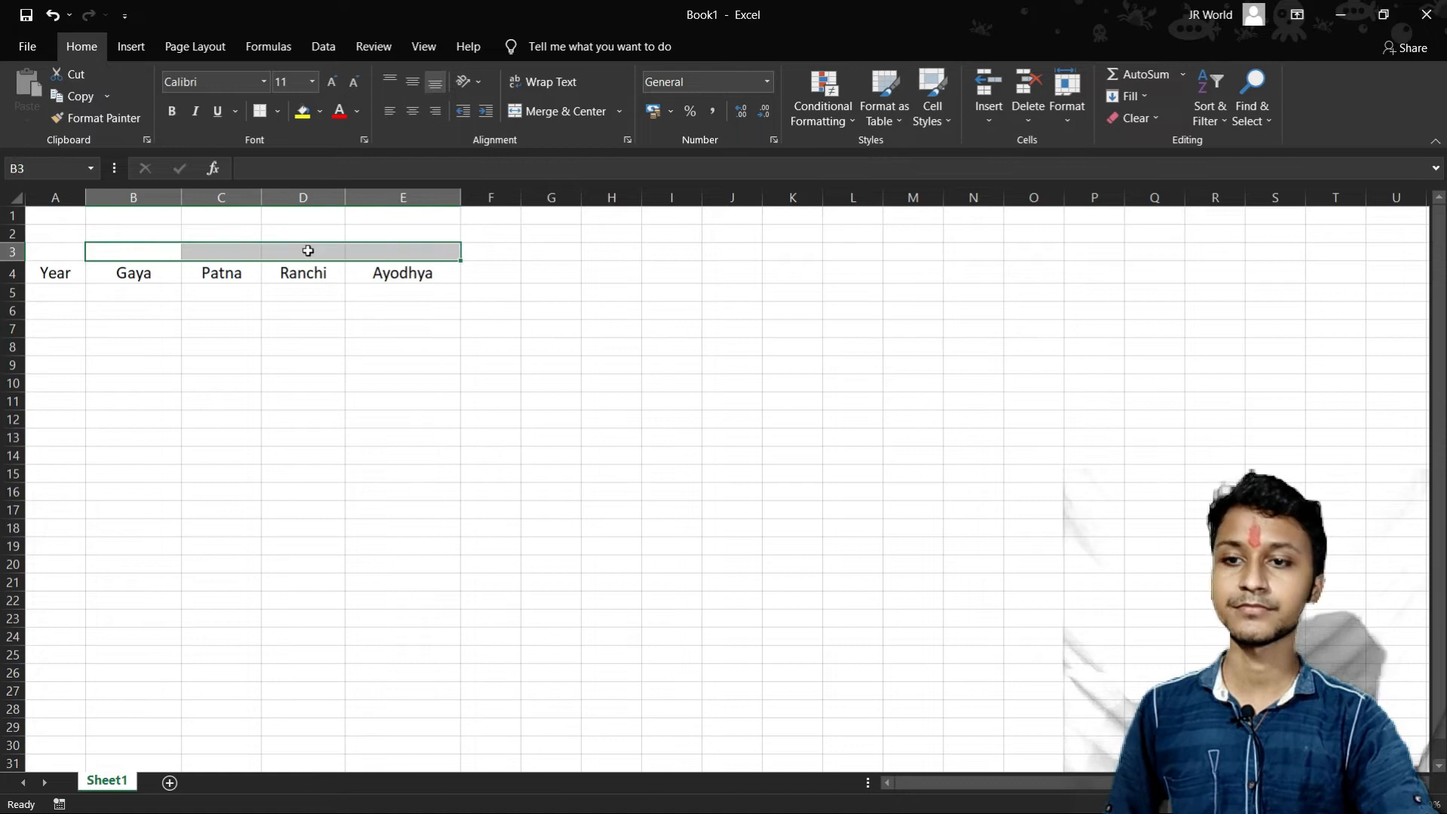
left_click(540, 110)
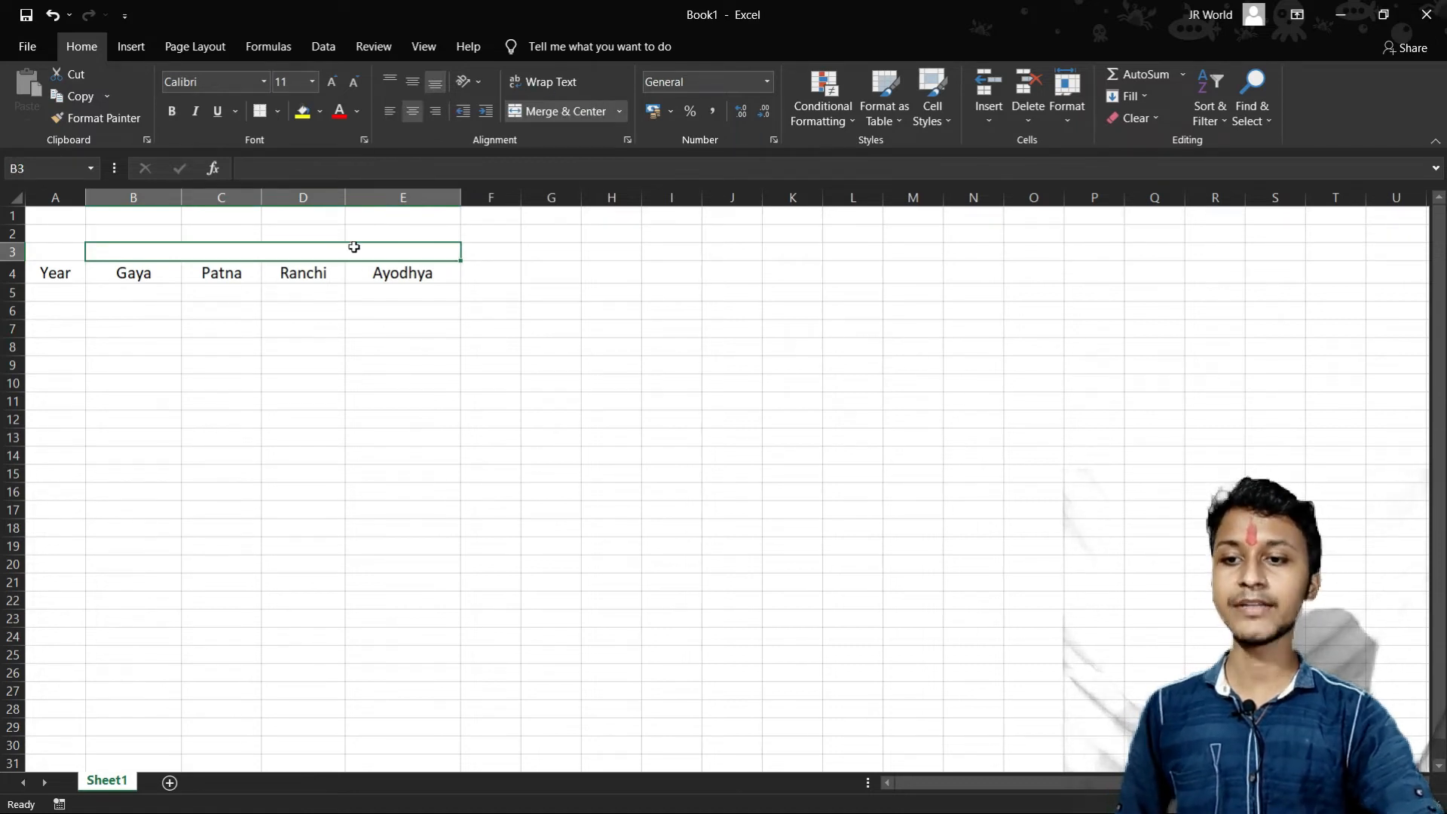
double_click(308, 249)
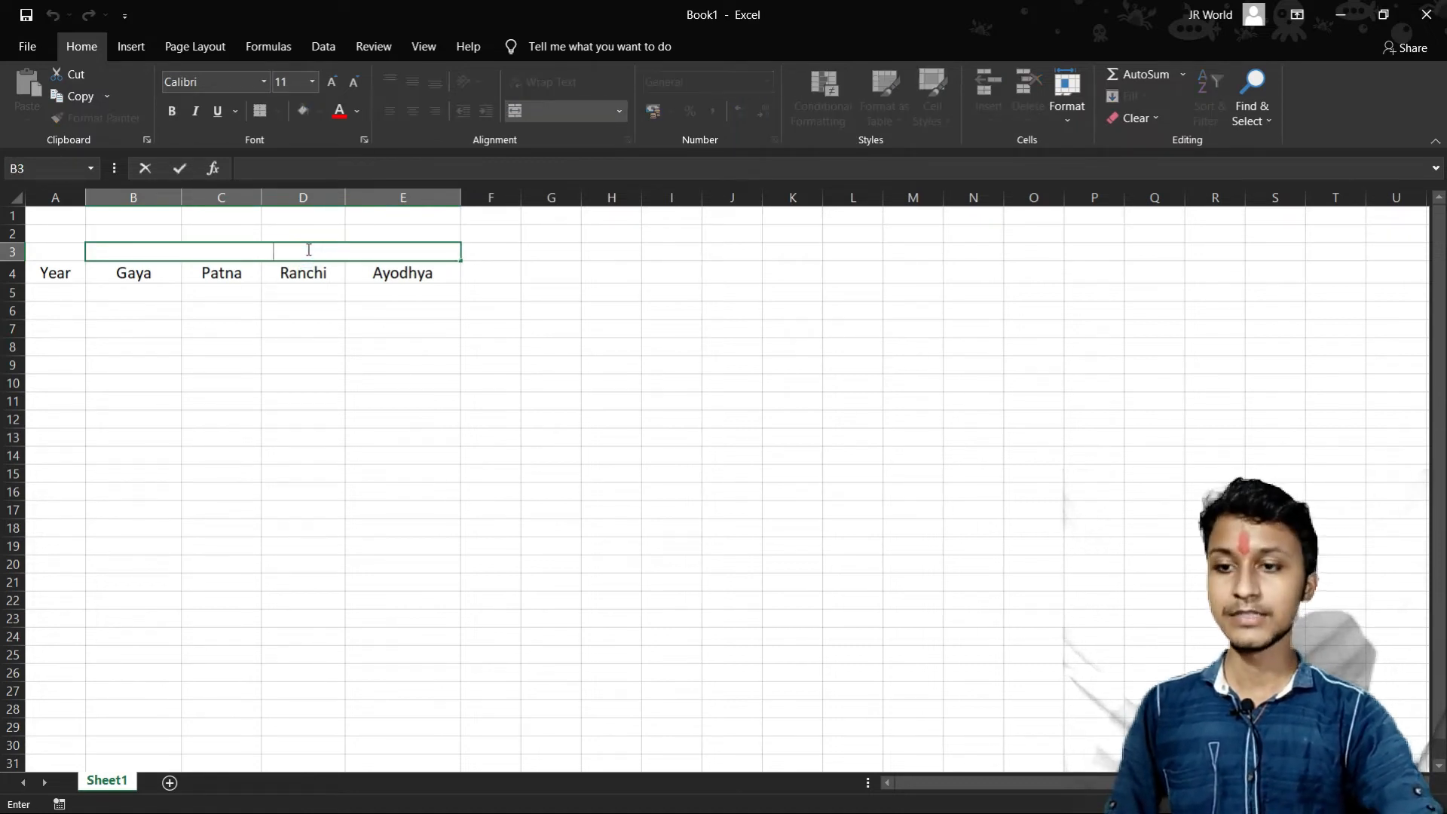
type("Cities")
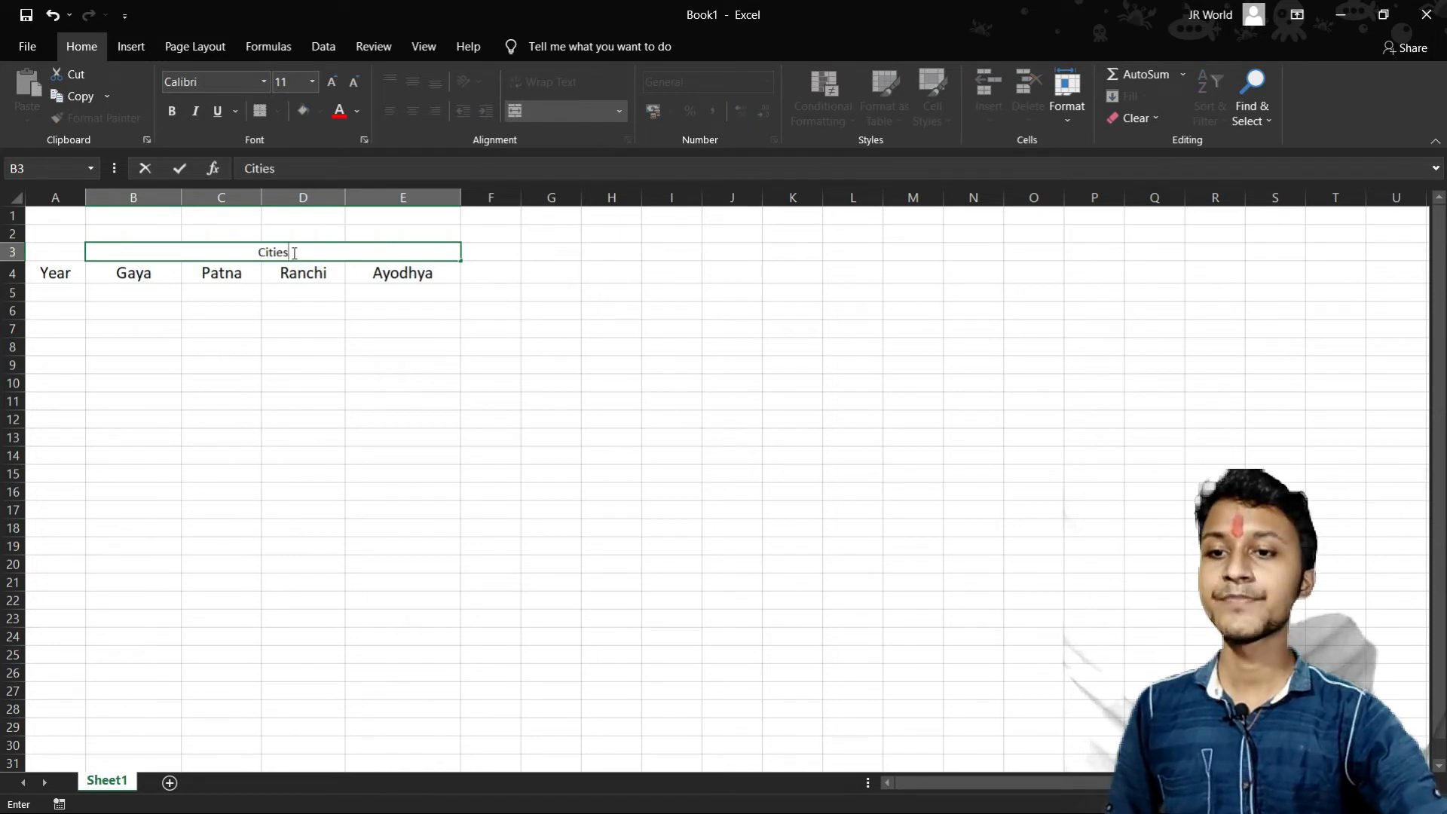
left_click(339, 273)
- Format the merged Cities title with font size 24 and the Algerian font
left_click(339, 255)
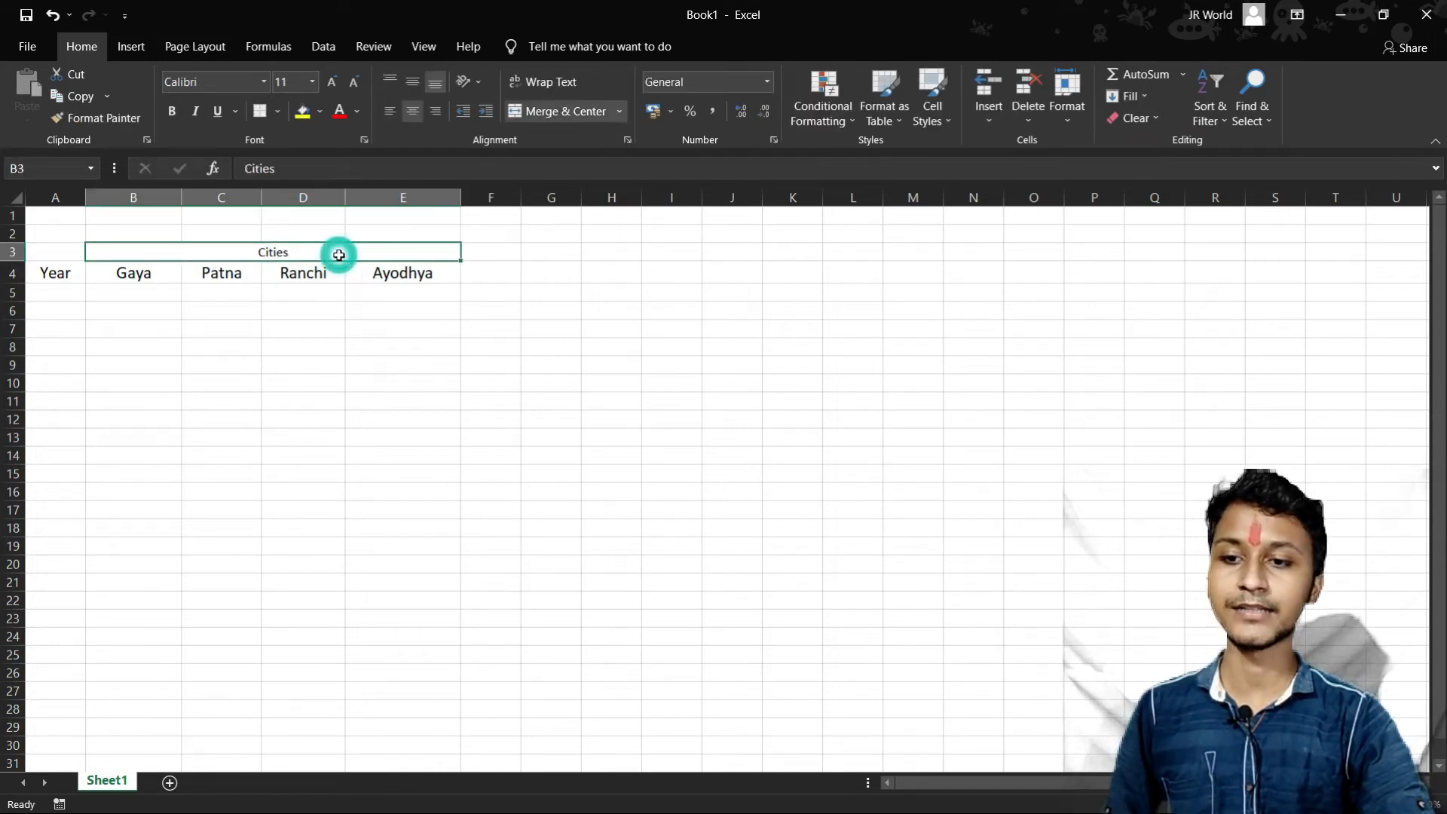
left_click(330, 82)
left_click(330, 81)
left_click(330, 82)
left_click(330, 82)
left_click(330, 81)
left_click(330, 82)
left_click(331, 81)
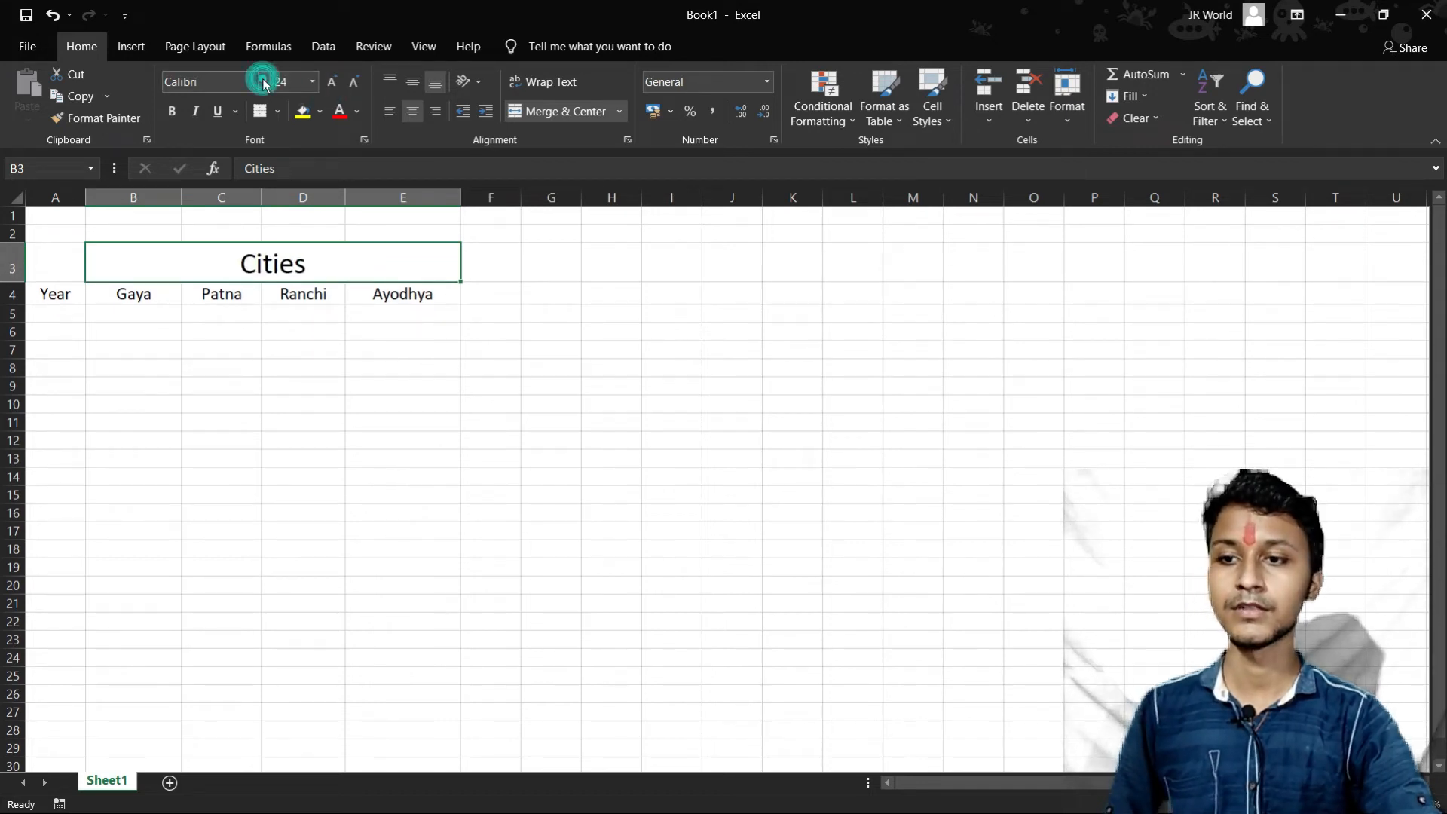
left_click(264, 81)
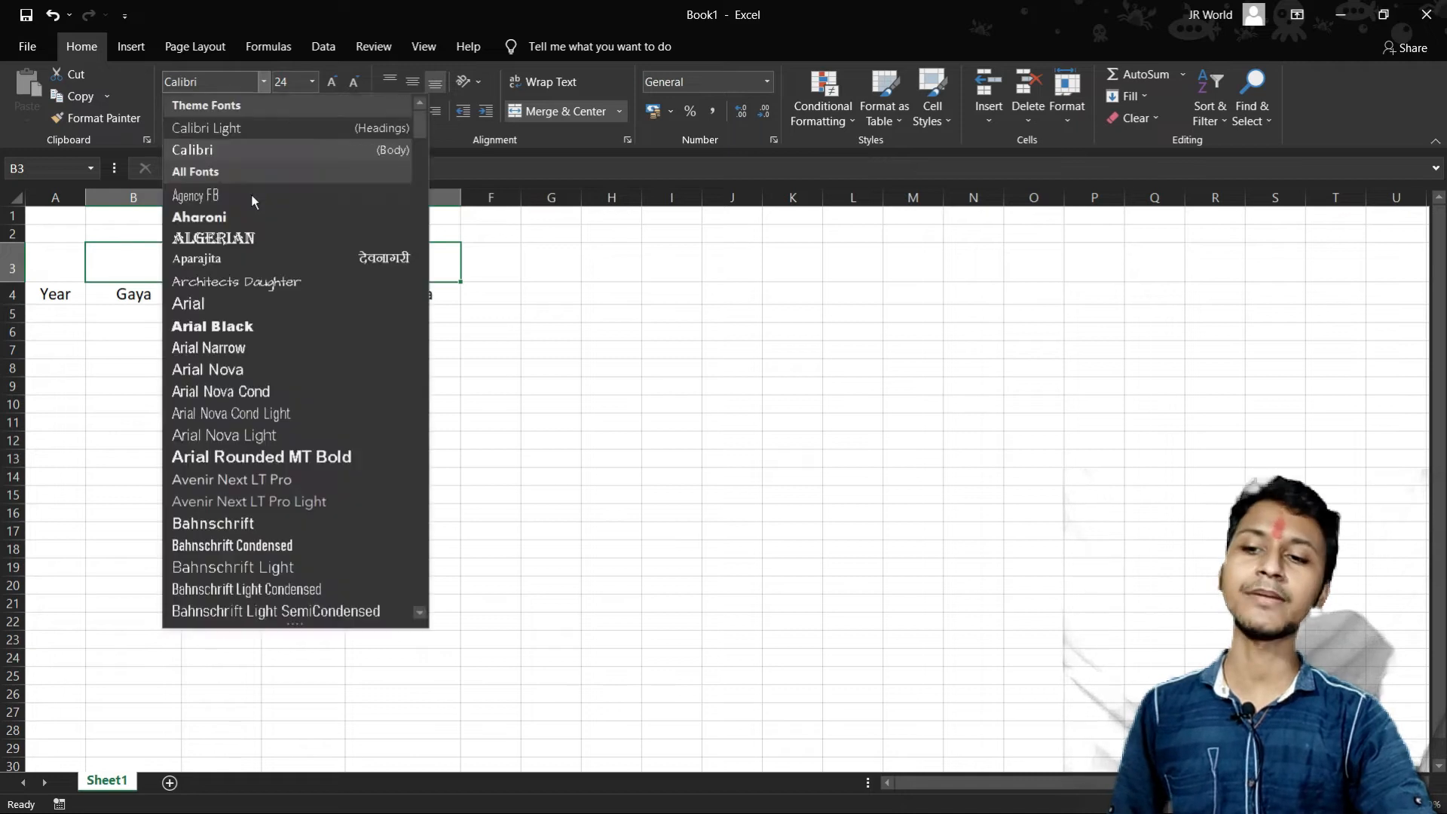
left_click(249, 233)
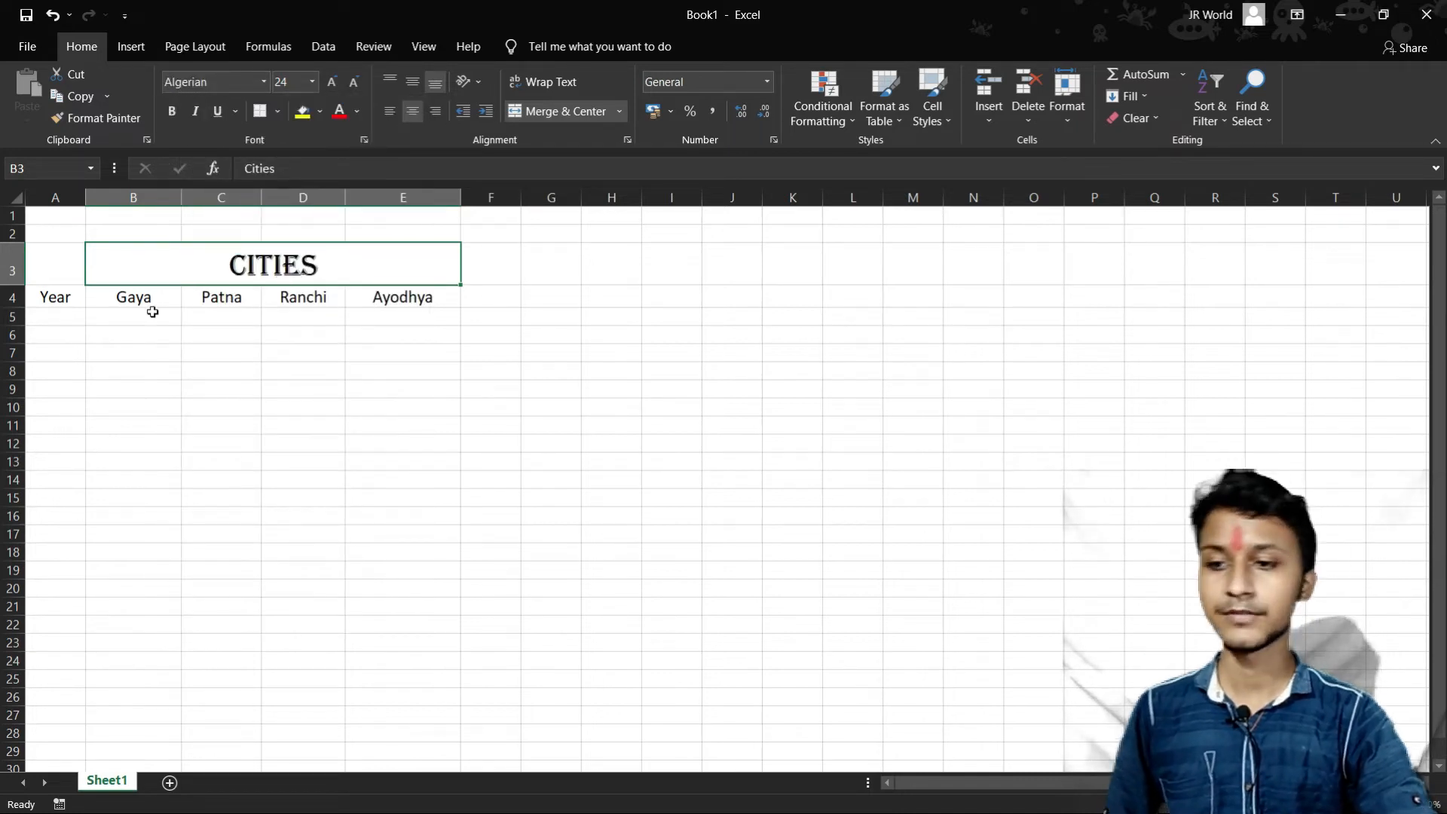
- Enter 2019 as the first year in cell A5 under the Year heading
left_click(130, 321)
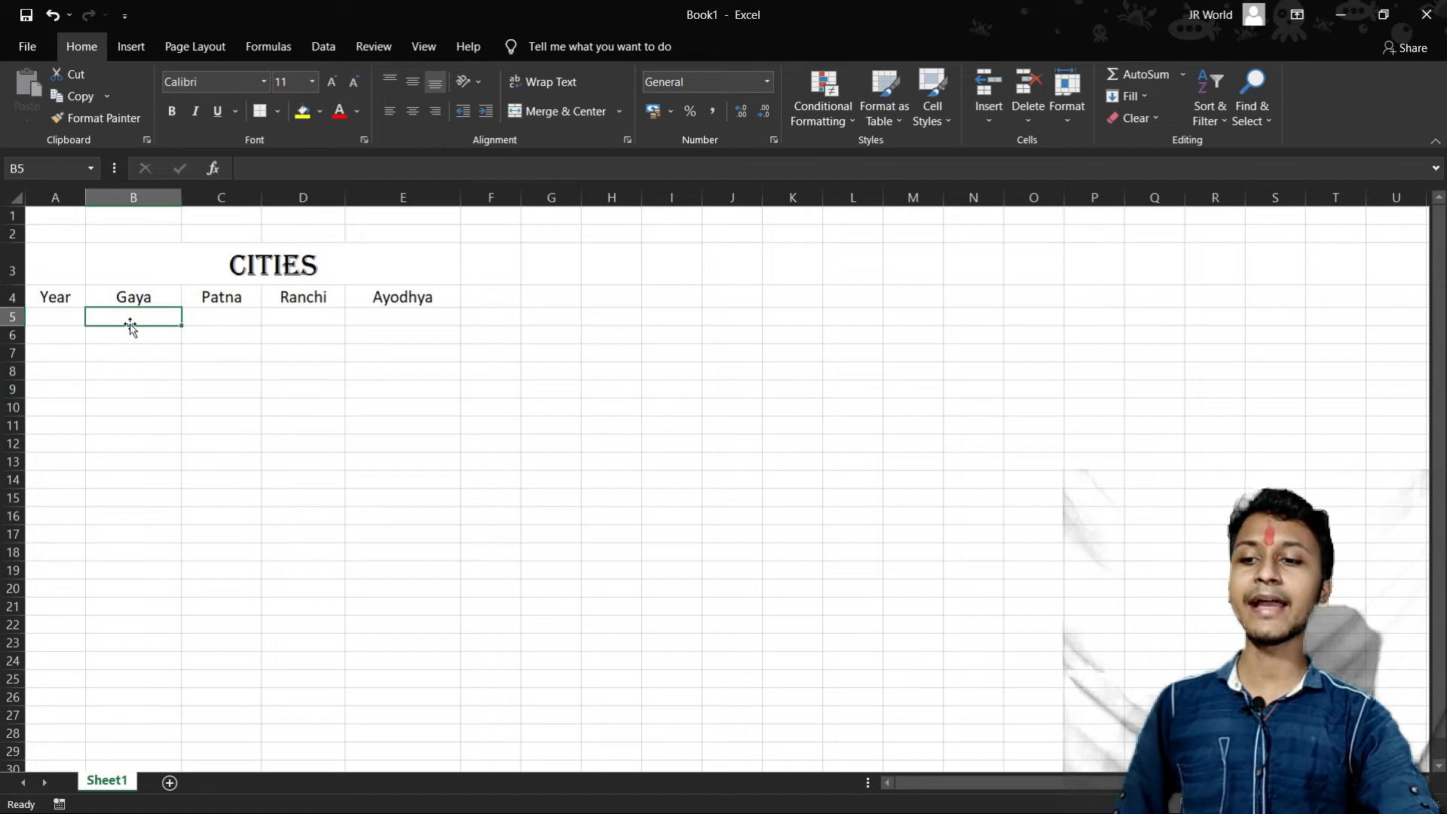
left_click(53, 323)
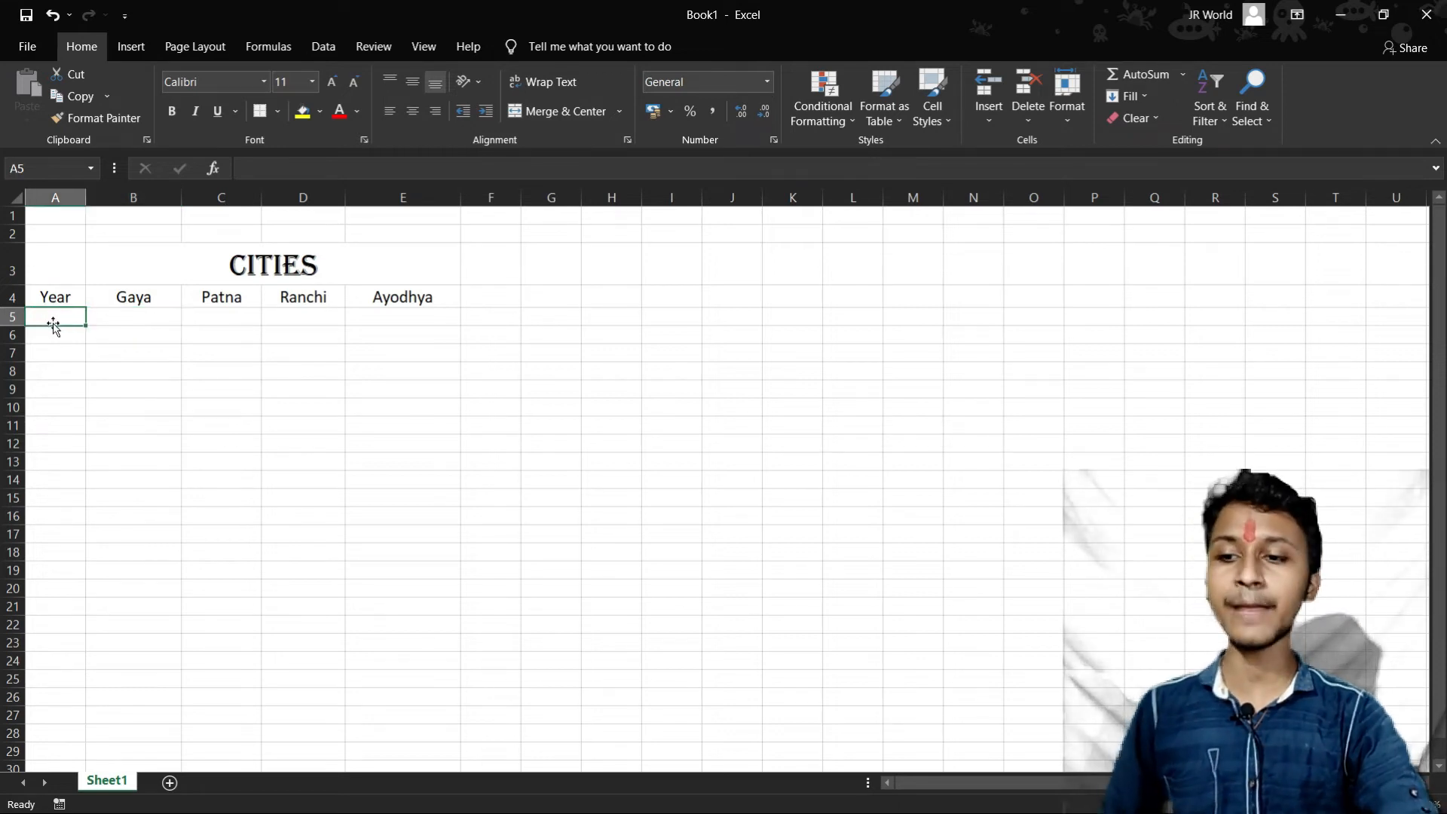
type("2")
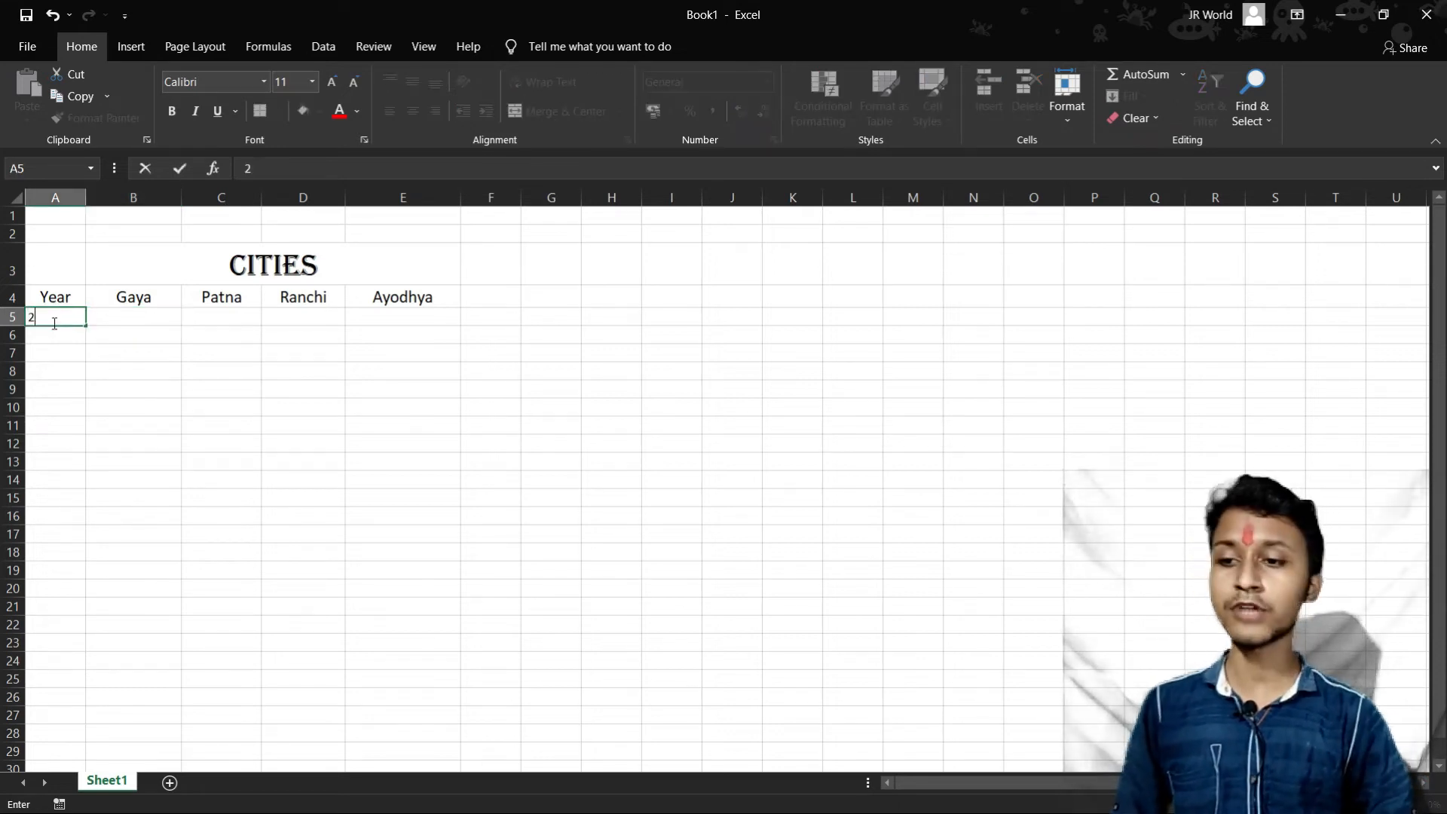
type("00")
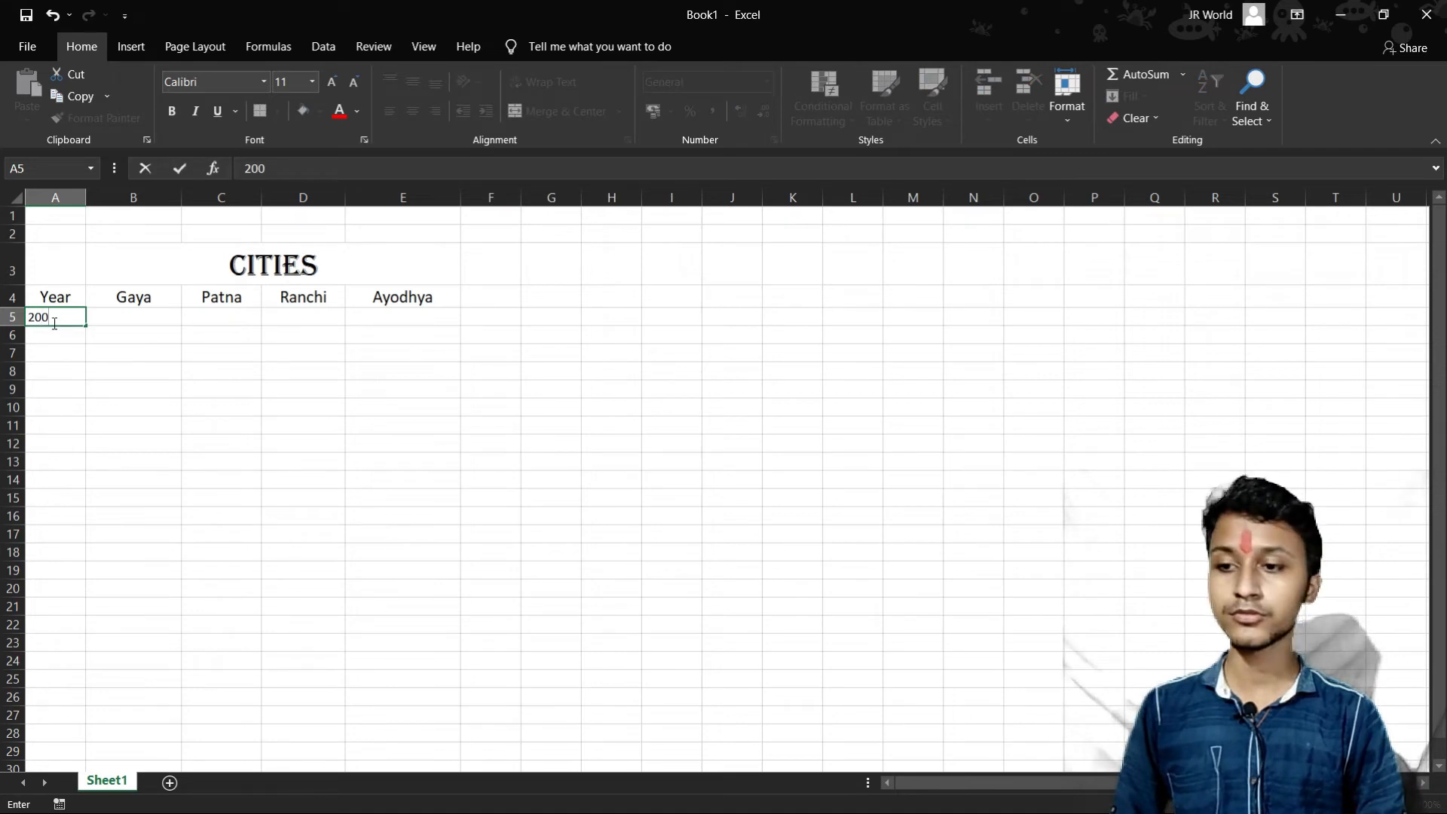
key("BackSpace")
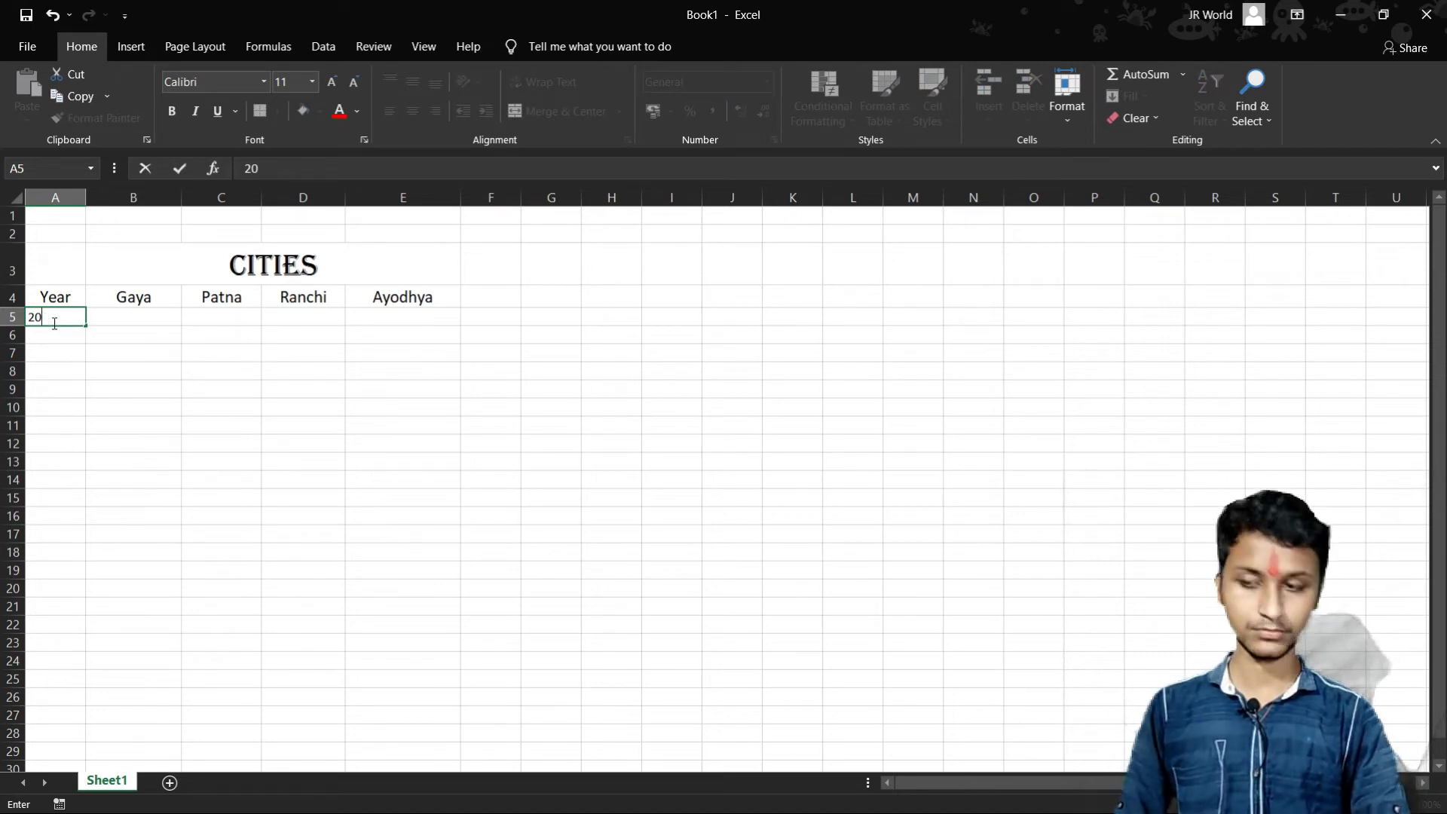
type("21")
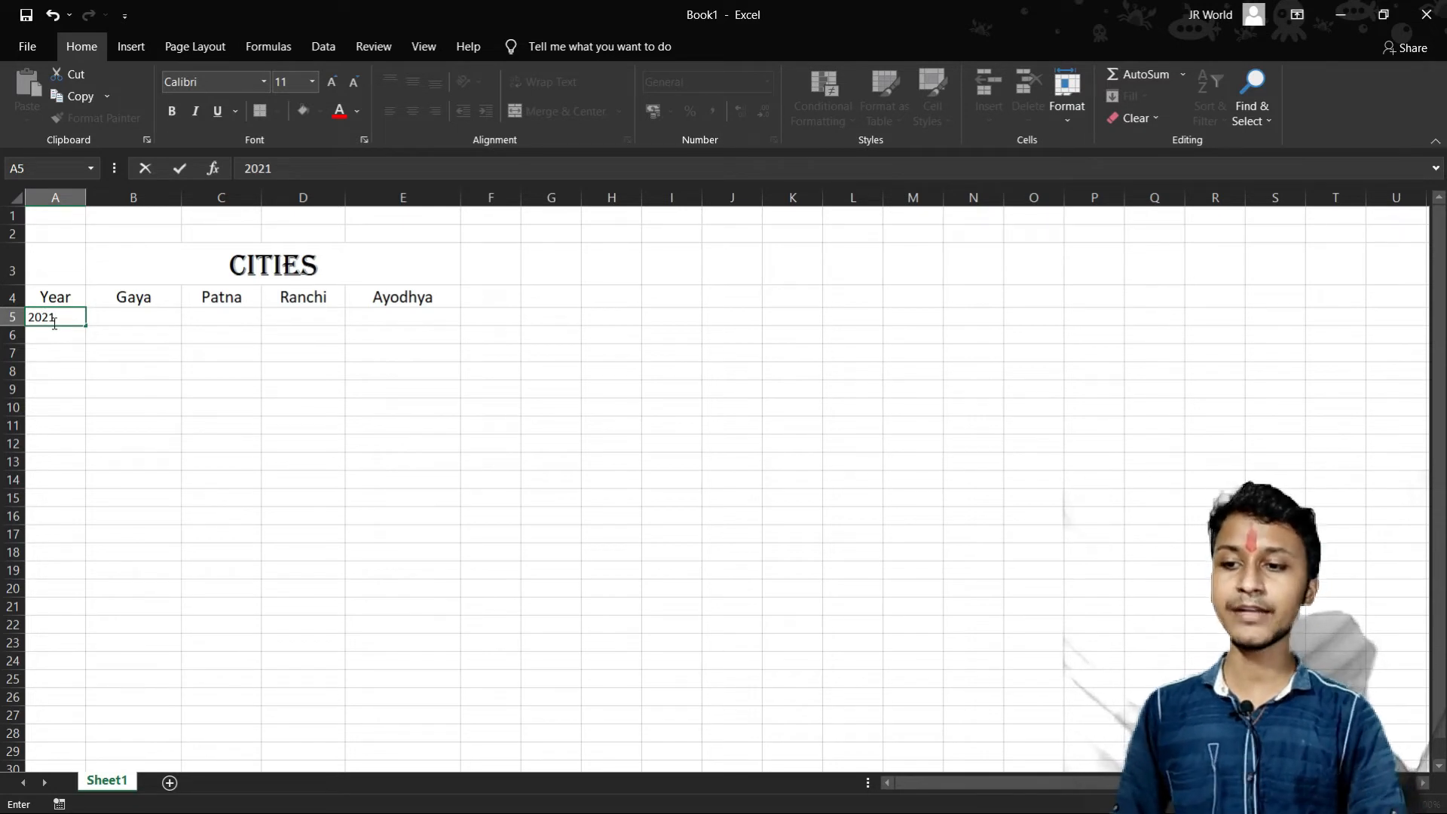
key("BackSpace")
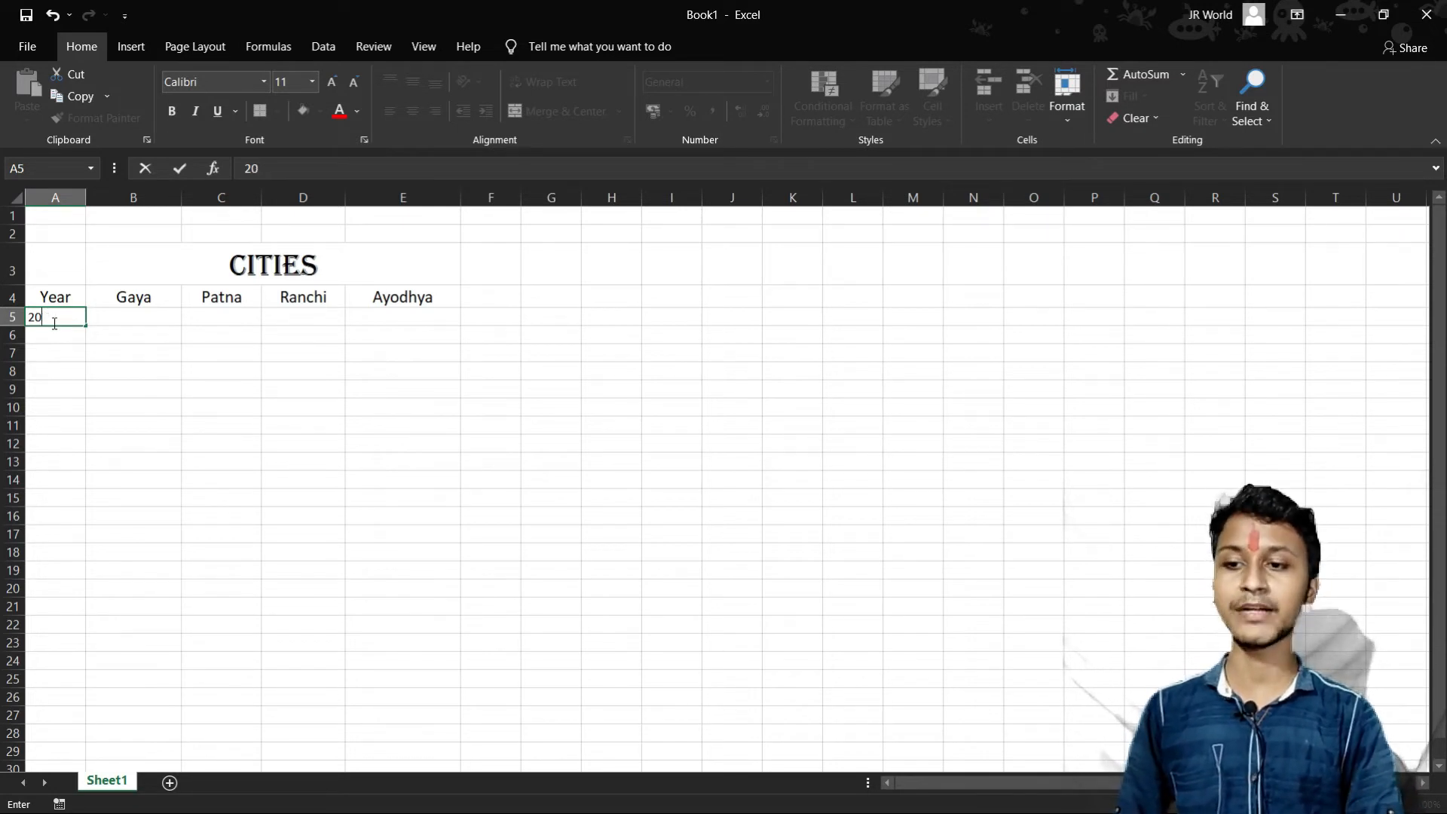
type("19")
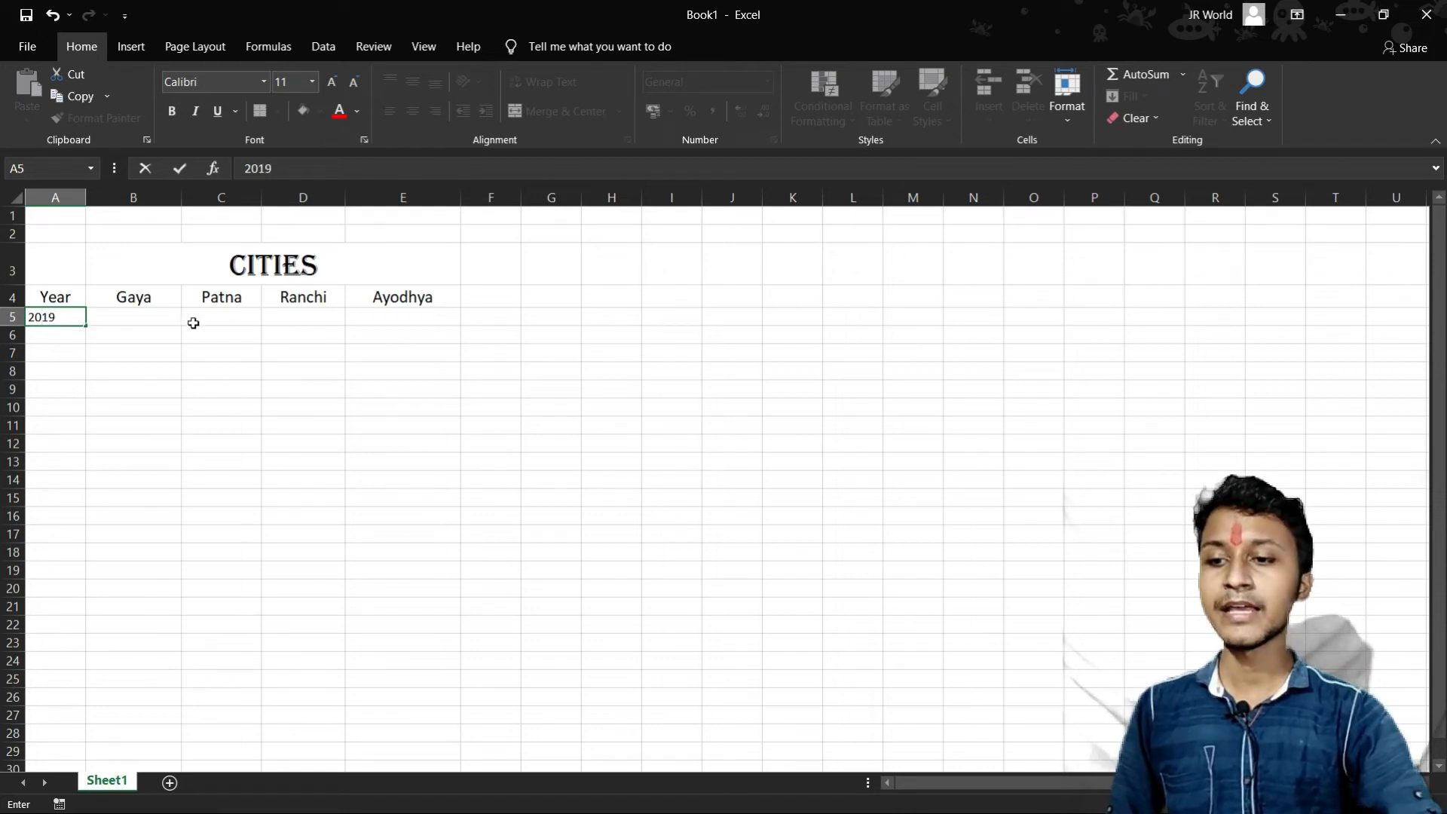
- Enter the 2019 figures 60000 for Gaya in B5 and 54000 for Patna in C5
left_click(152, 319)
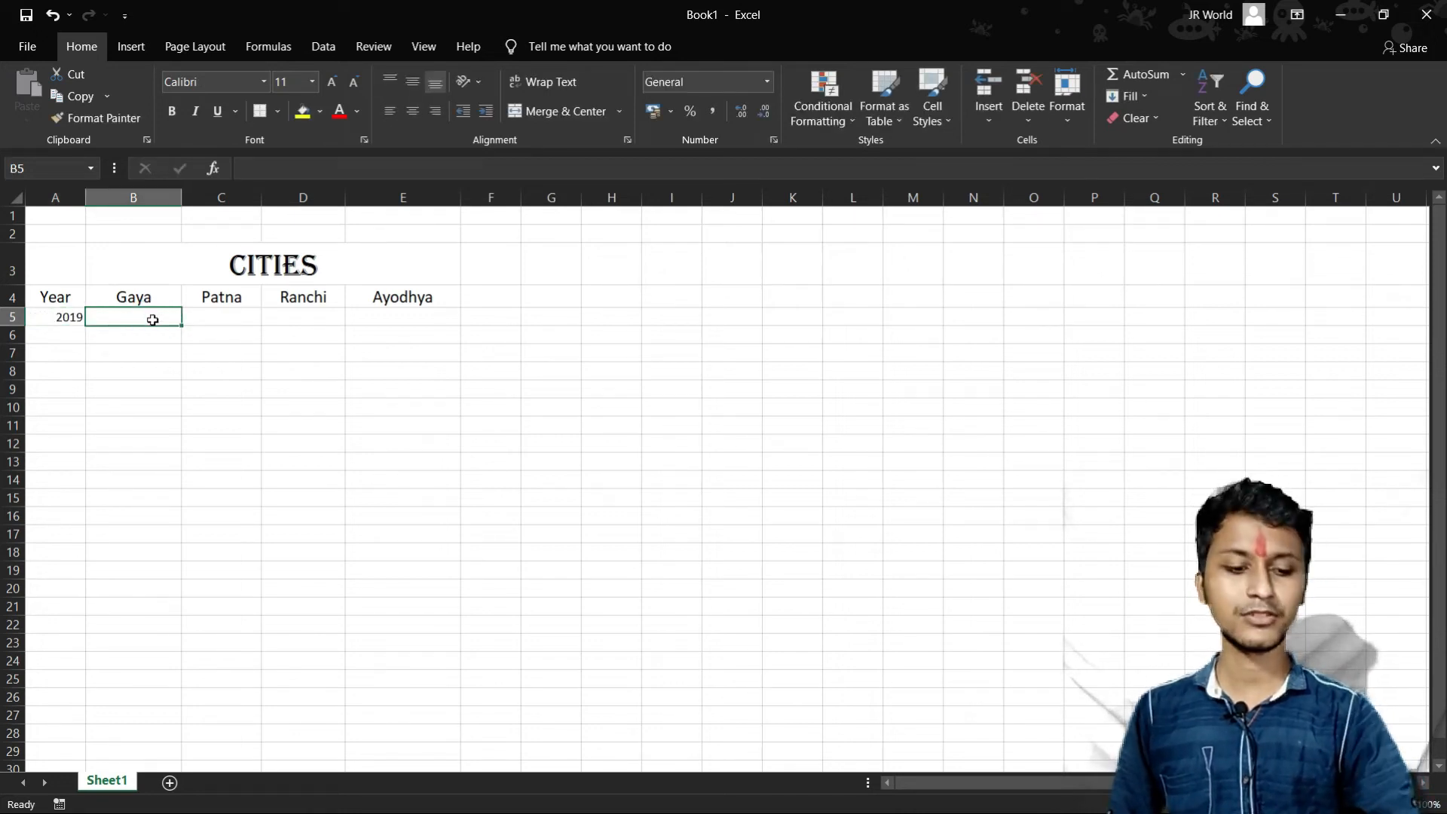
type("6")
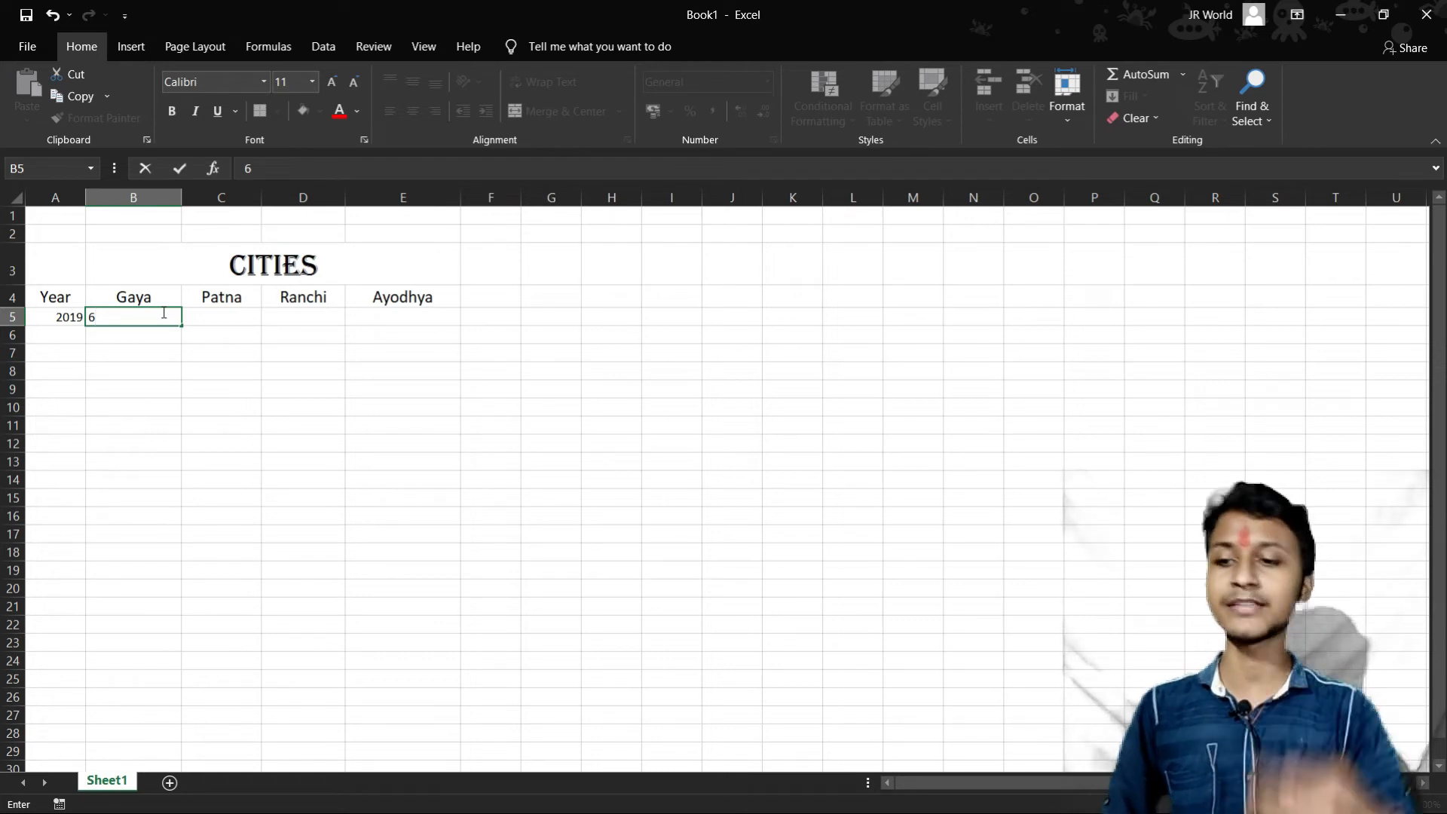
type("0000")
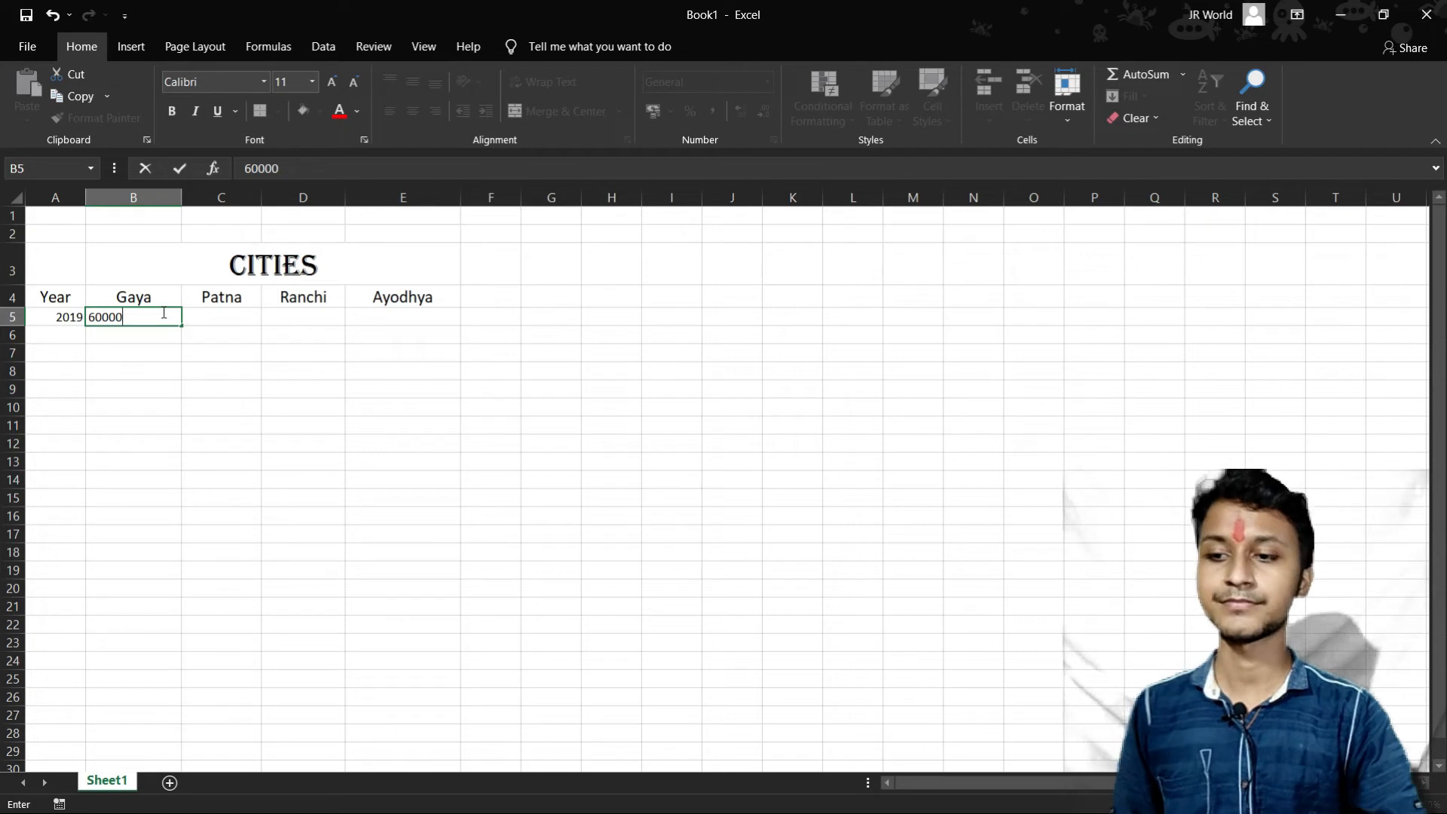
left_click(251, 314)
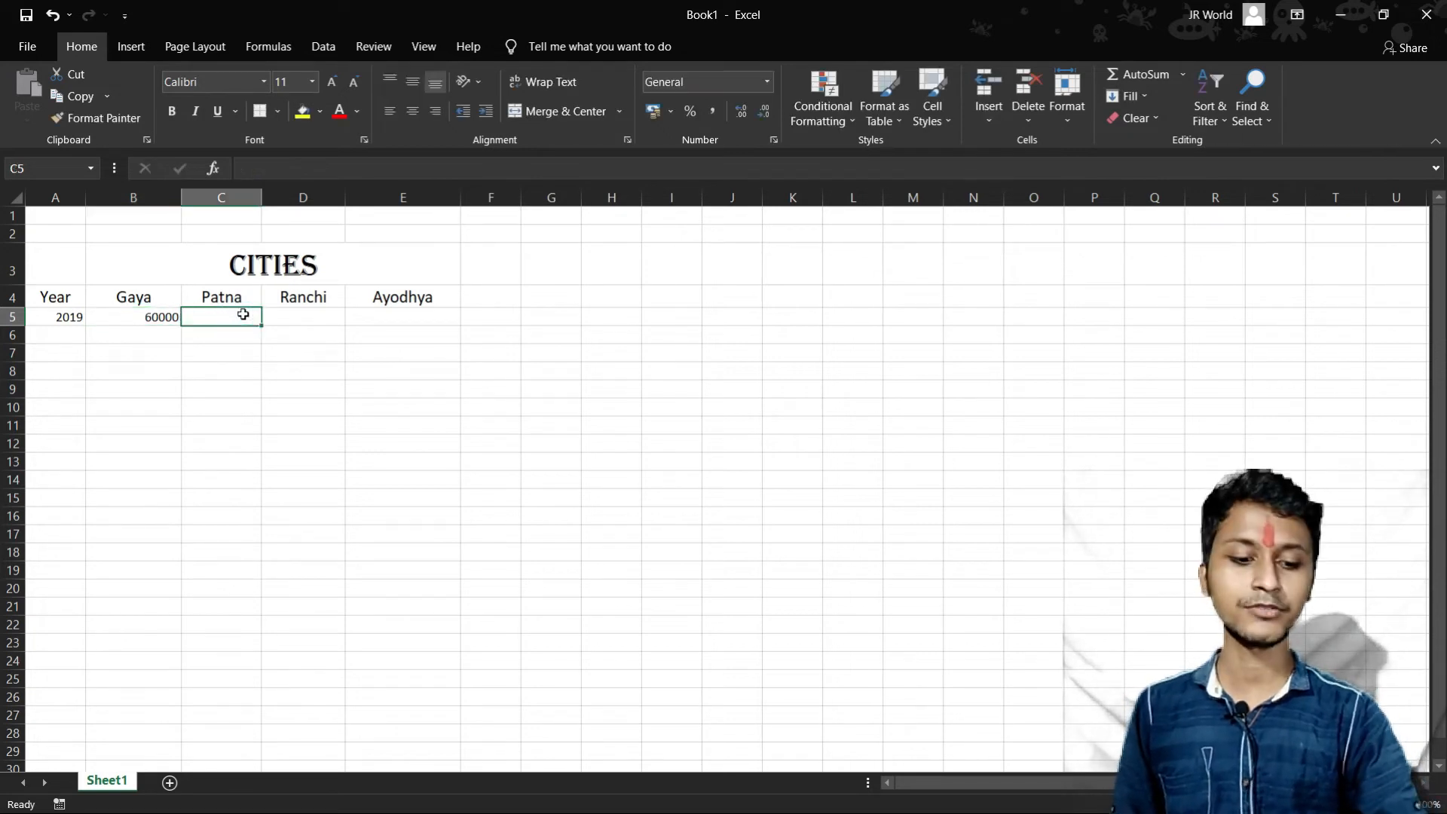
type("54000")
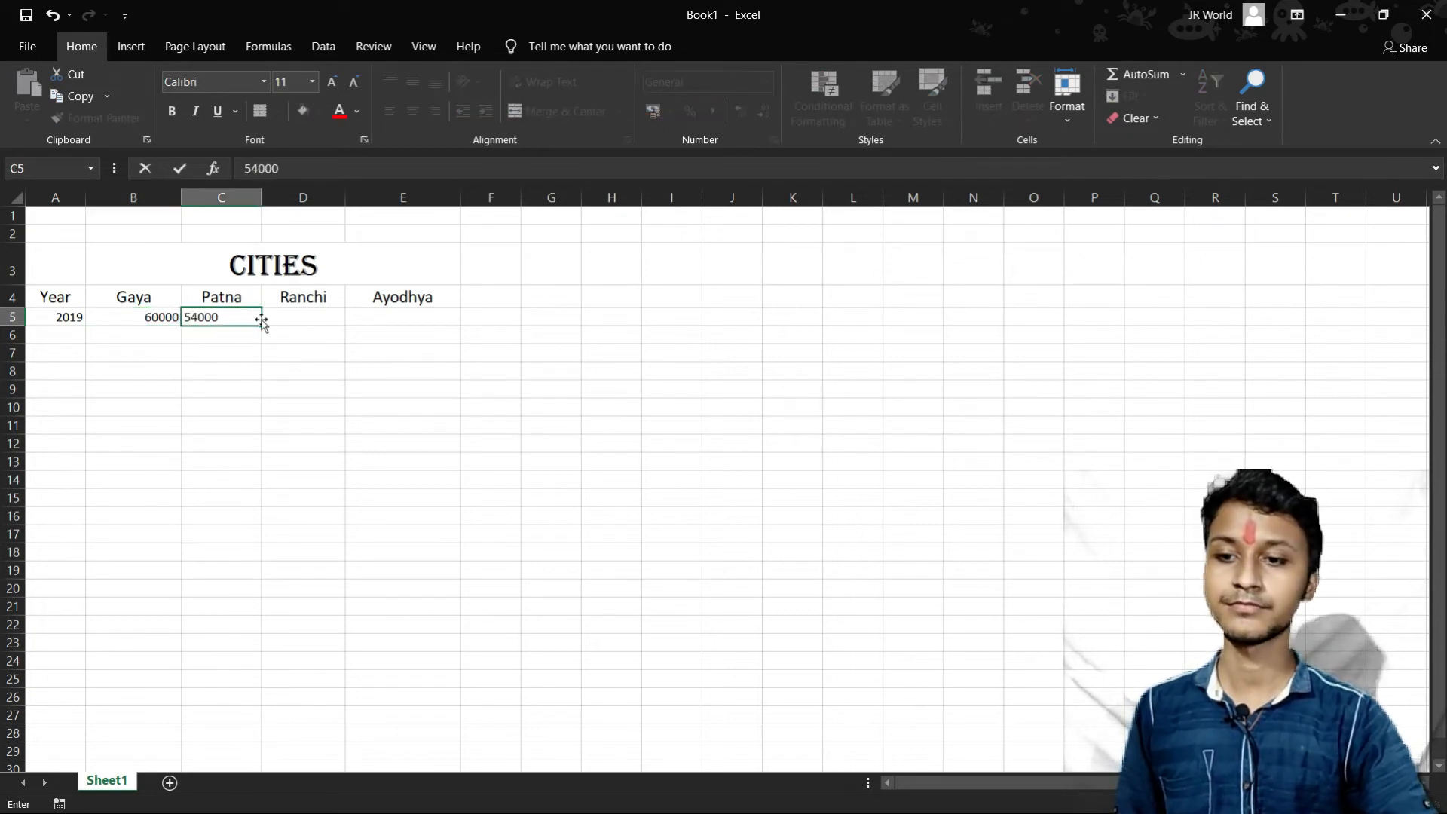
- Complete the 2019 row with 7856 for Ranchi in D5 and 56000 for Ayodhya in E5
left_click(297, 317)
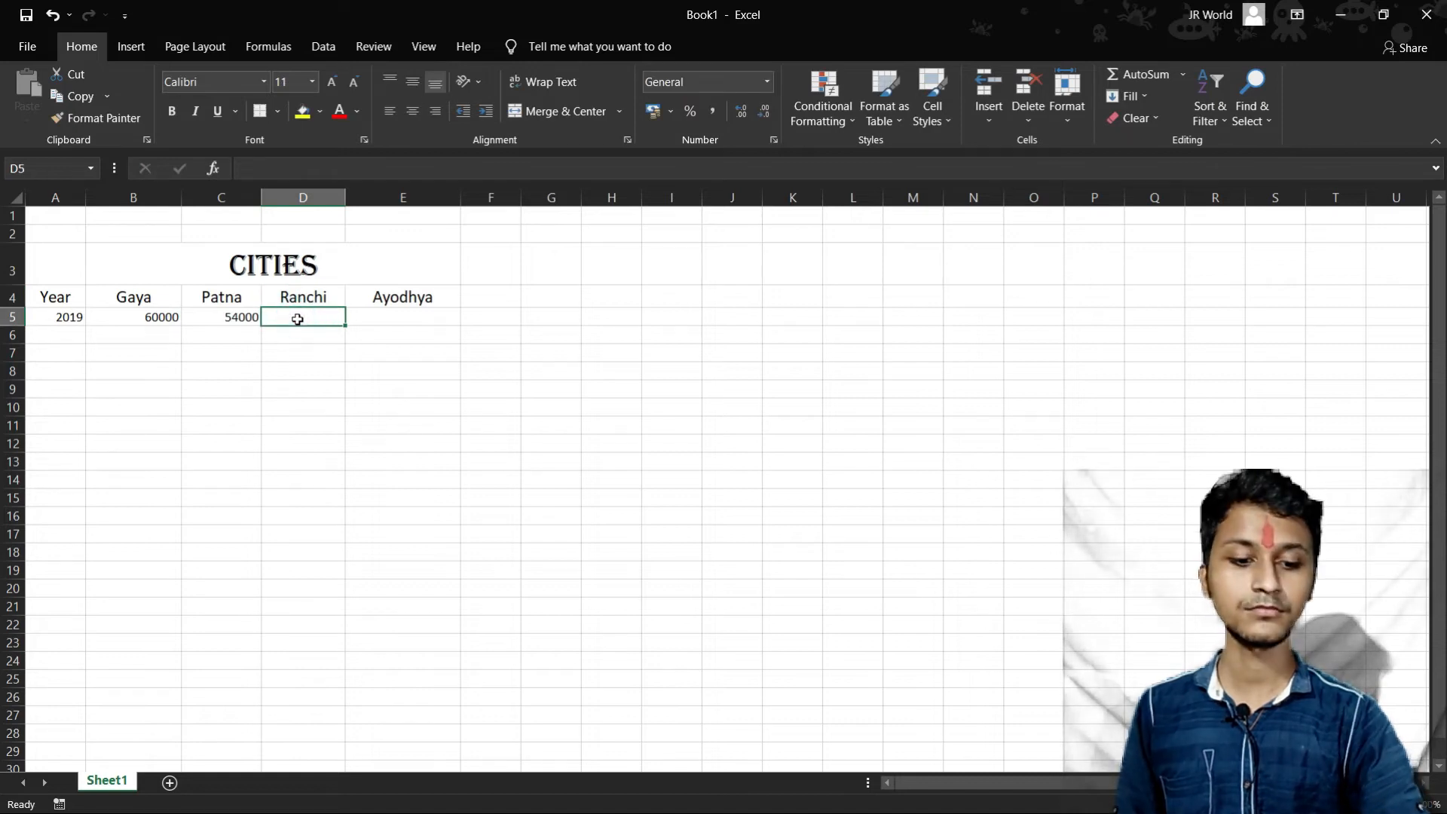
type("7856")
key("Tab")
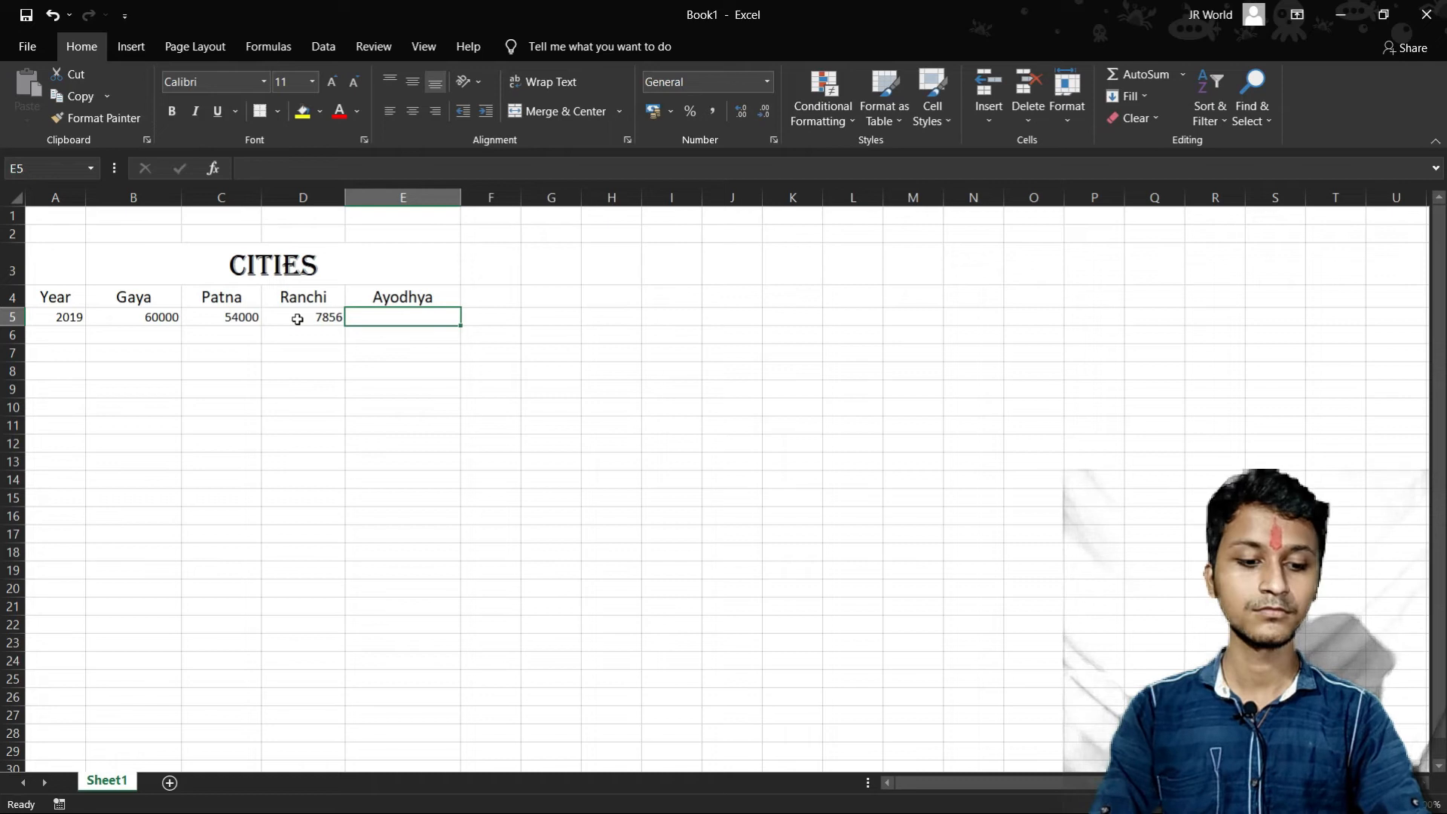
type("56000")
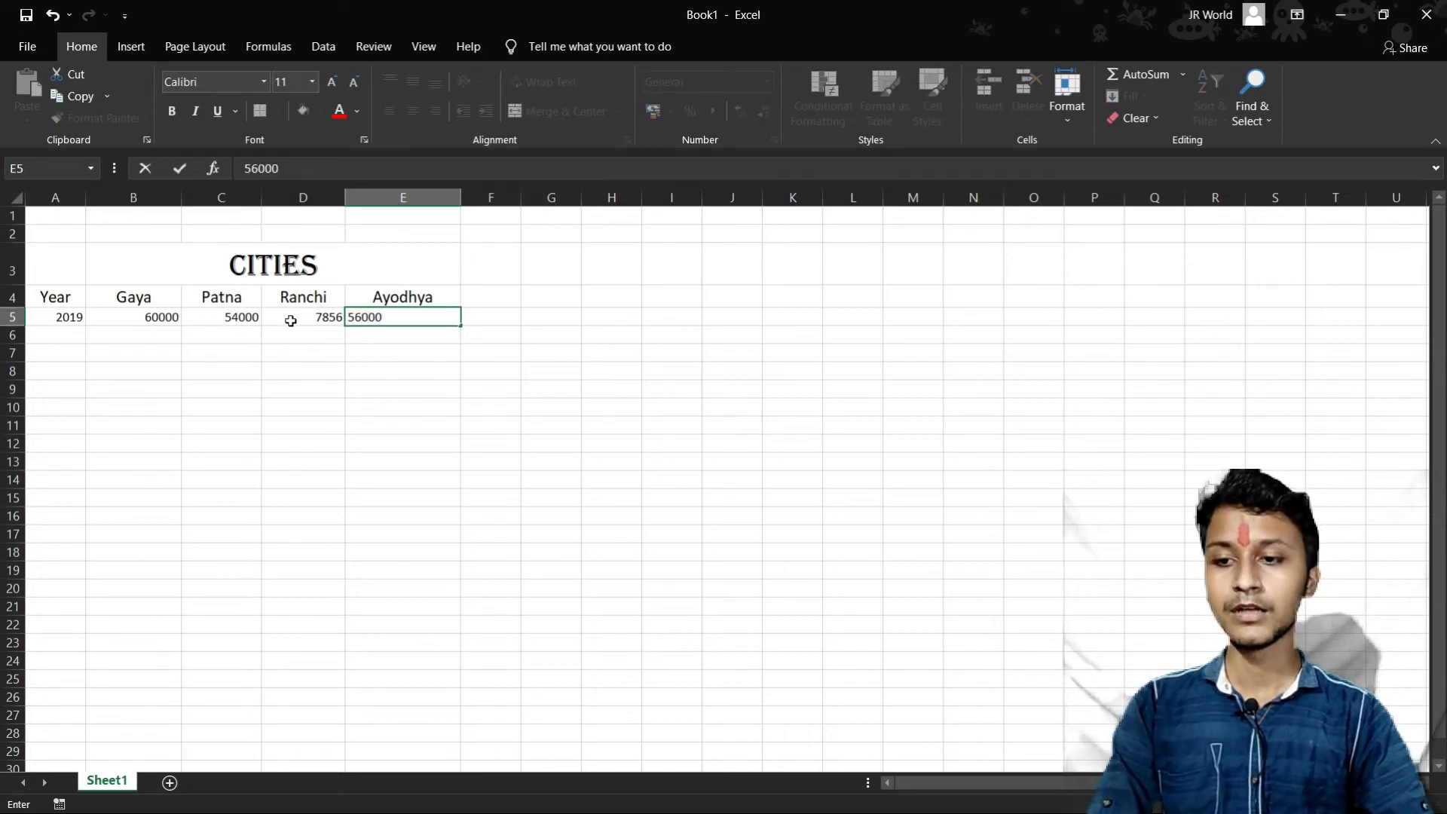
key("Return")
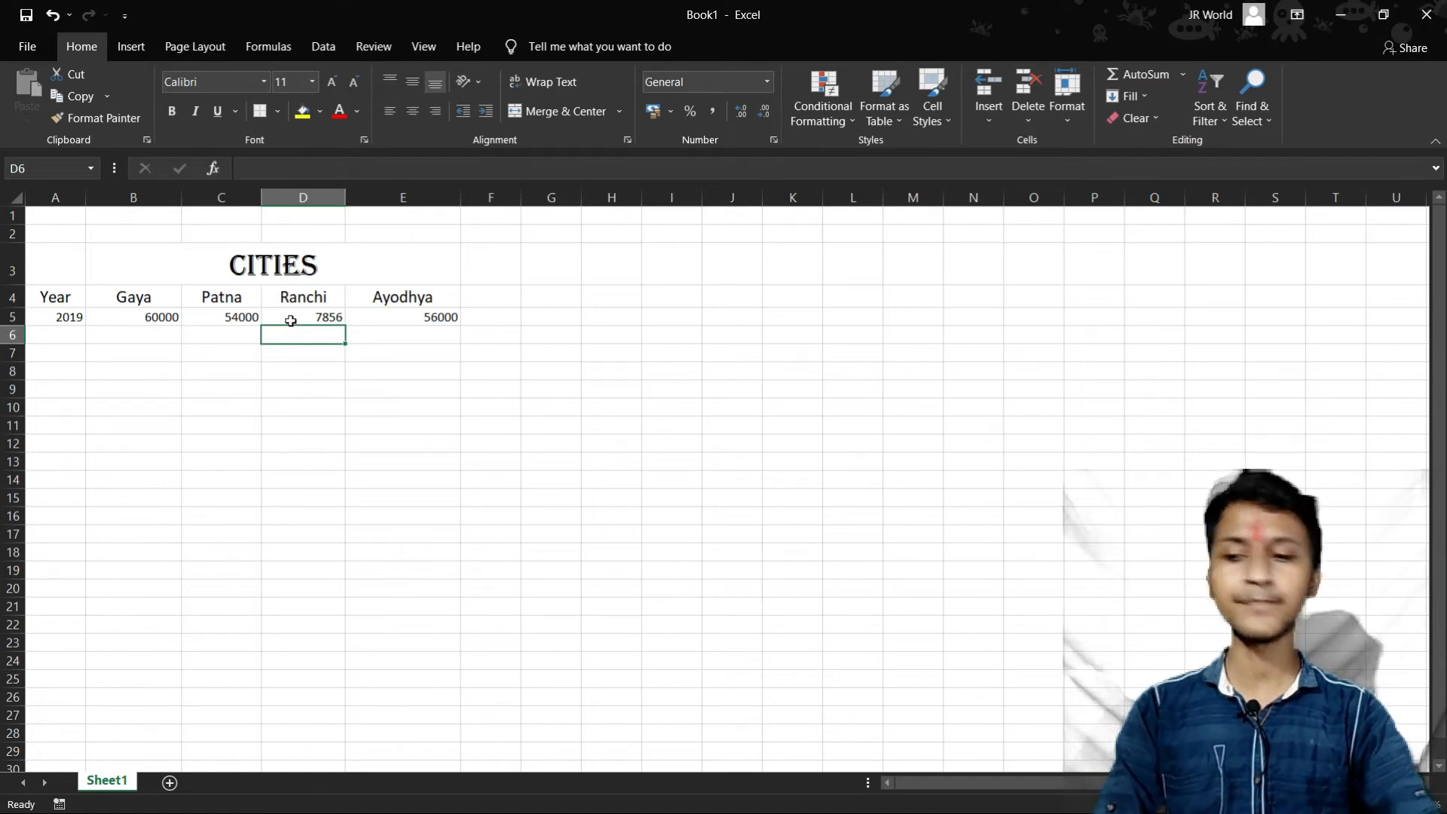
- Start row 6 with the year 2020, entering 7850 for Gaya and 47563 for Patna
left_click(57, 336)
left_click(56, 336)
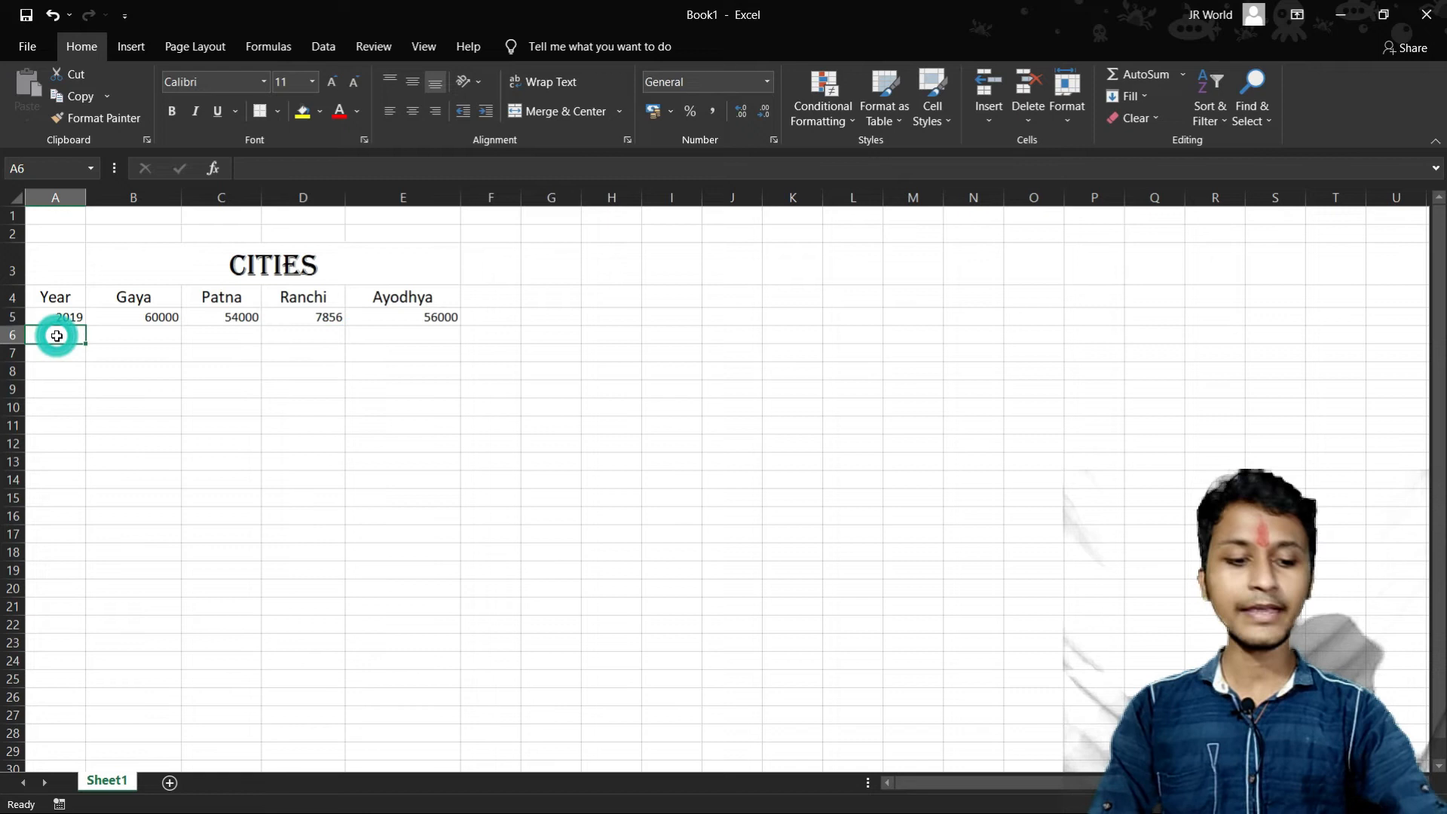
type("2020")
left_click(147, 336)
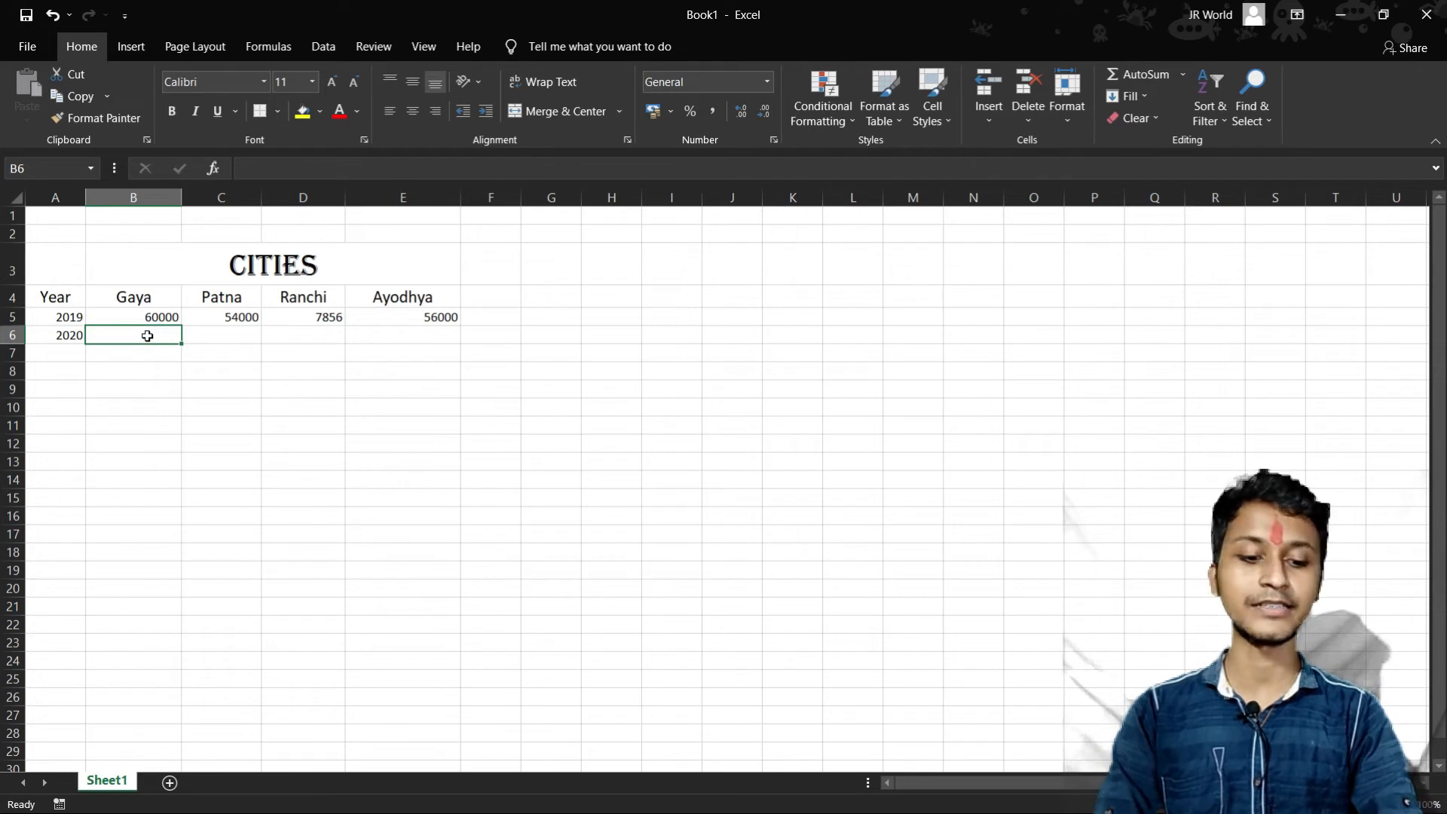
type("7850")
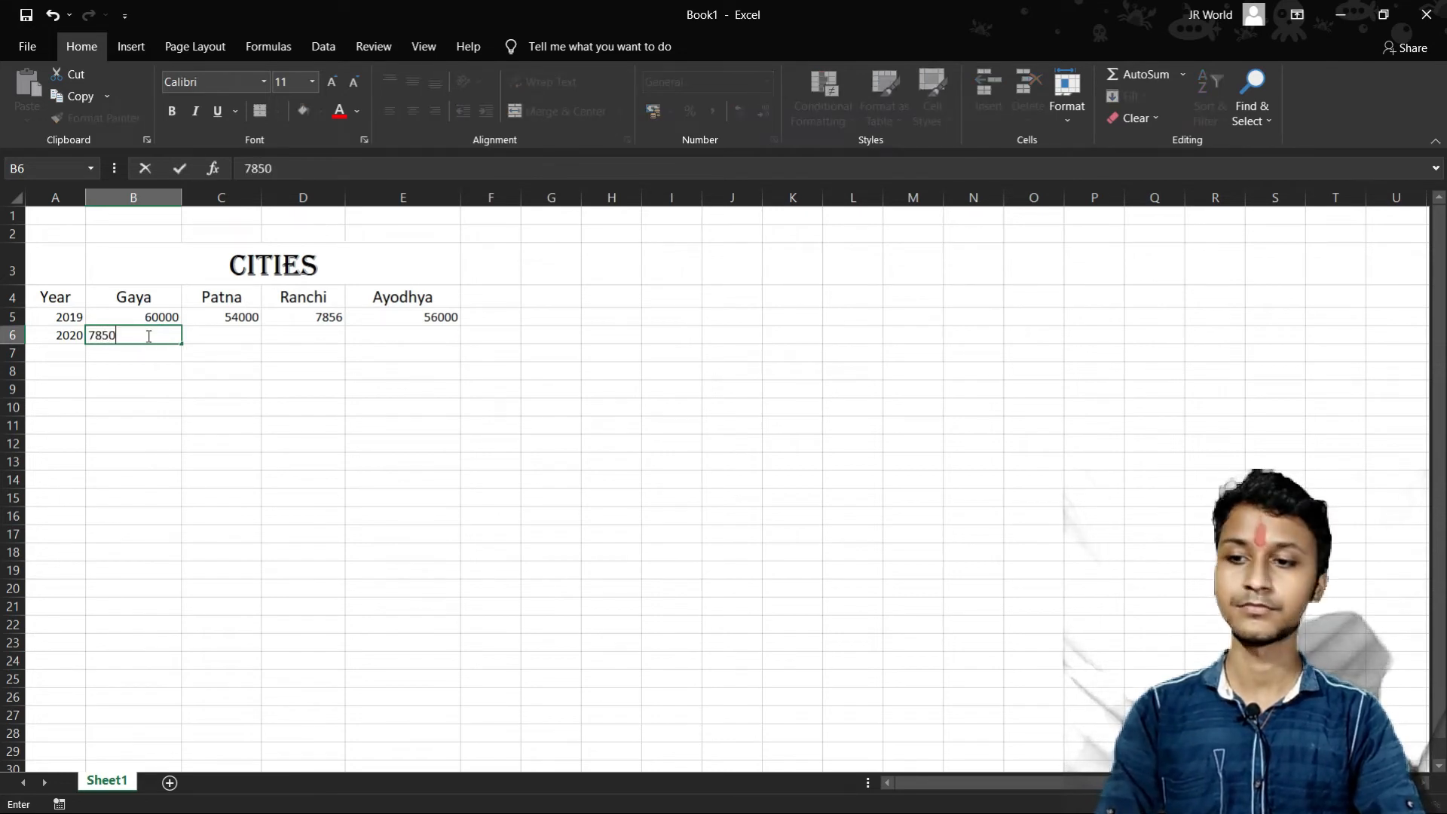
left_click(239, 342)
type("4")
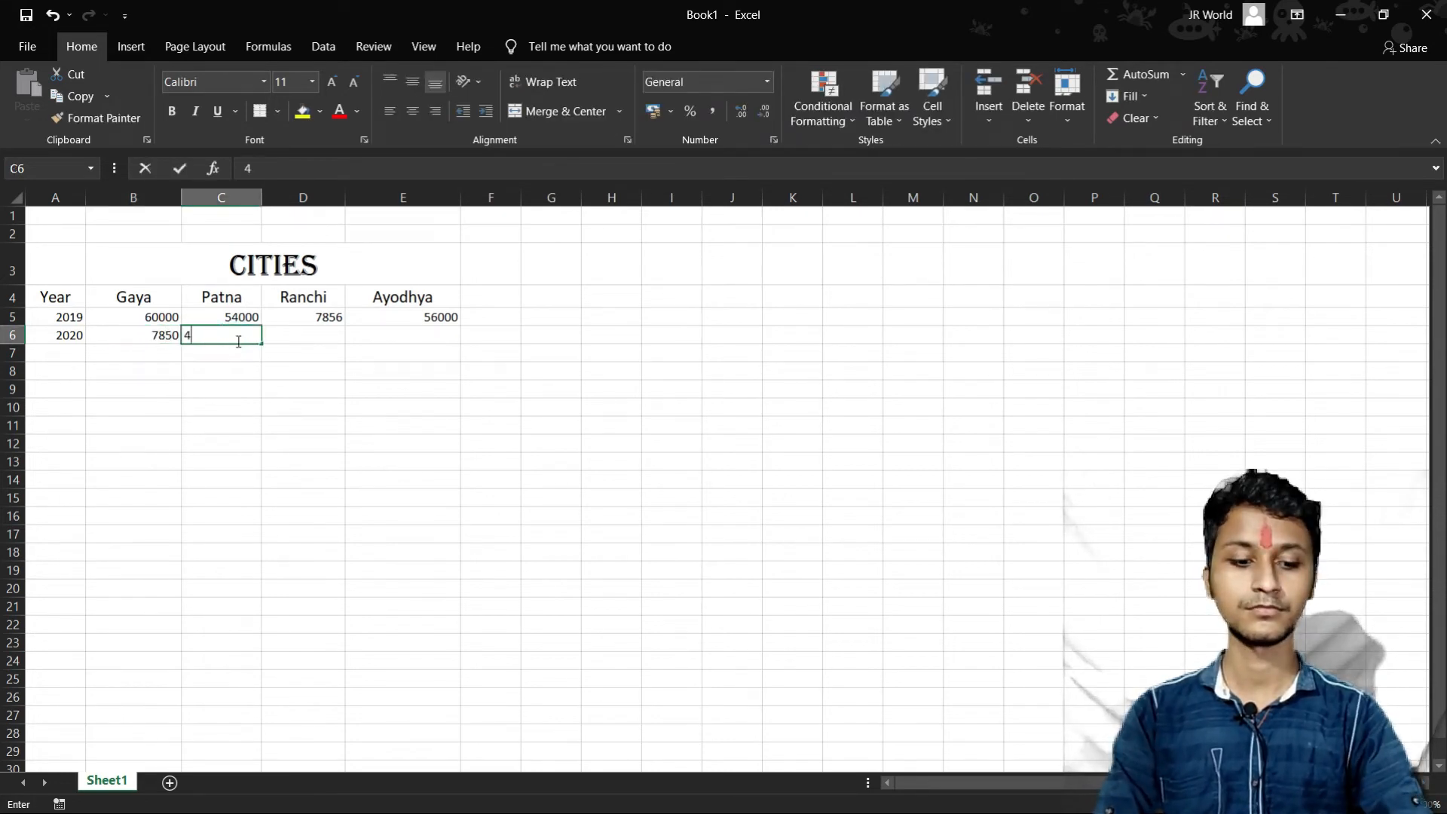
type("7563")
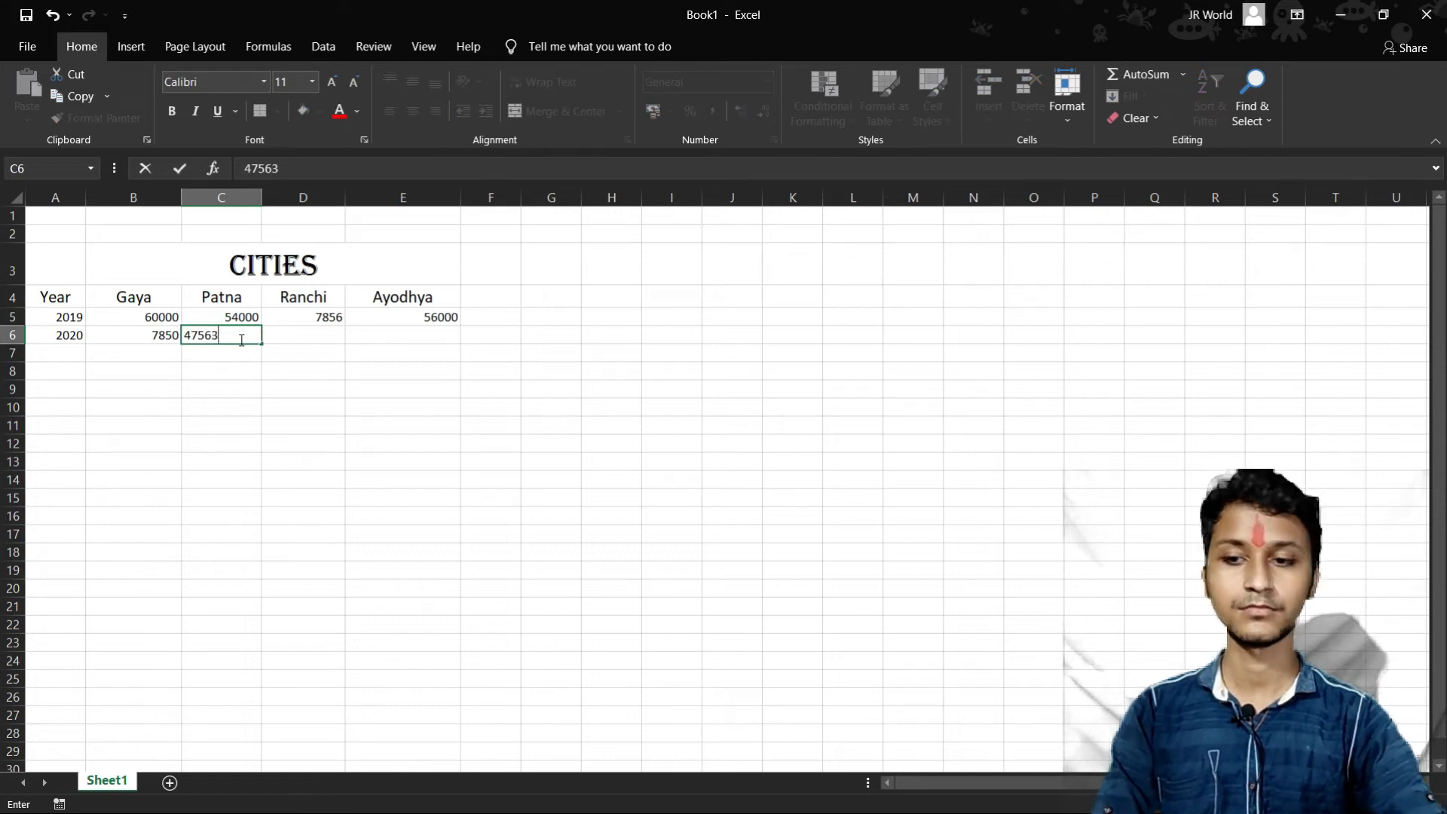
- Complete the 2020 row with 654878 for Ranchi in D6 and 14775 for Ayodhya in E6
left_click(318, 346)
type("654878")
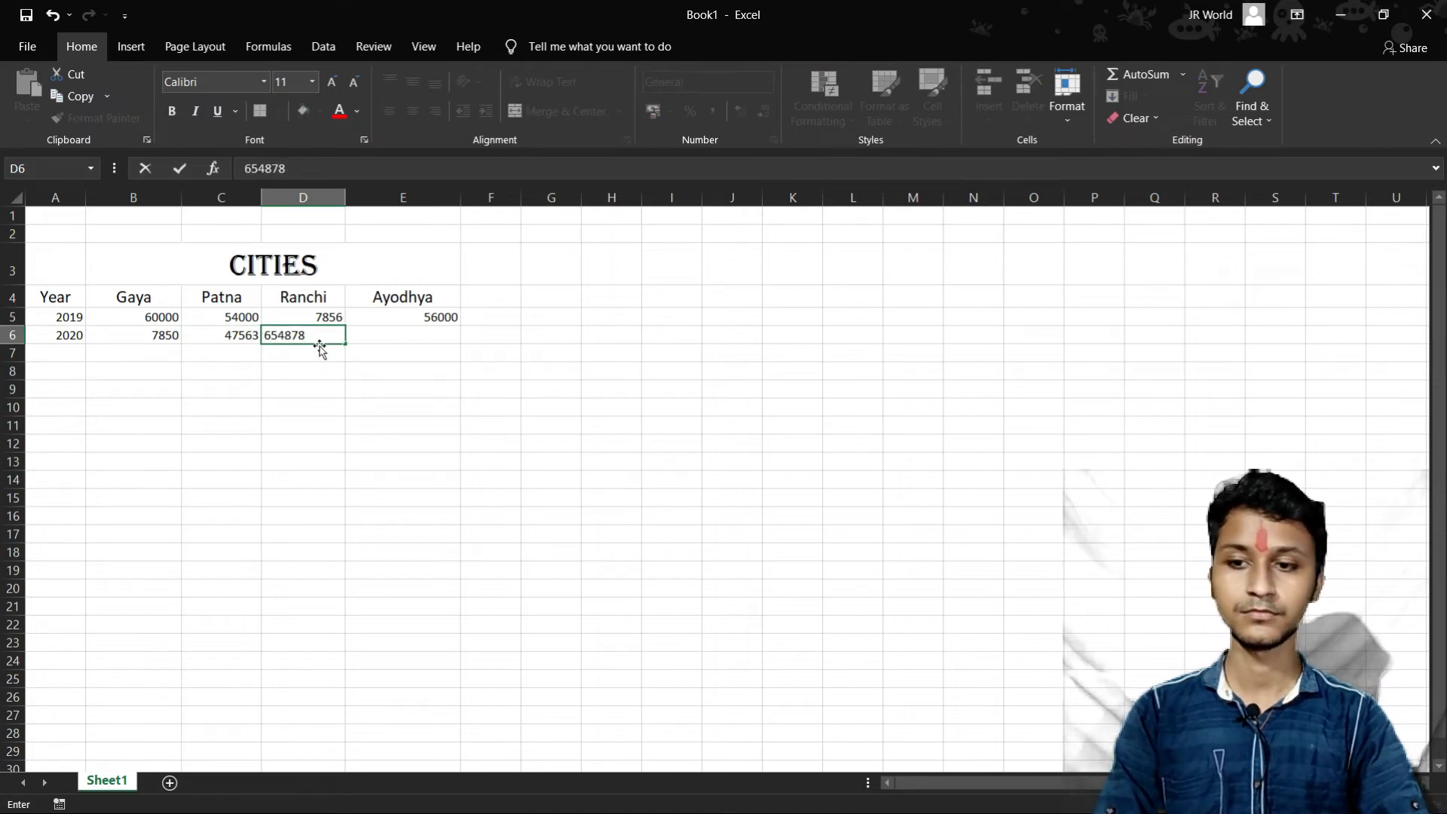
key("Tab")
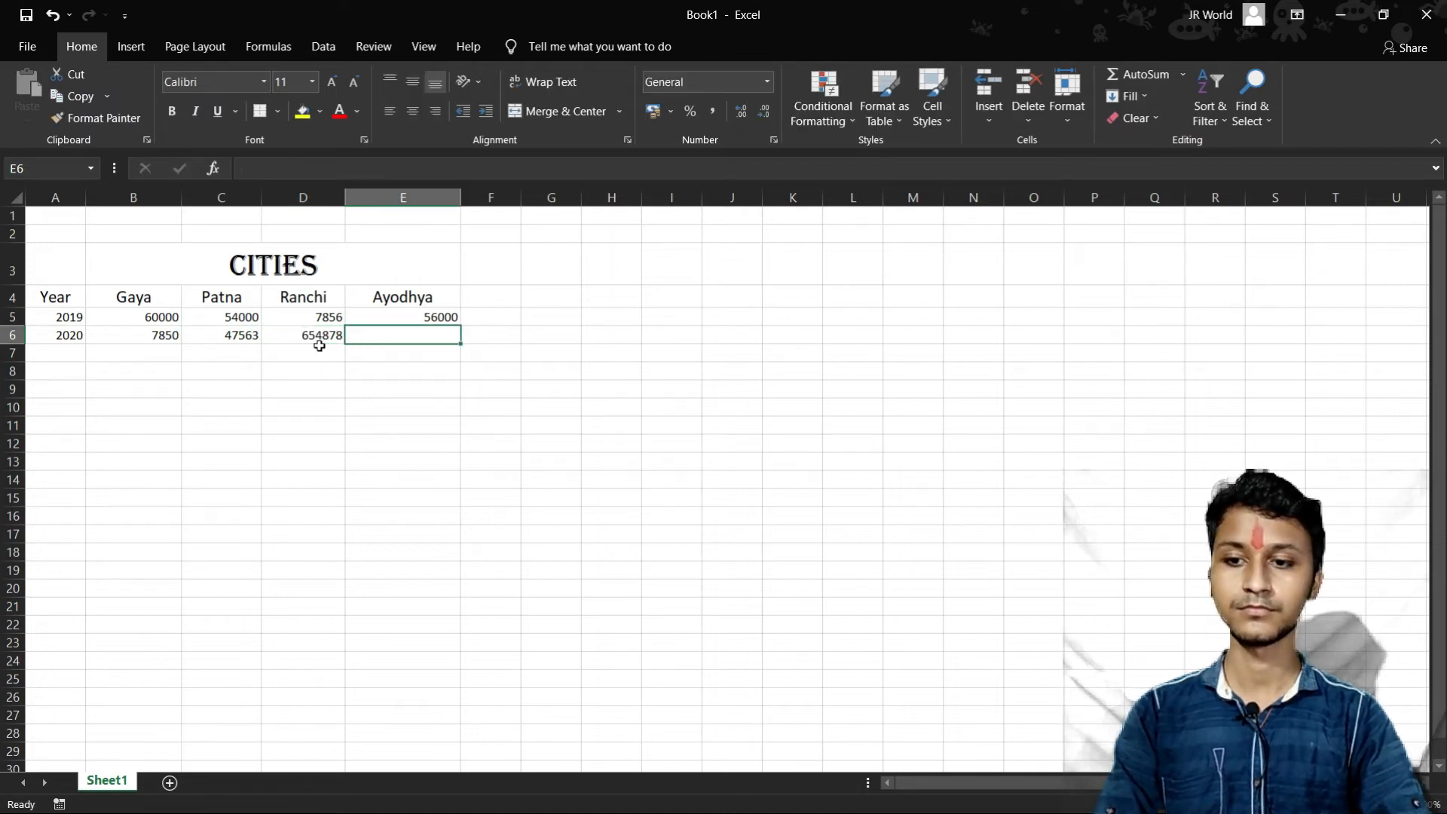
type("14775")
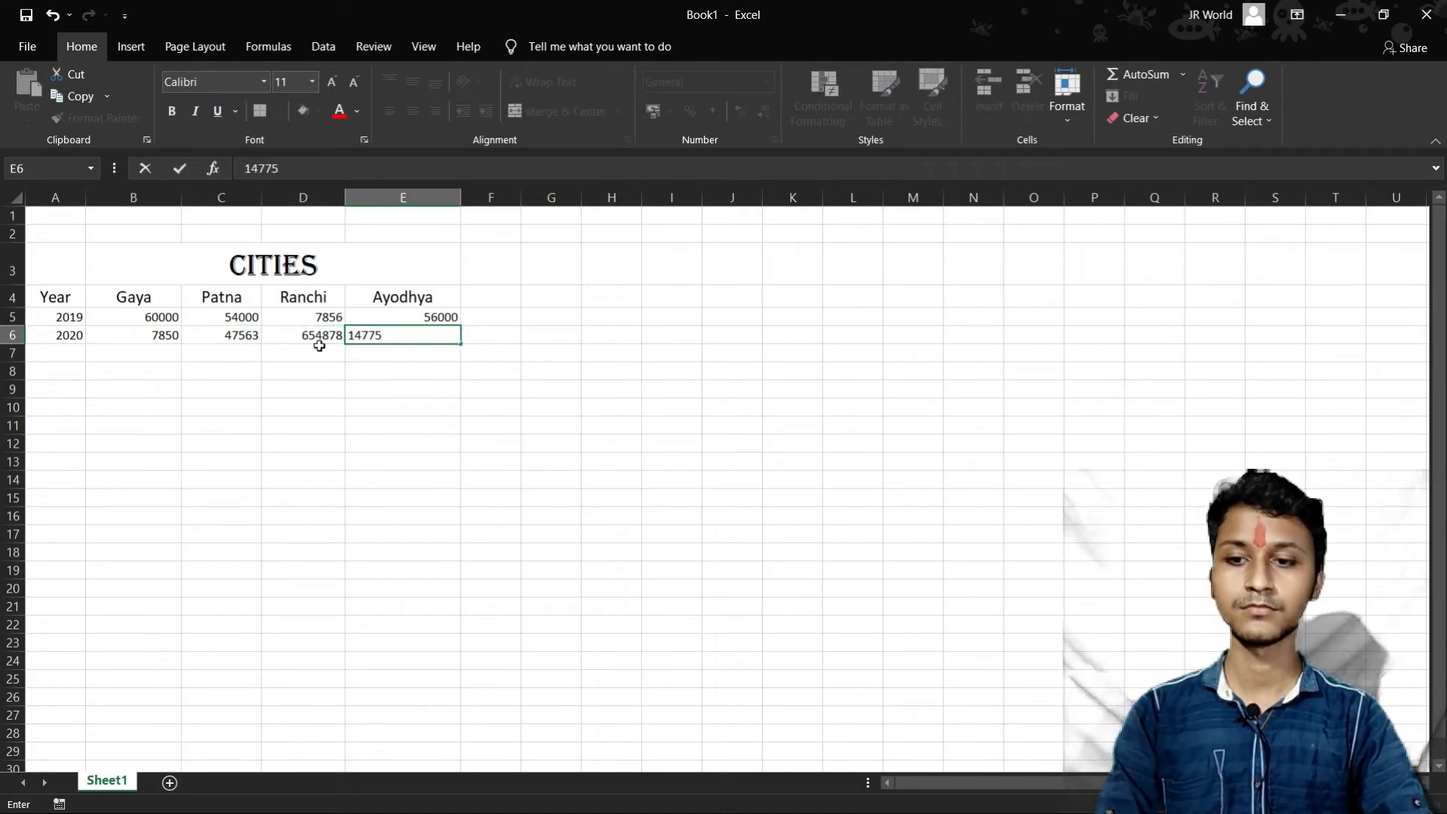
key("Tab")
- Start row 7 with the year 2021, entering 878924 for Gaya and 2452 for Patna
left_click(50, 357)
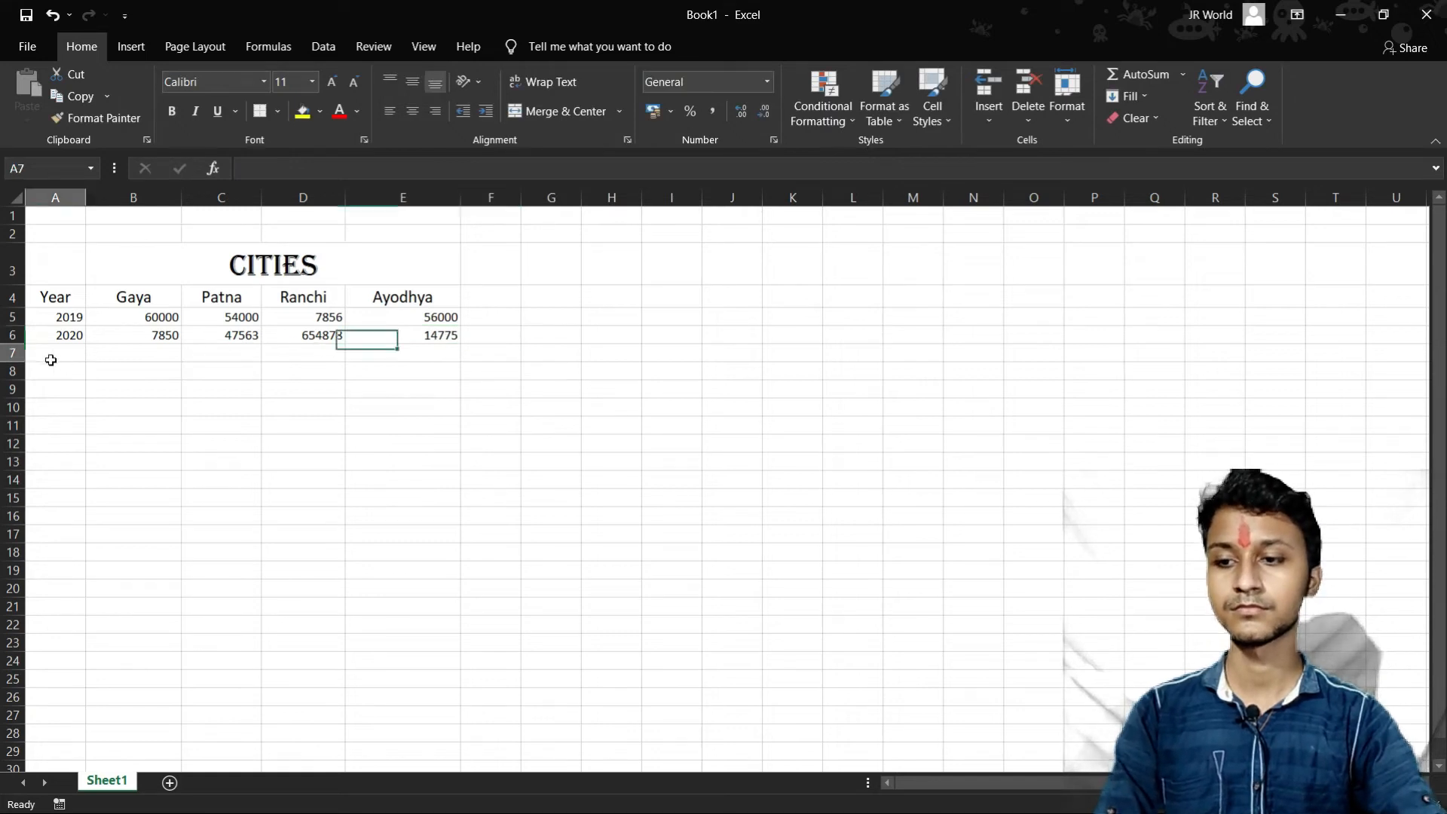
type("2021")
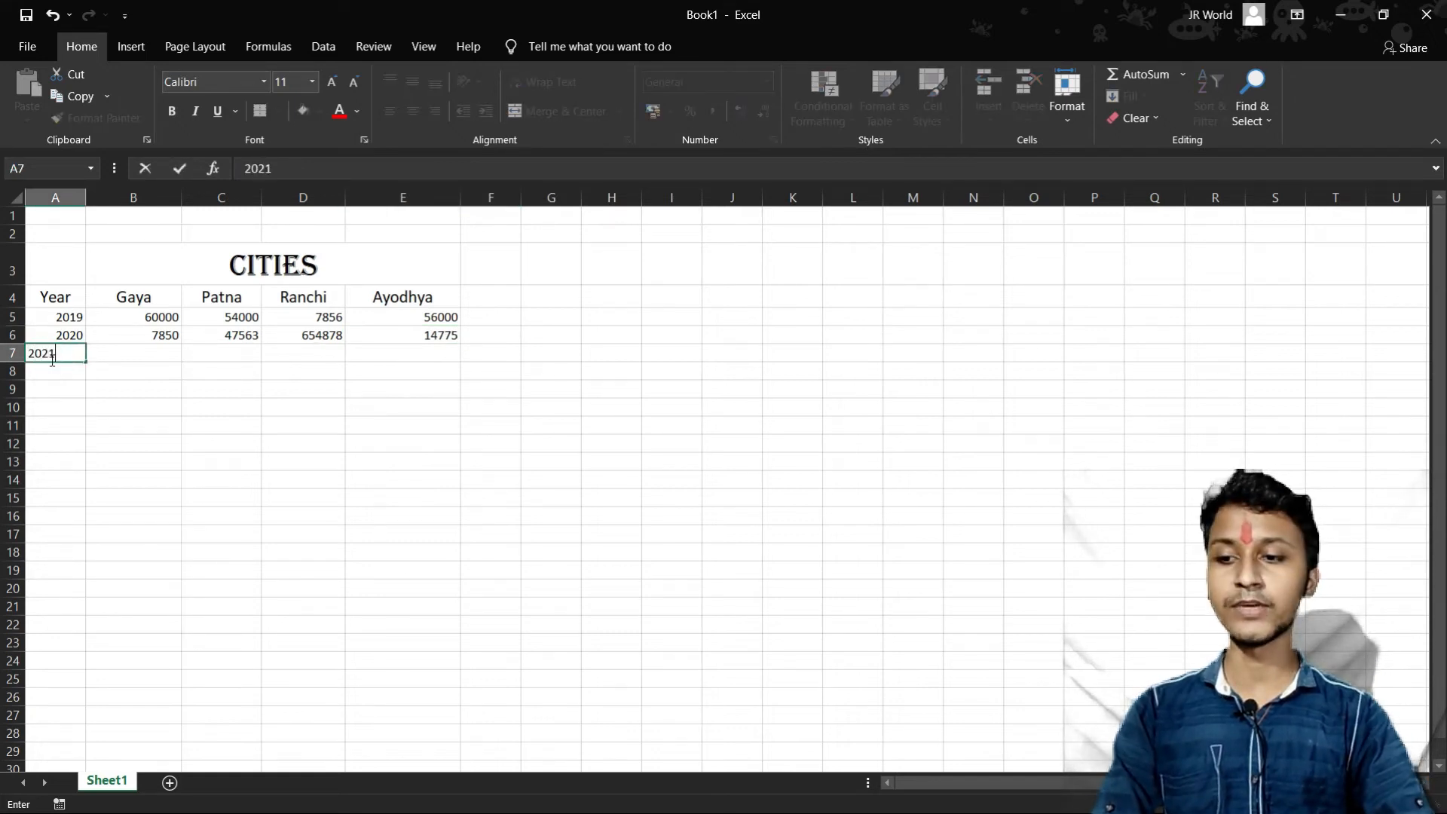
left_click(151, 354)
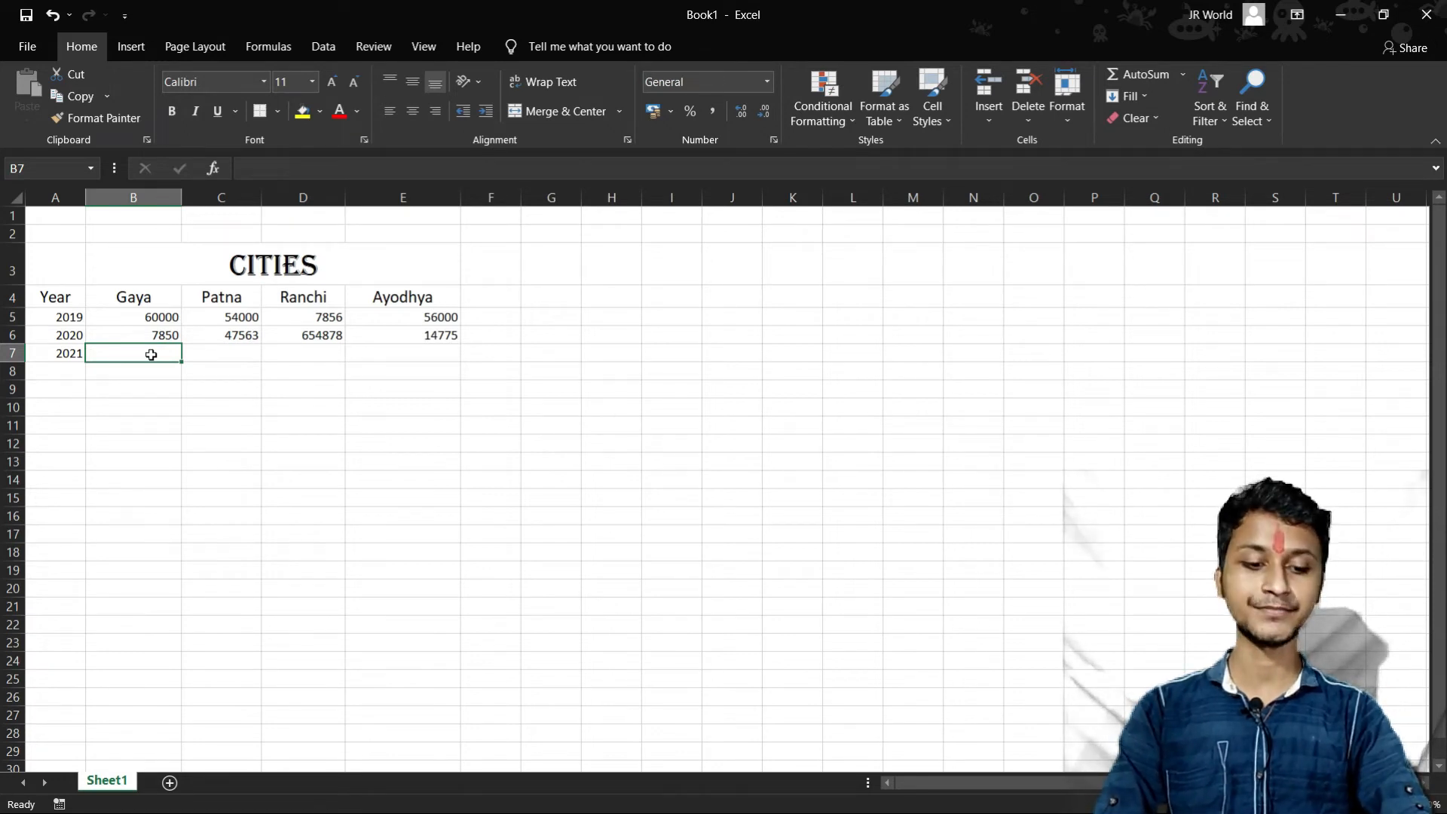
type("878924")
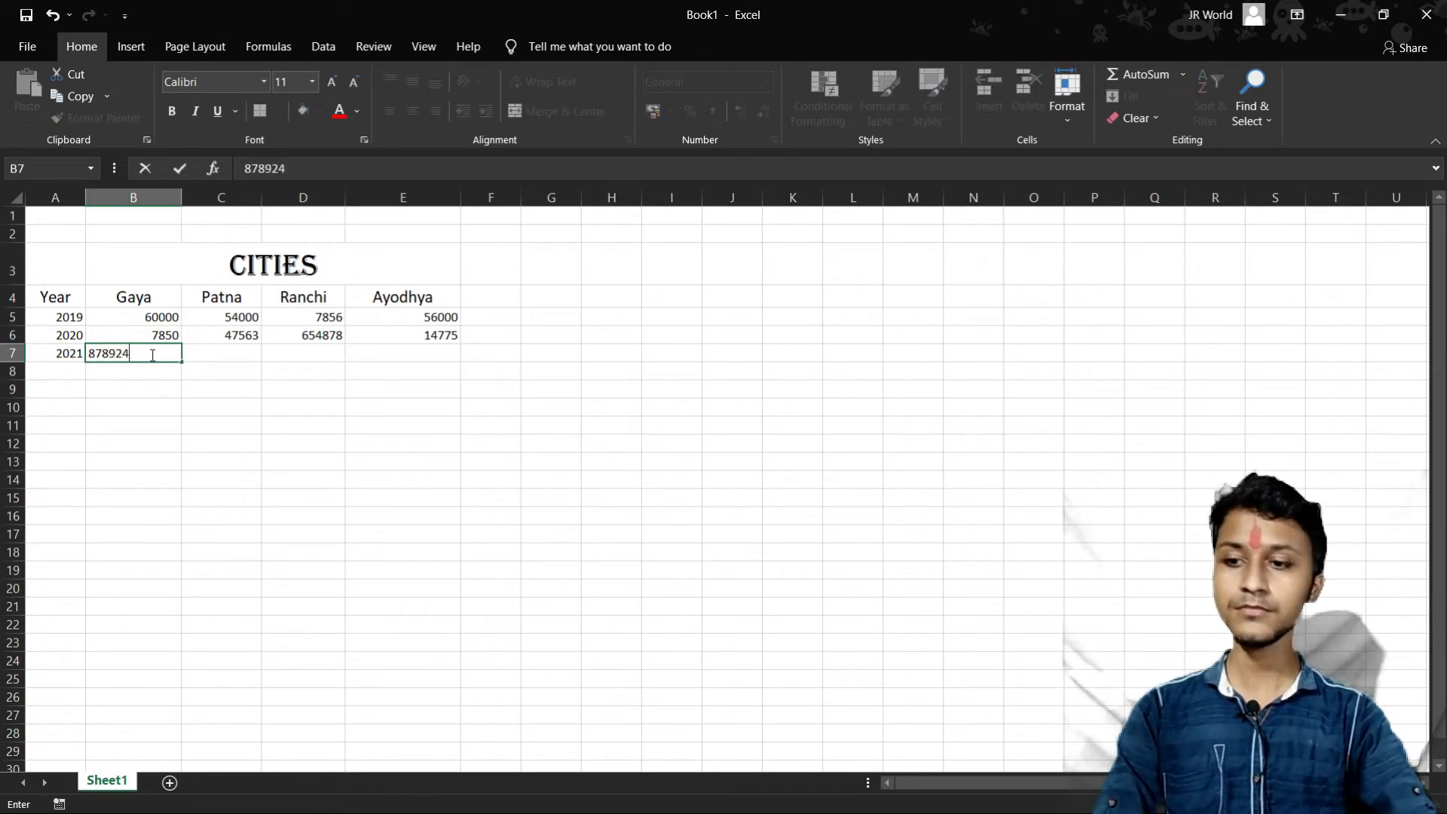
left_click(239, 352)
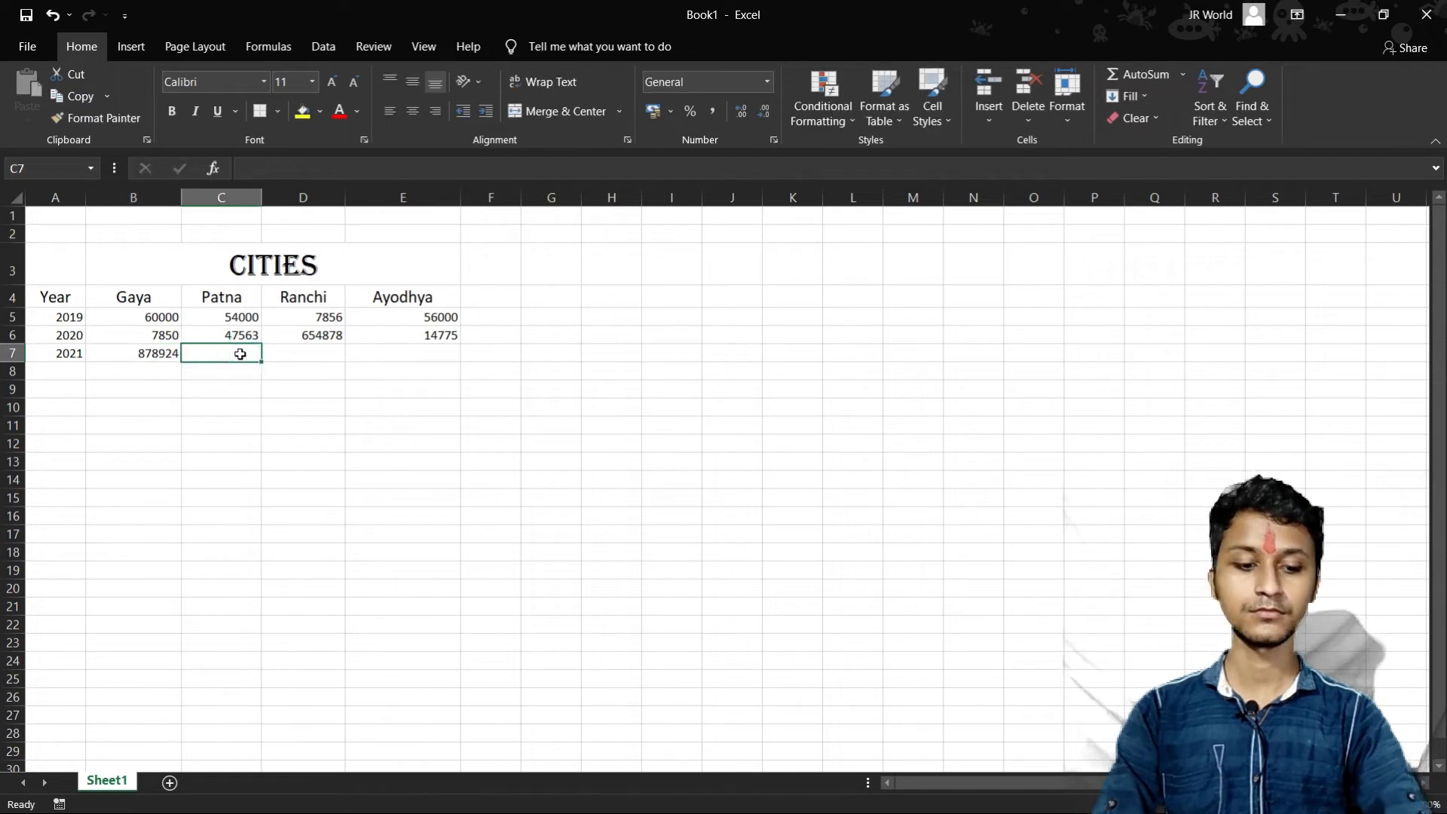
type("2452")
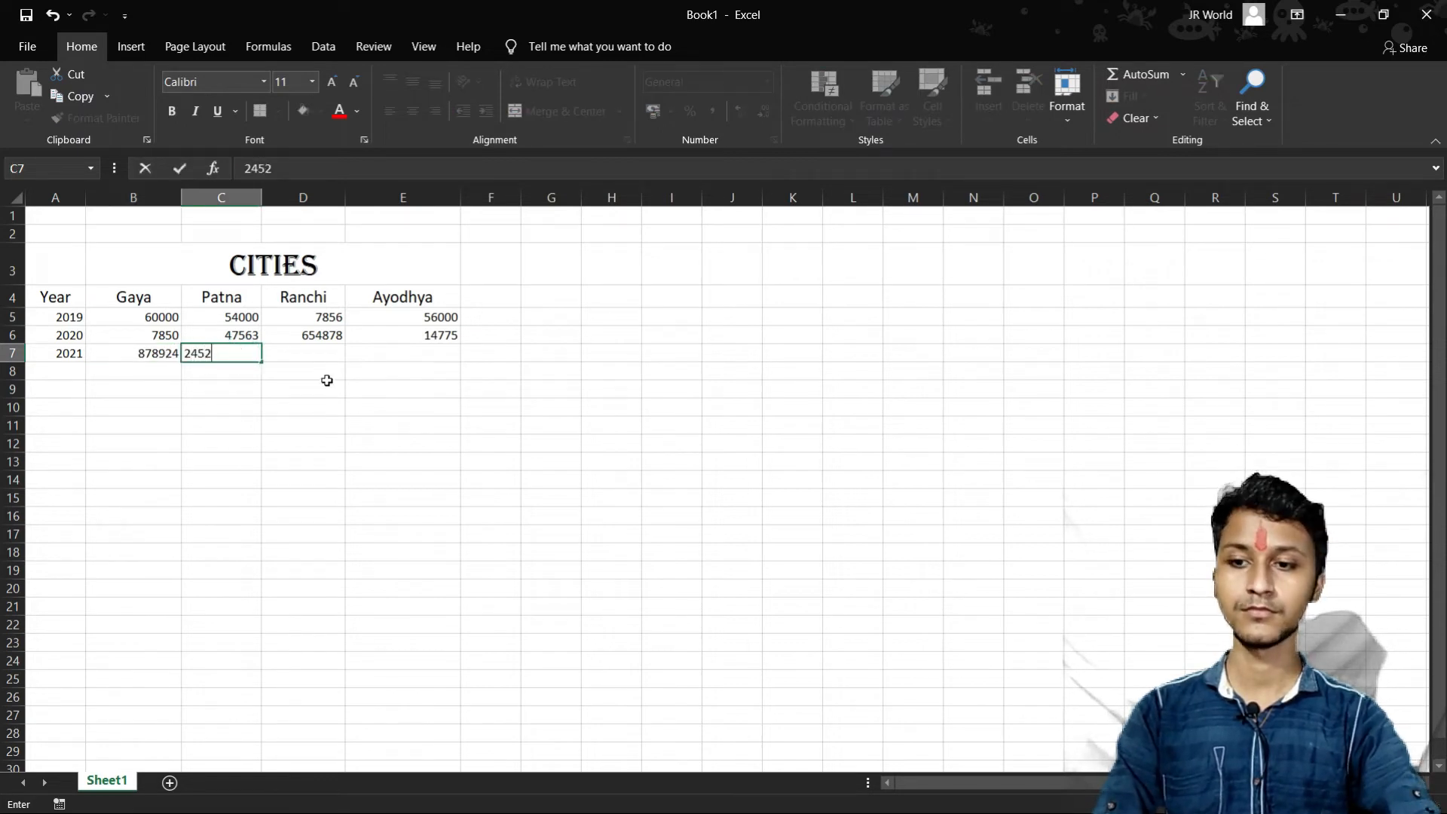
- Complete the 2021 row with 678923 for Ranchi in D7 and 669712 for Ayodhya in E7
left_click(322, 363)
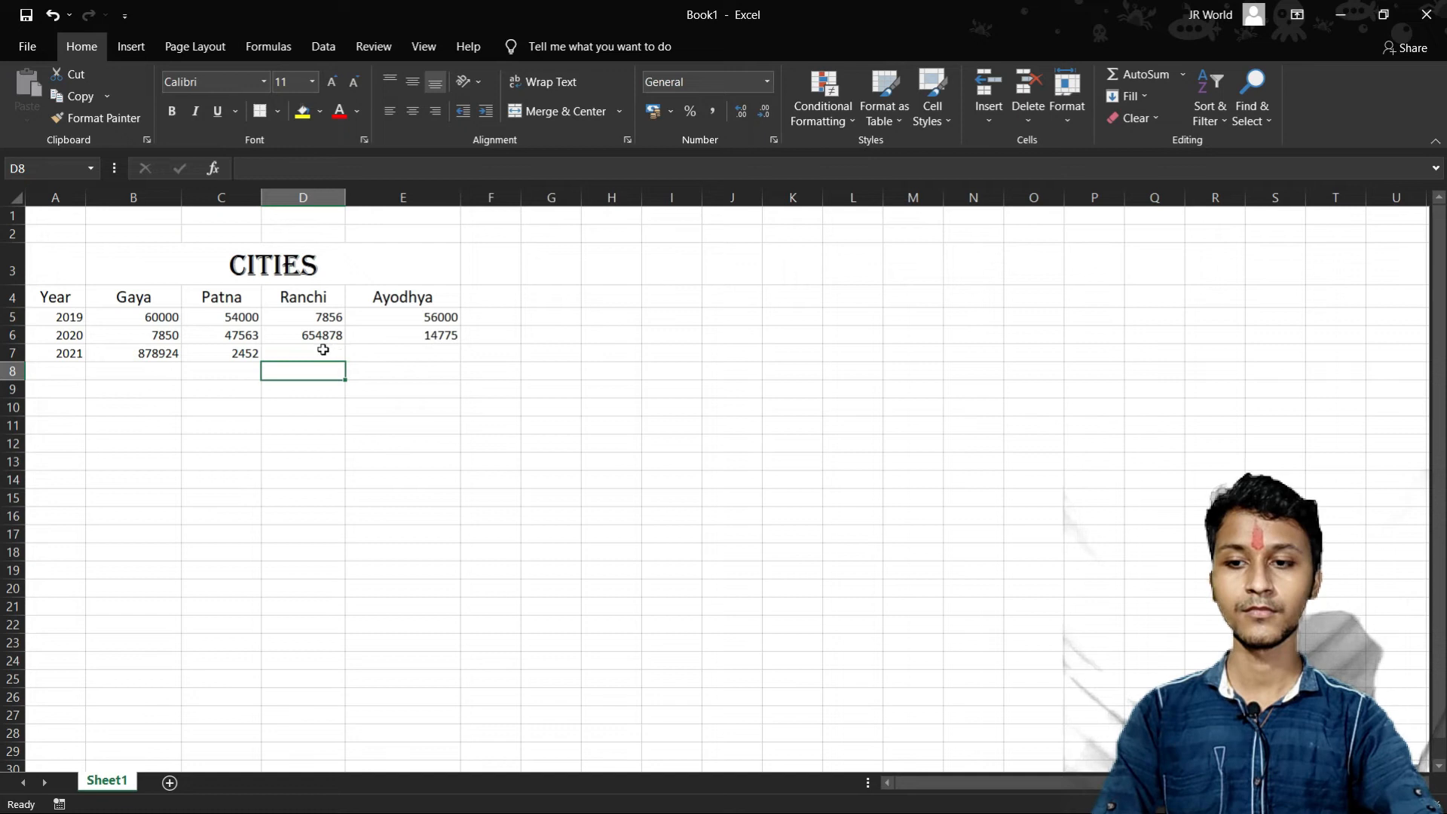
left_click(323, 350)
type("678923")
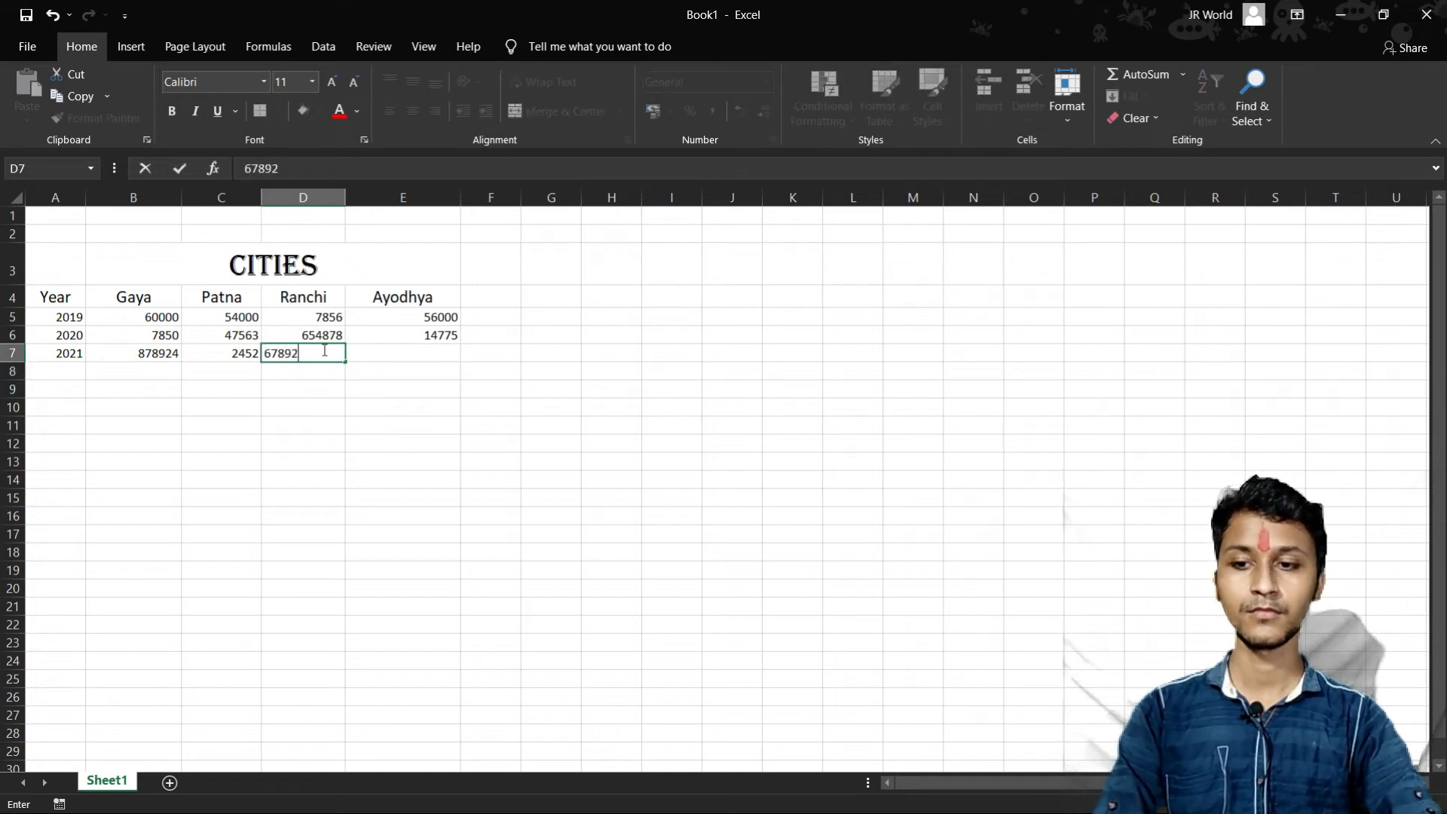
key("Tab")
type("669")
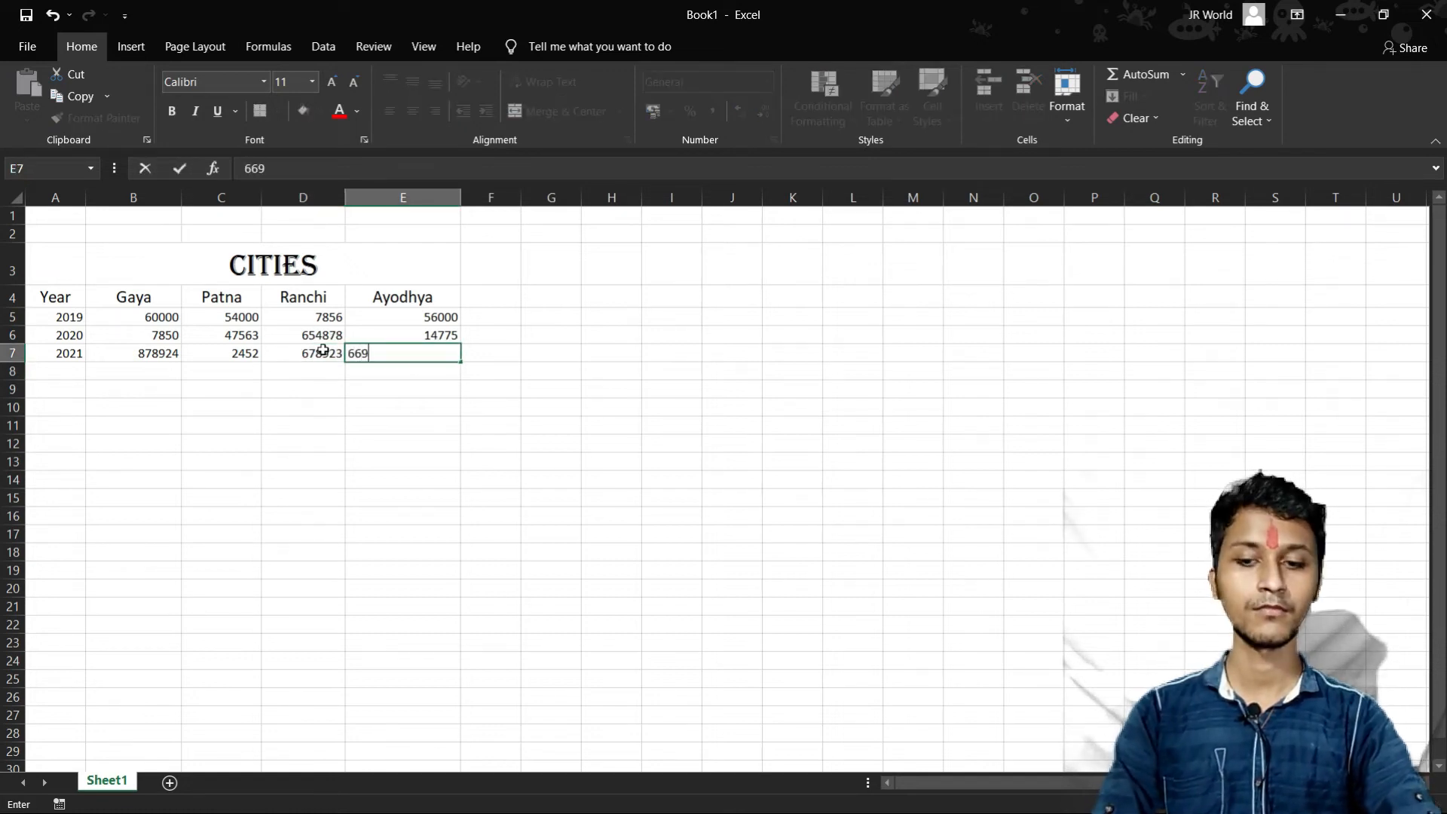
type("712")
key("Tab")
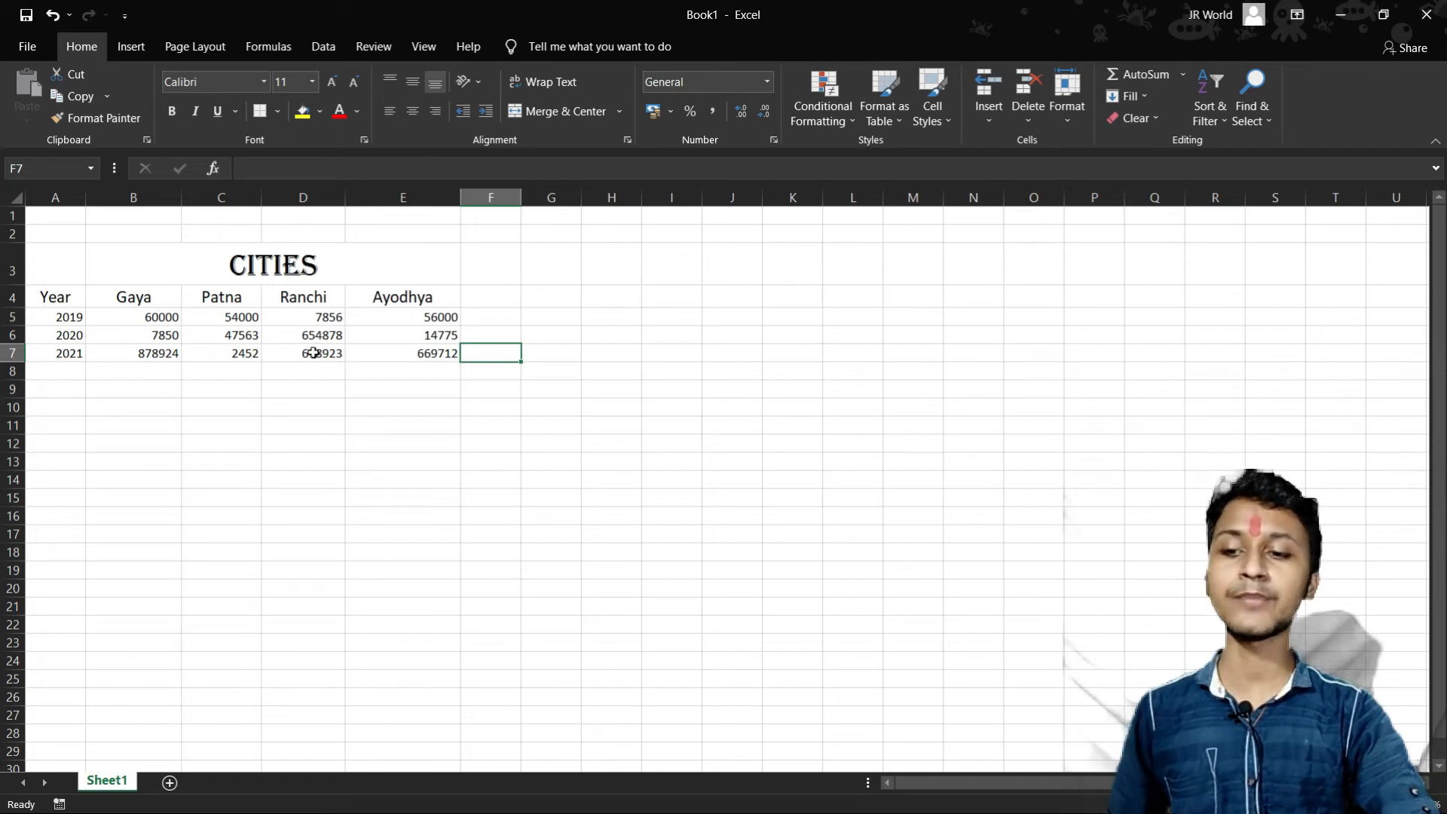
- Enter the label "Total =" in cell A8 below the years
left_click(59, 377)
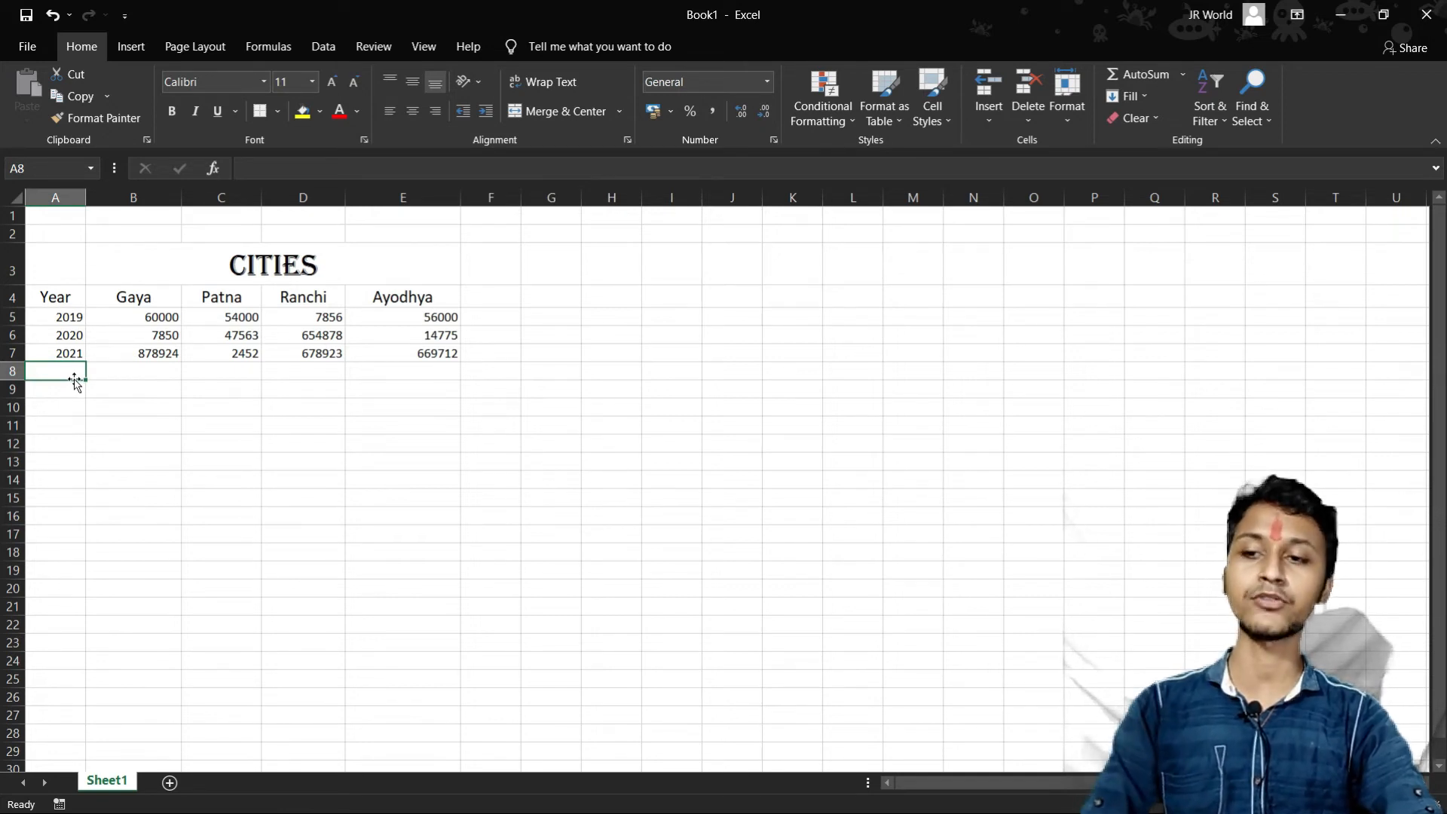
type("Total =")
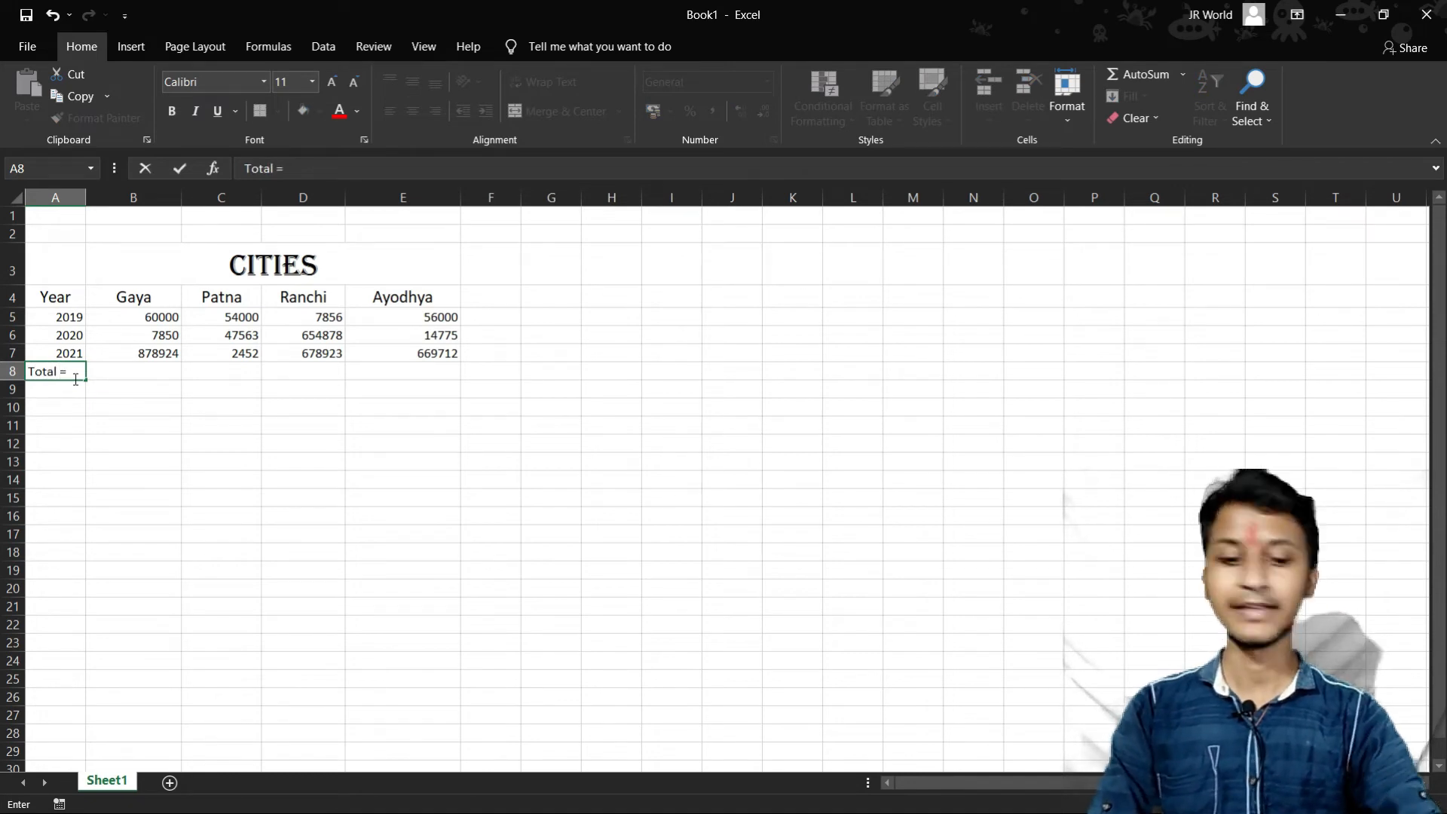
- Total the Gaya column in cell B8 with the formula =SUM(B5:B7)
left_click(168, 369)
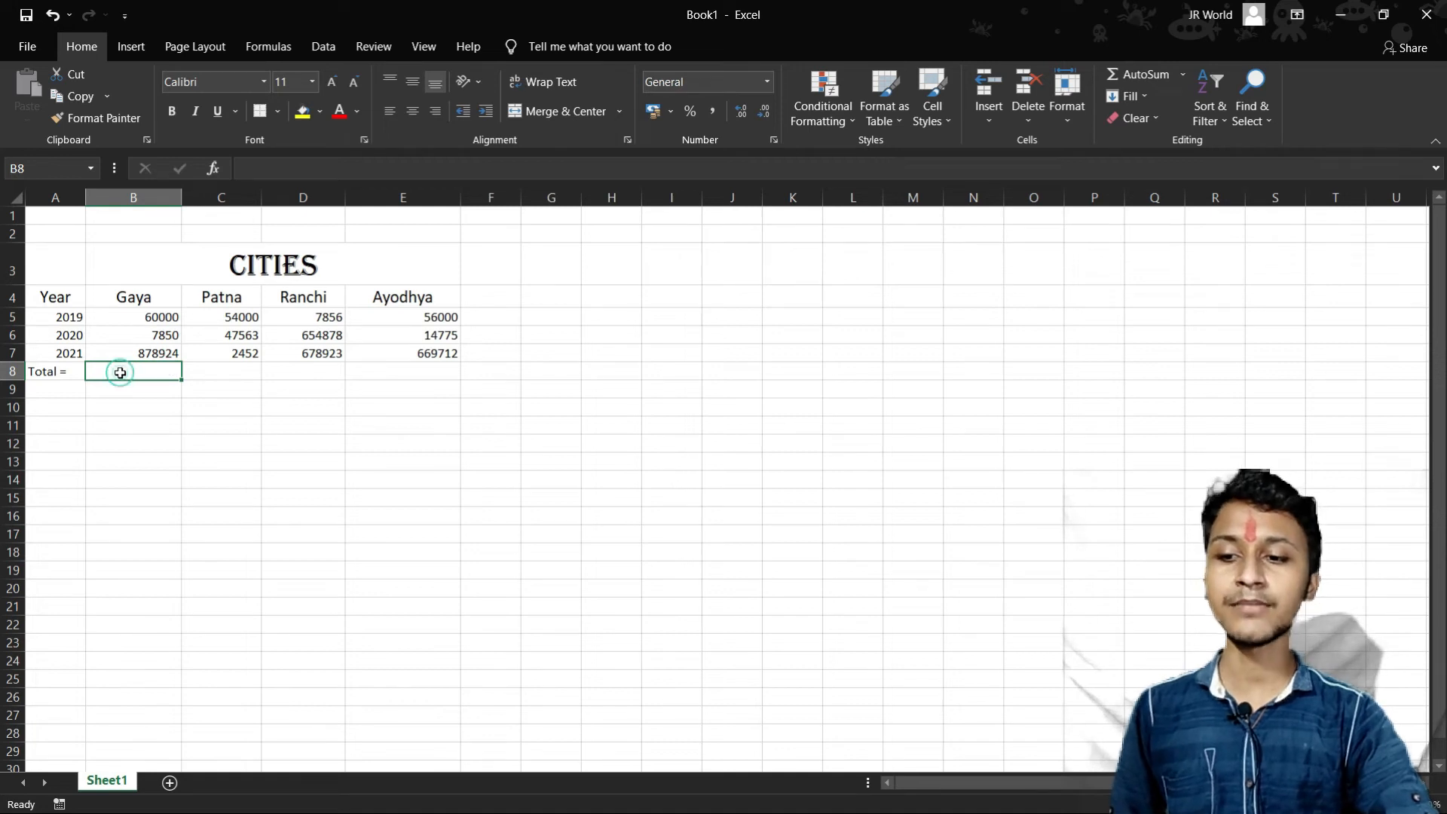
type("=SUM")
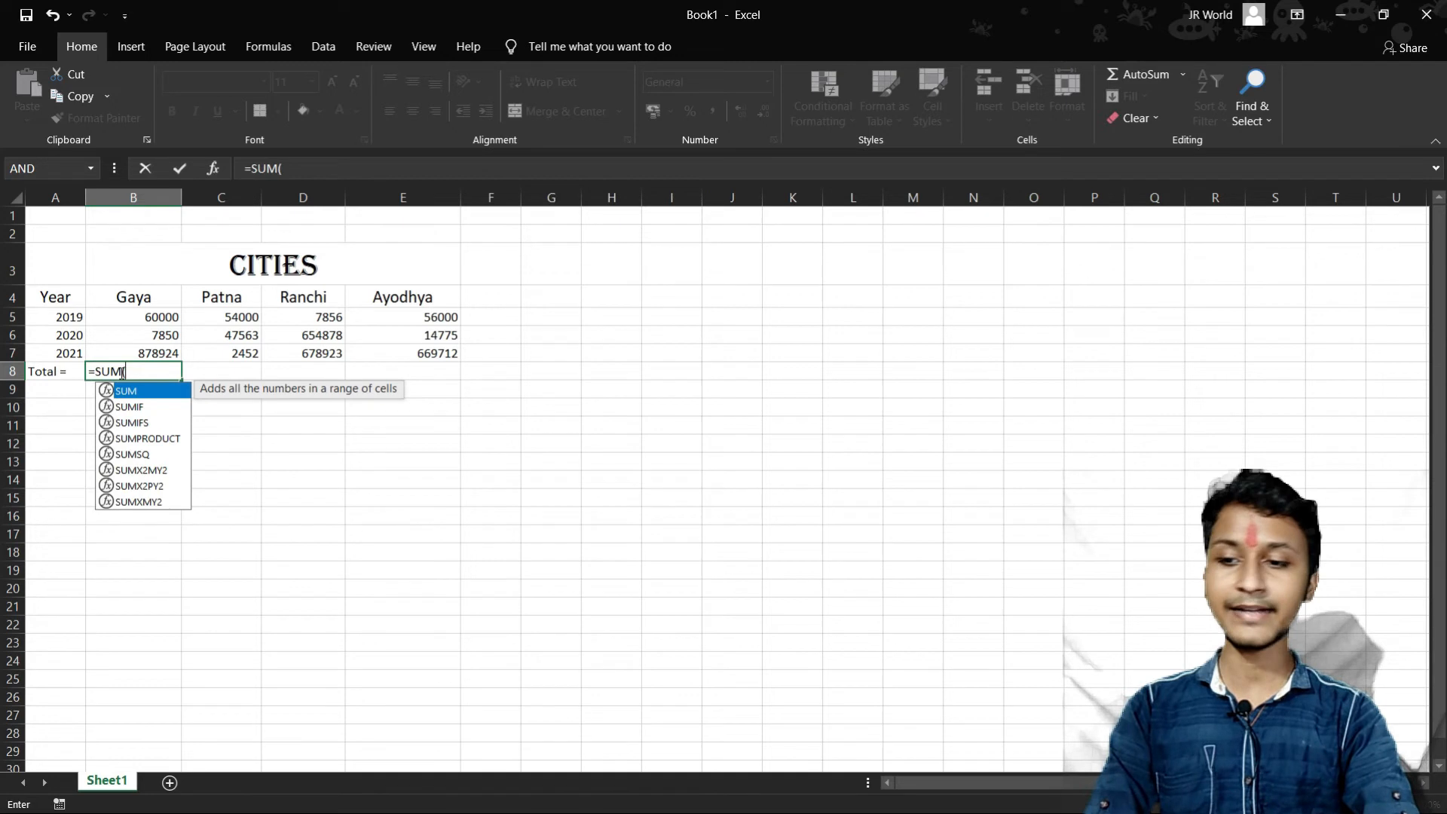
type("(")
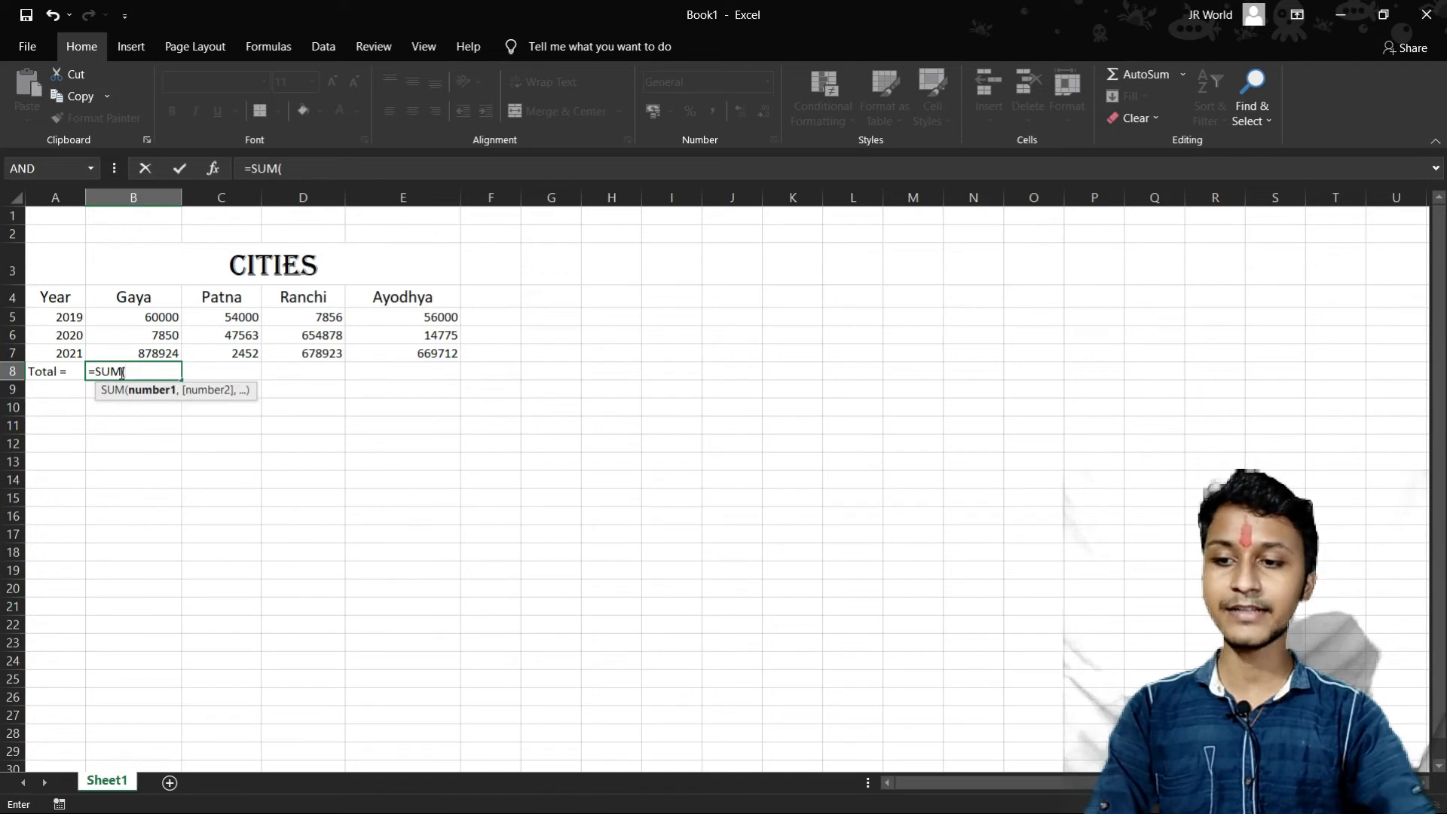
left_click(167, 317)
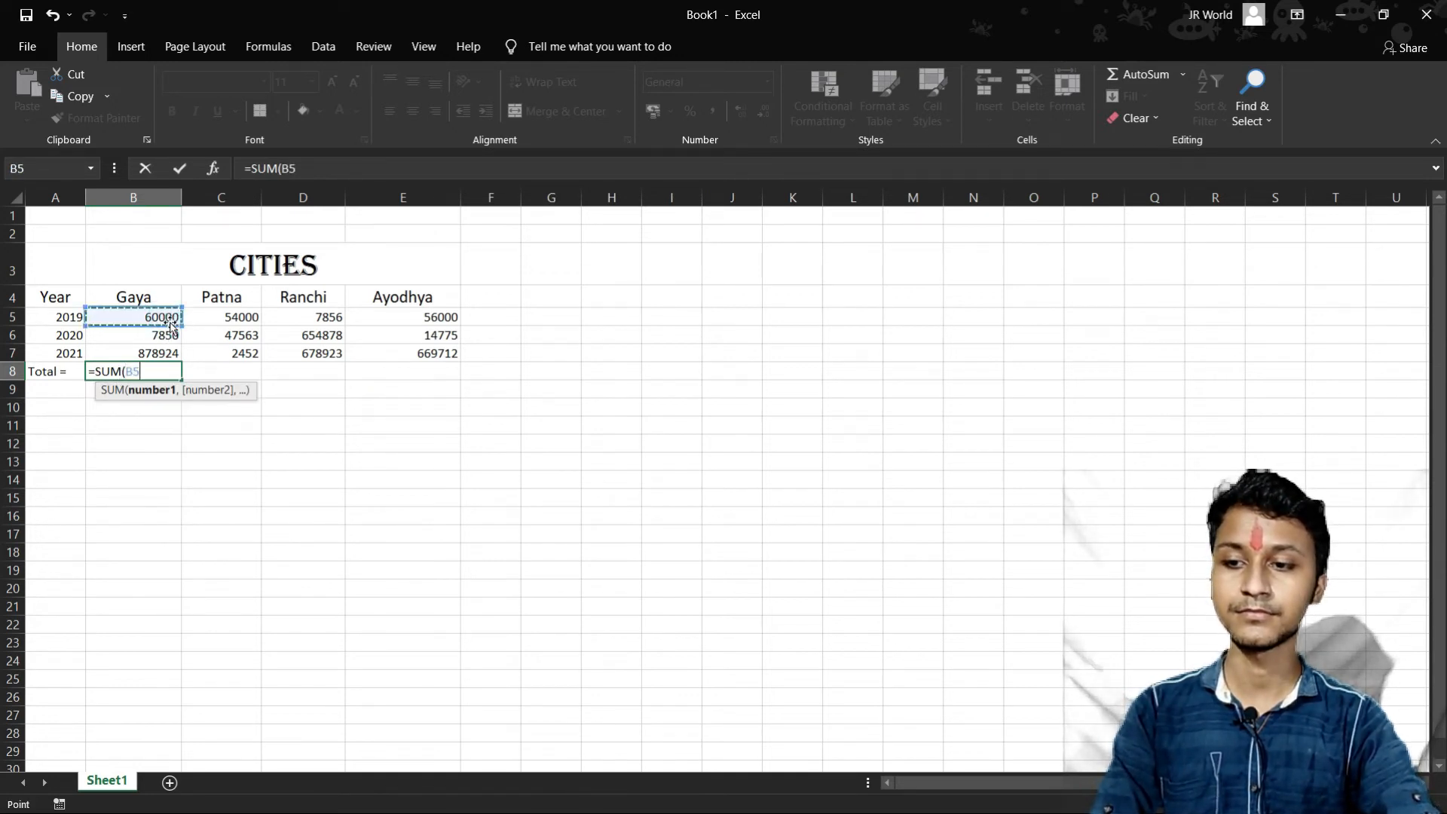
left_click_drag(179, 322, 173, 363)
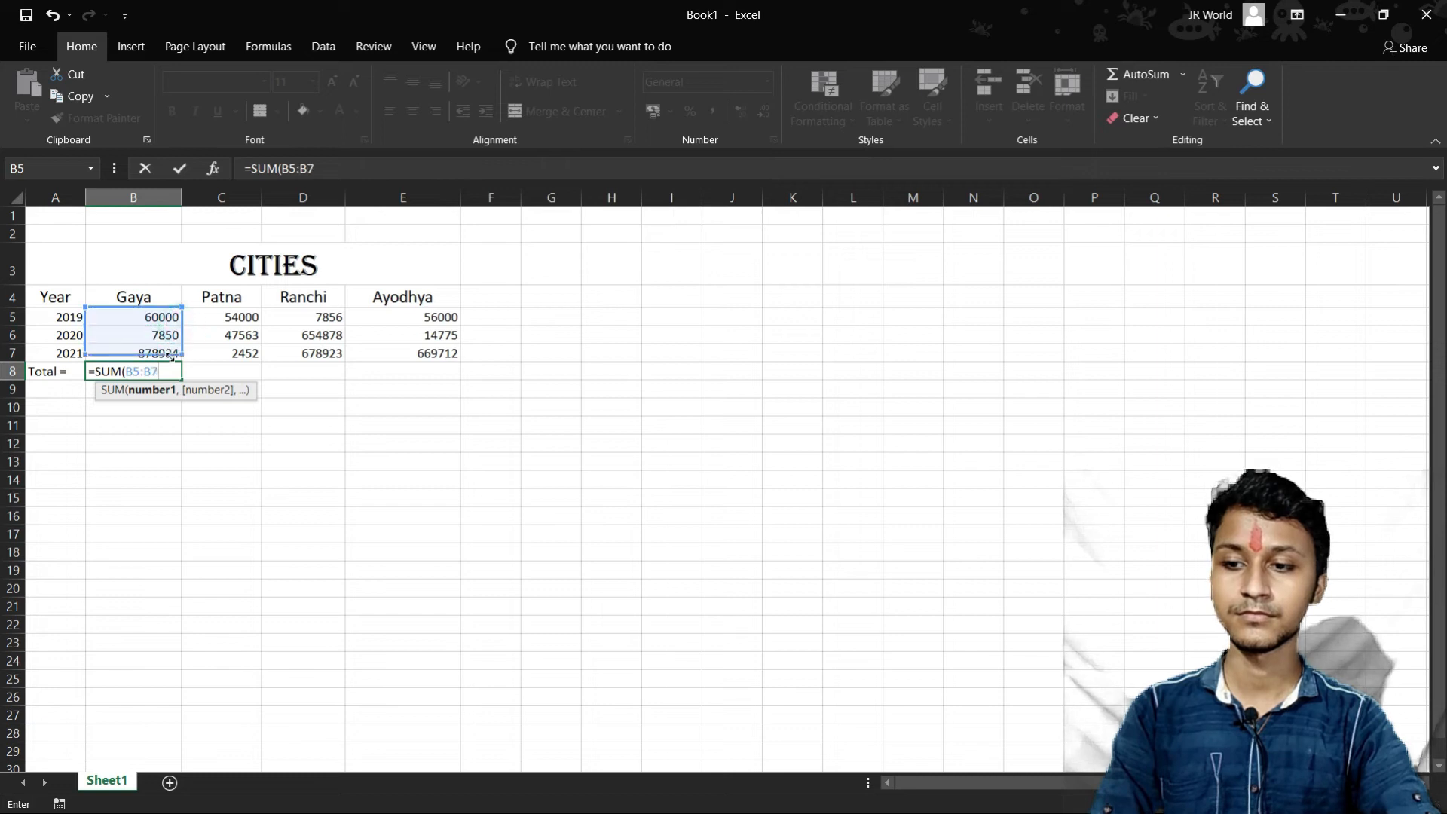
type(")")
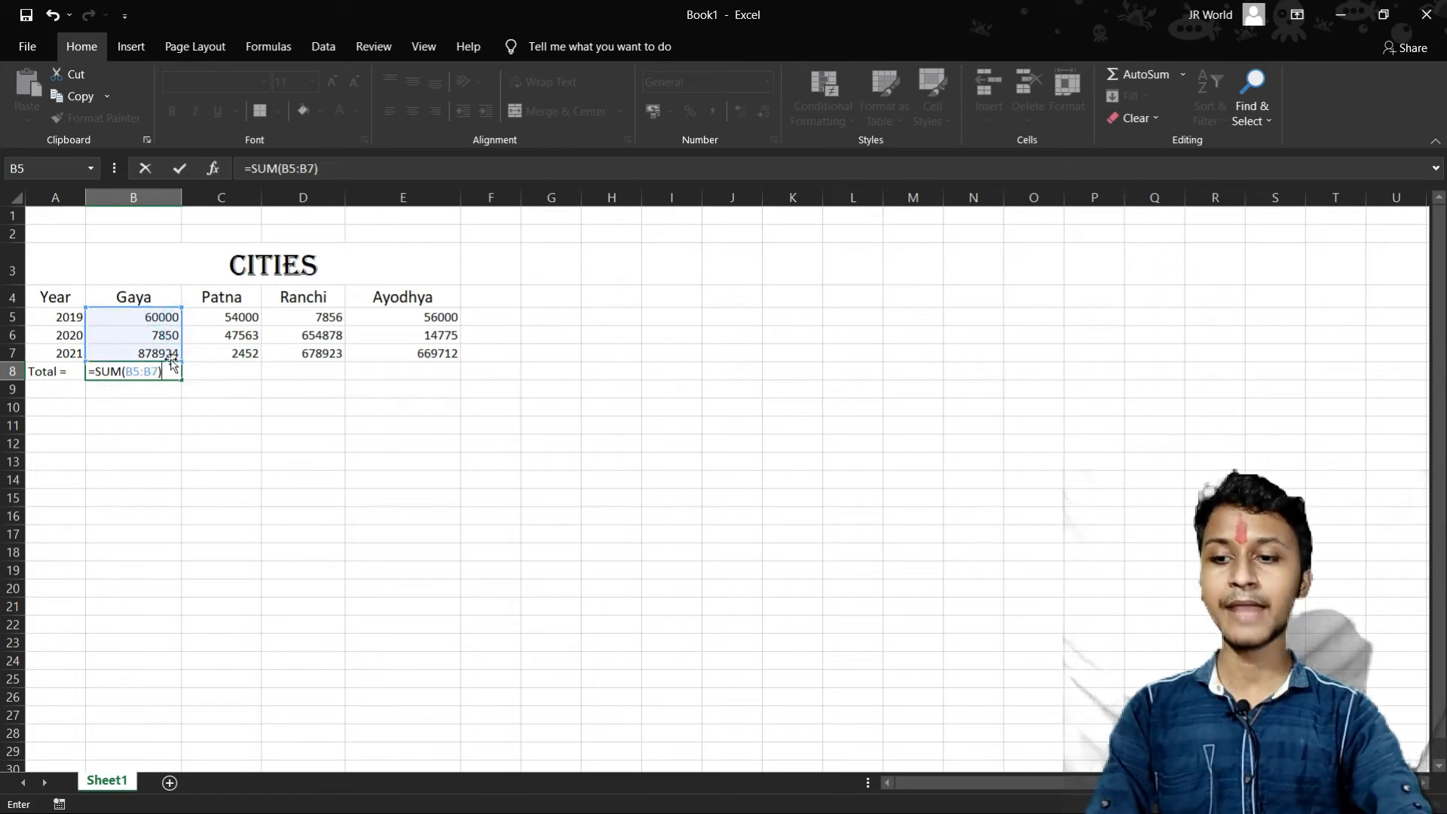
key("Return")
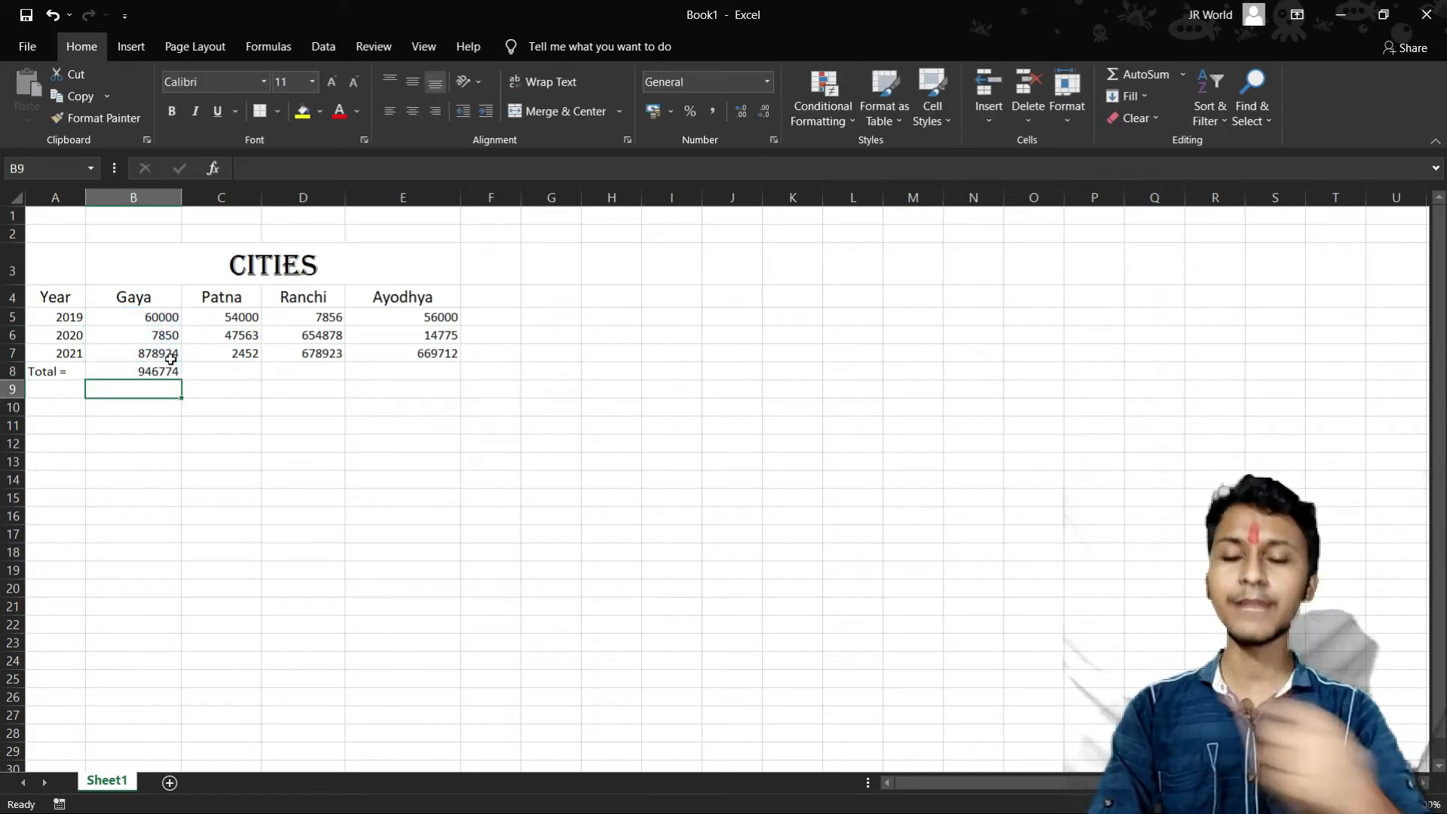
- Total the Patna column in cell C8 with the formula =SUM(C5:C7)
left_click(231, 371)
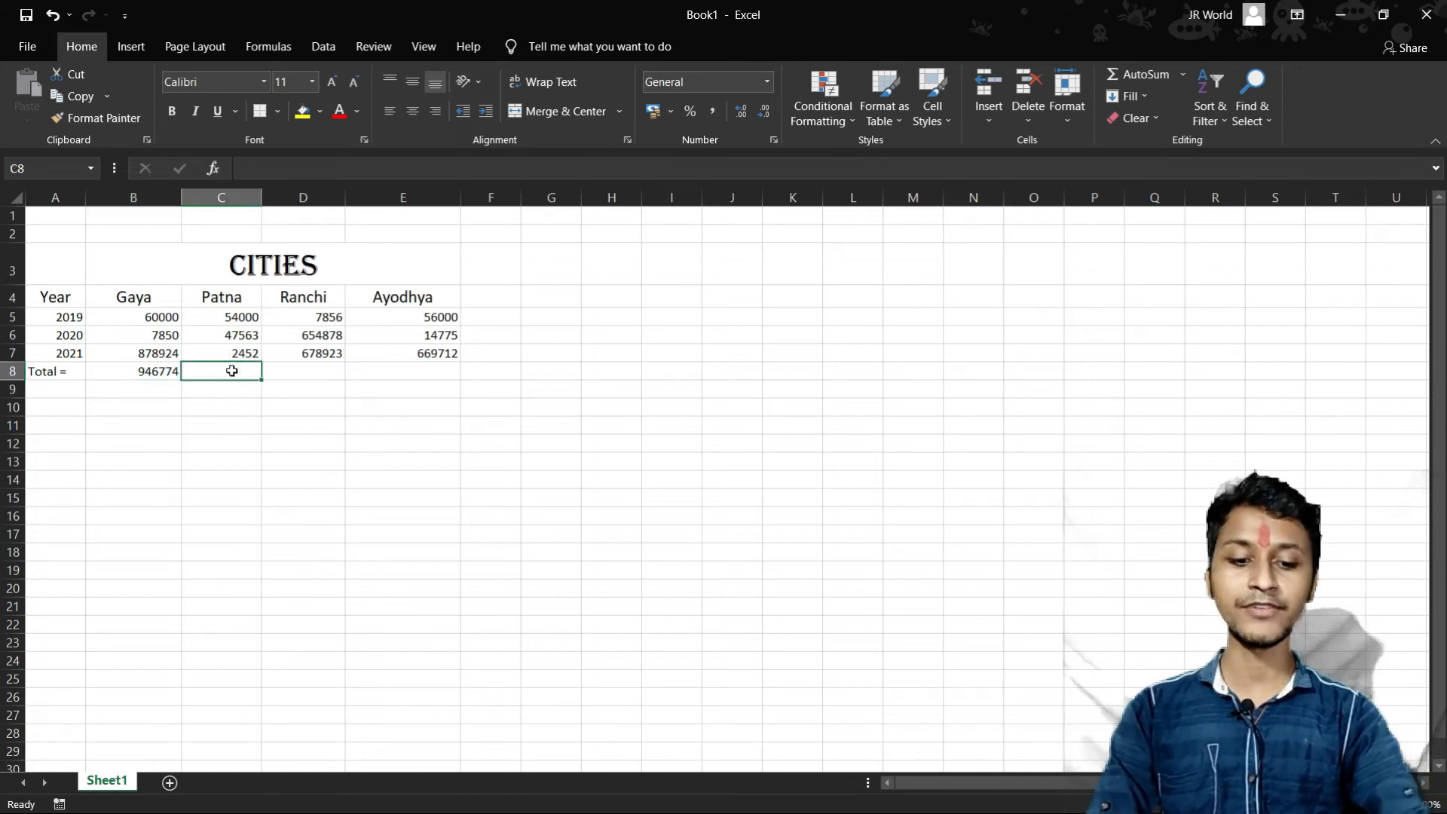
type("=SU")
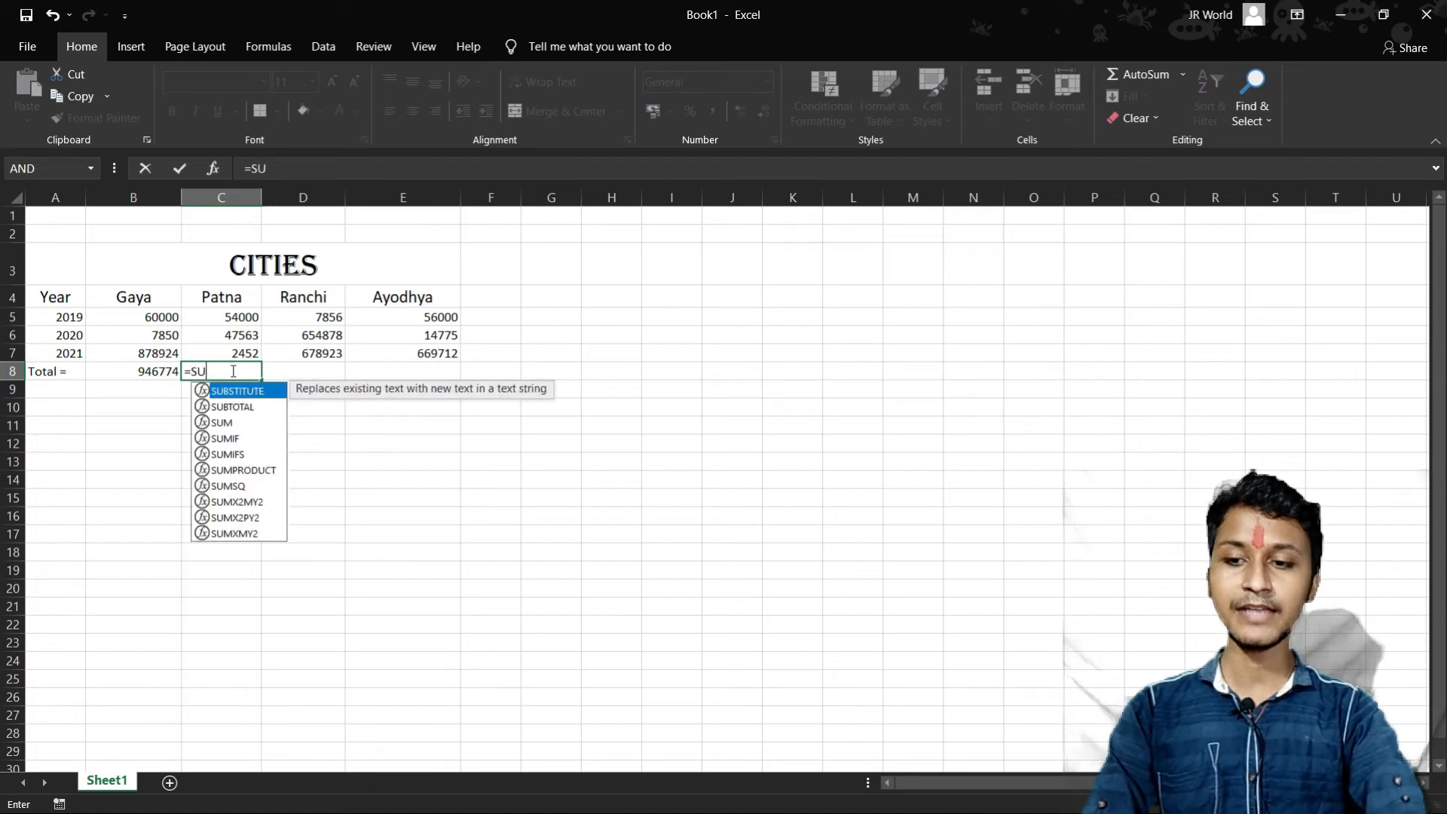
type("M(")
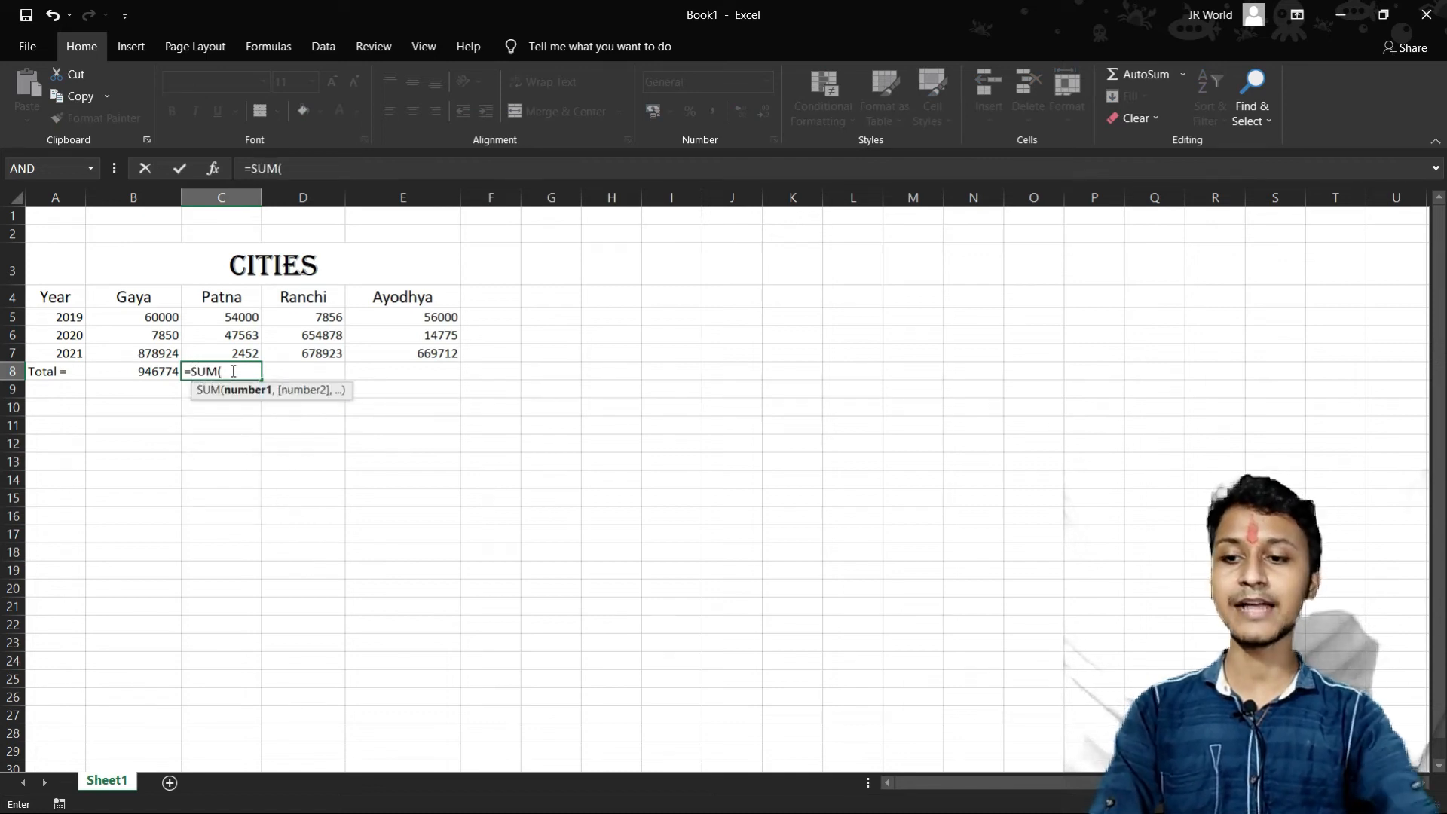
left_click(257, 316)
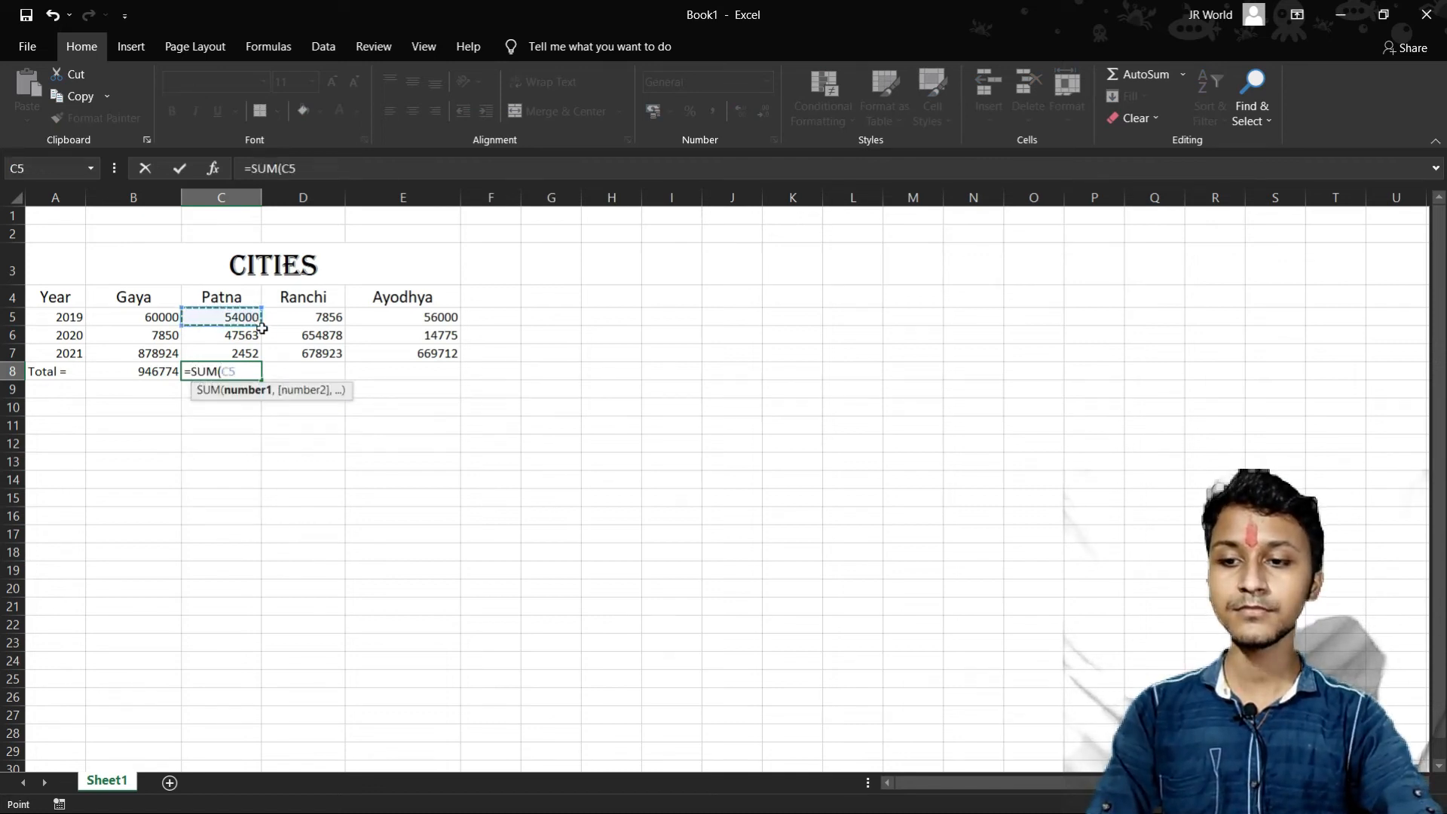
left_click_drag(257, 317, 256, 366)
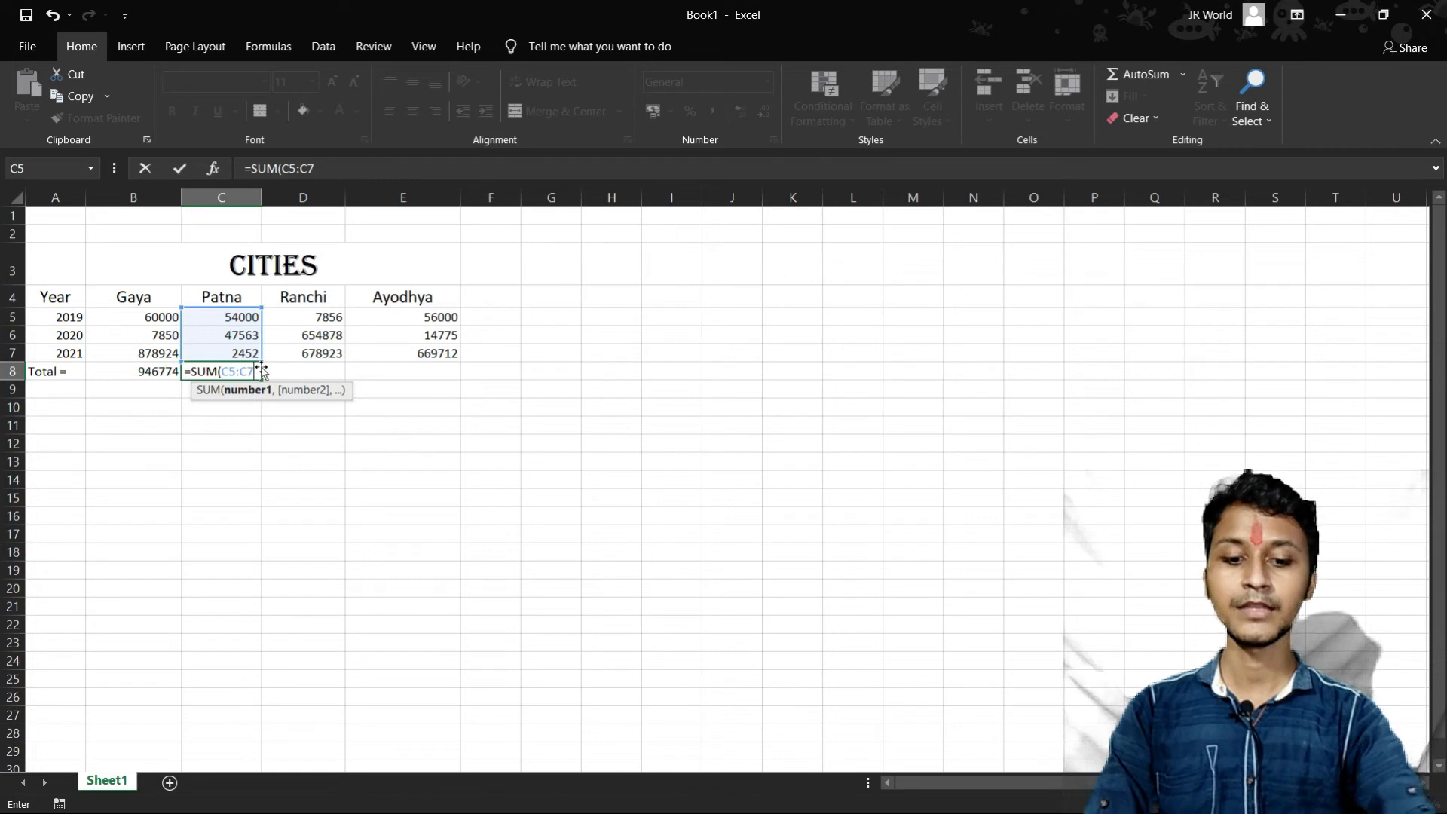
type(")")
key("Return")
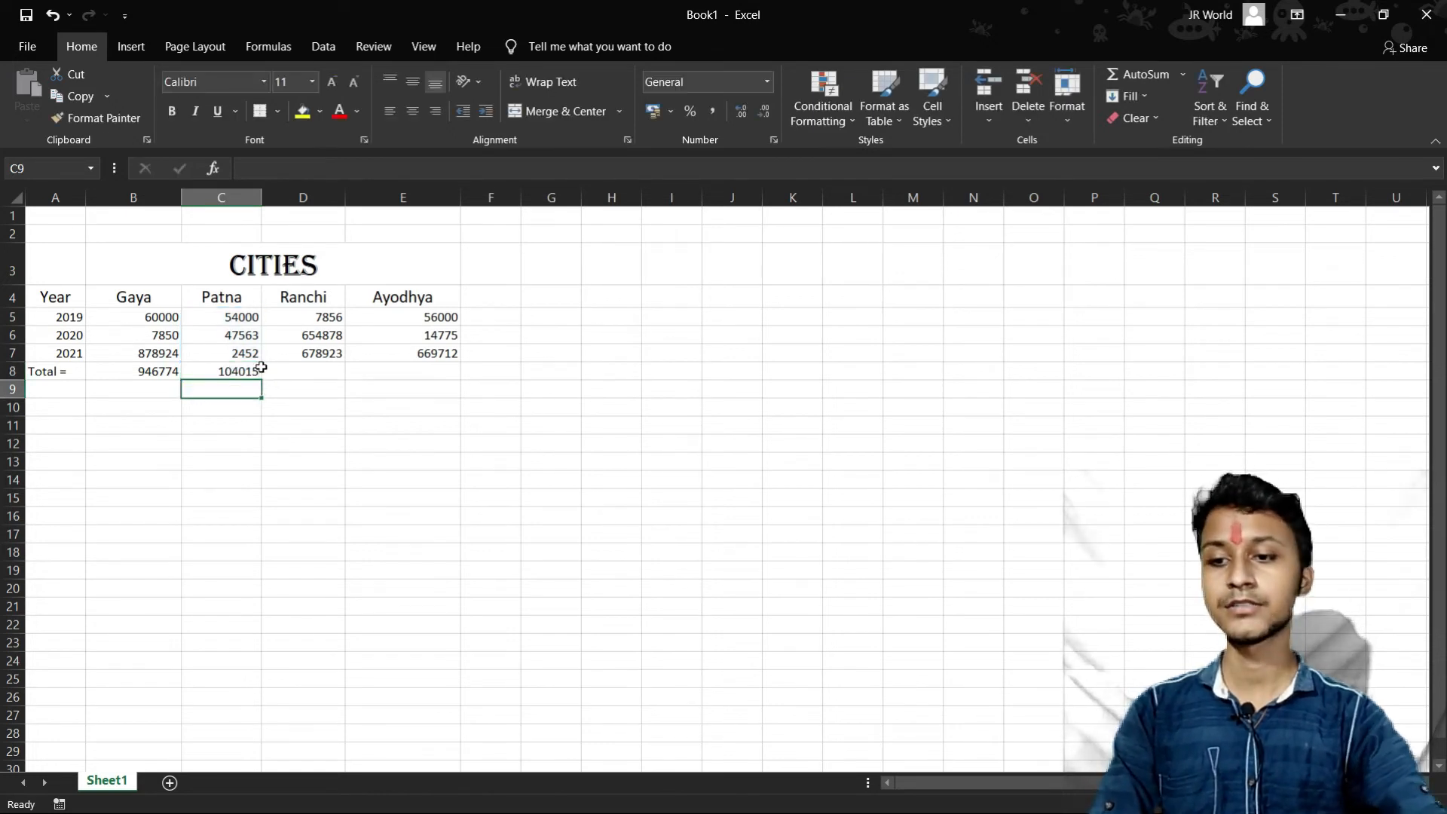
- Total the Ranchi column in cell D8 by summing the range D5:D7 with SUM
left_click(315, 318)
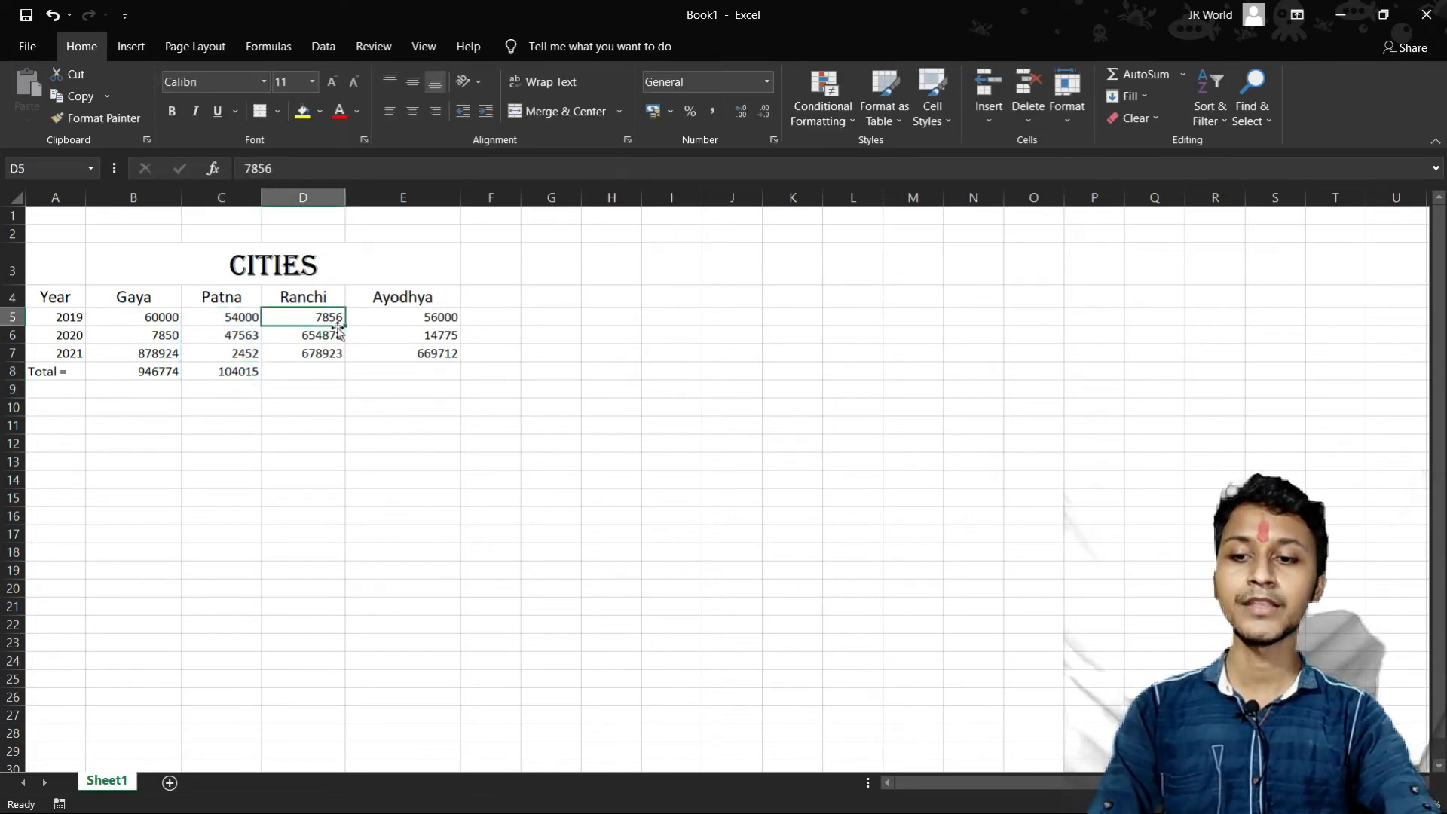
left_click(307, 374)
type("=")
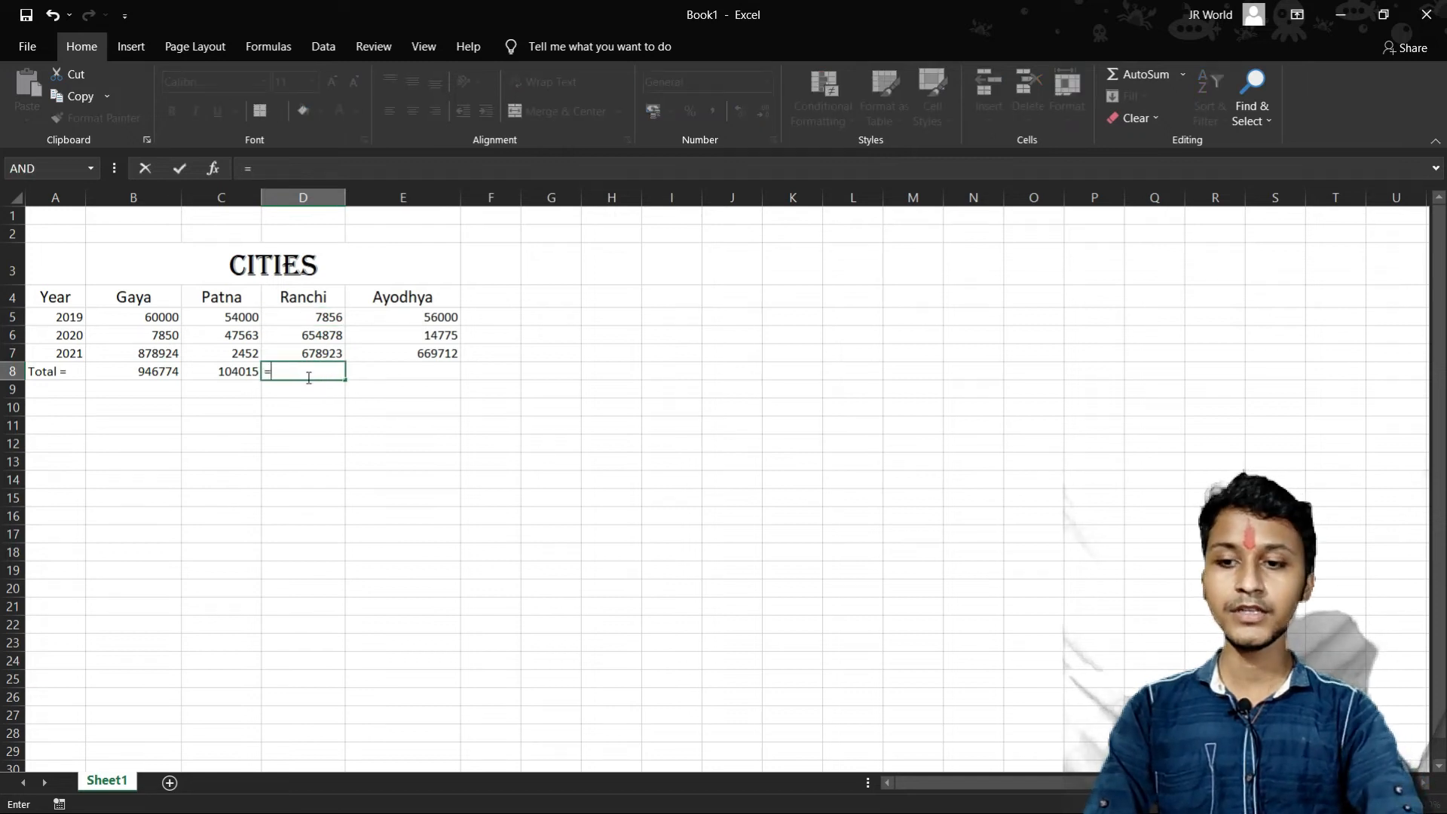
type("SUM")
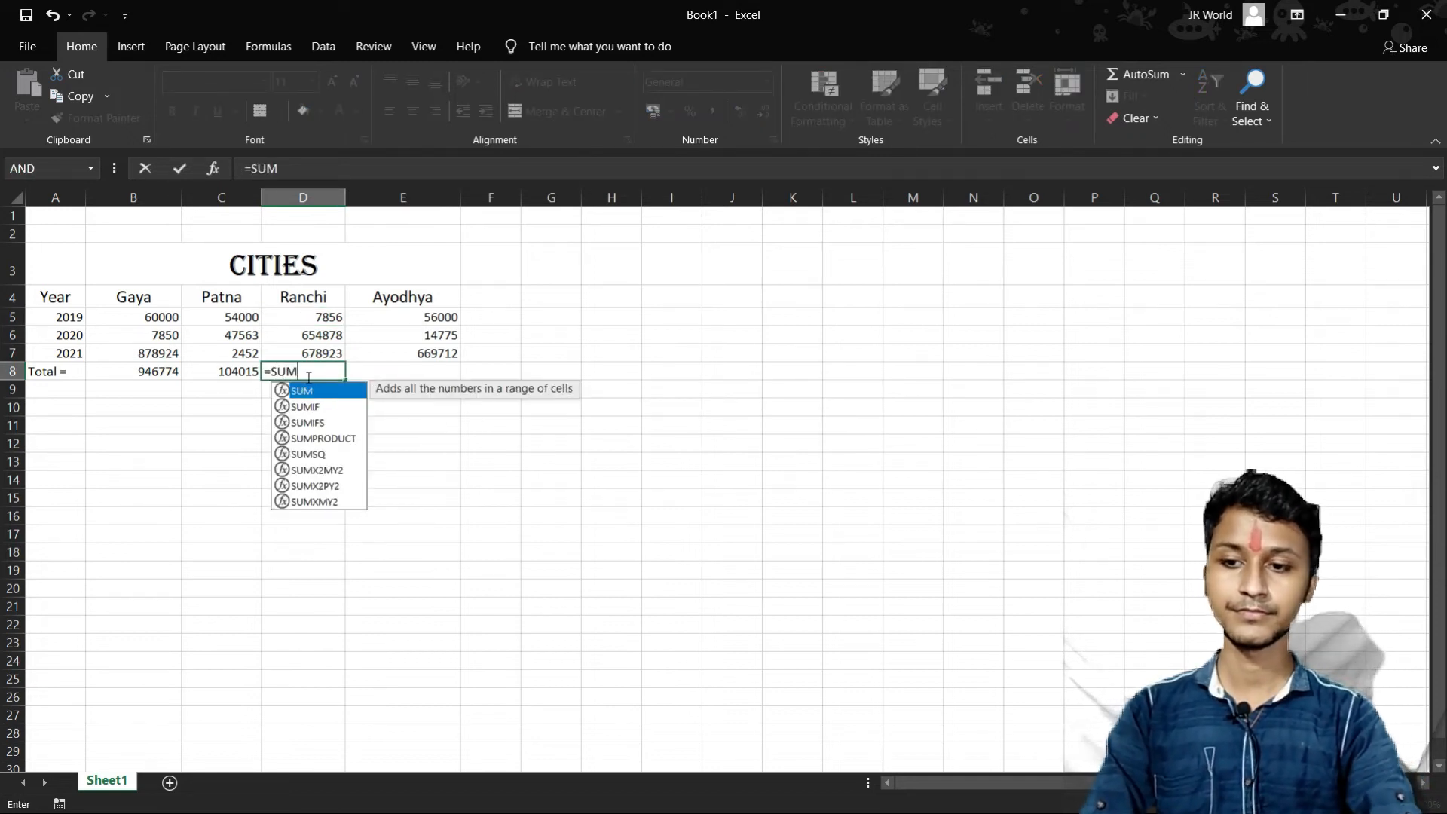
type("(")
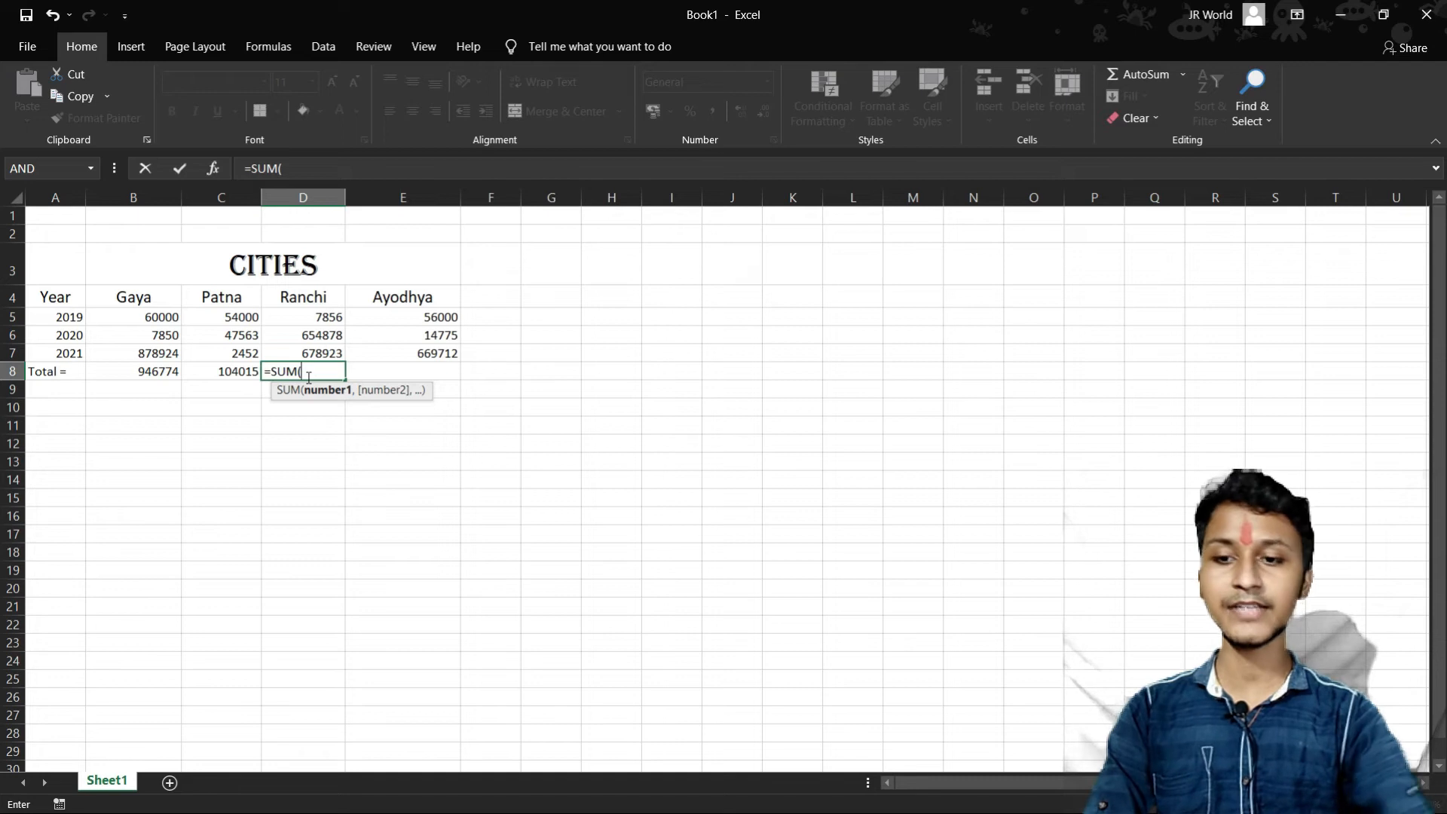
left_click(335, 320)
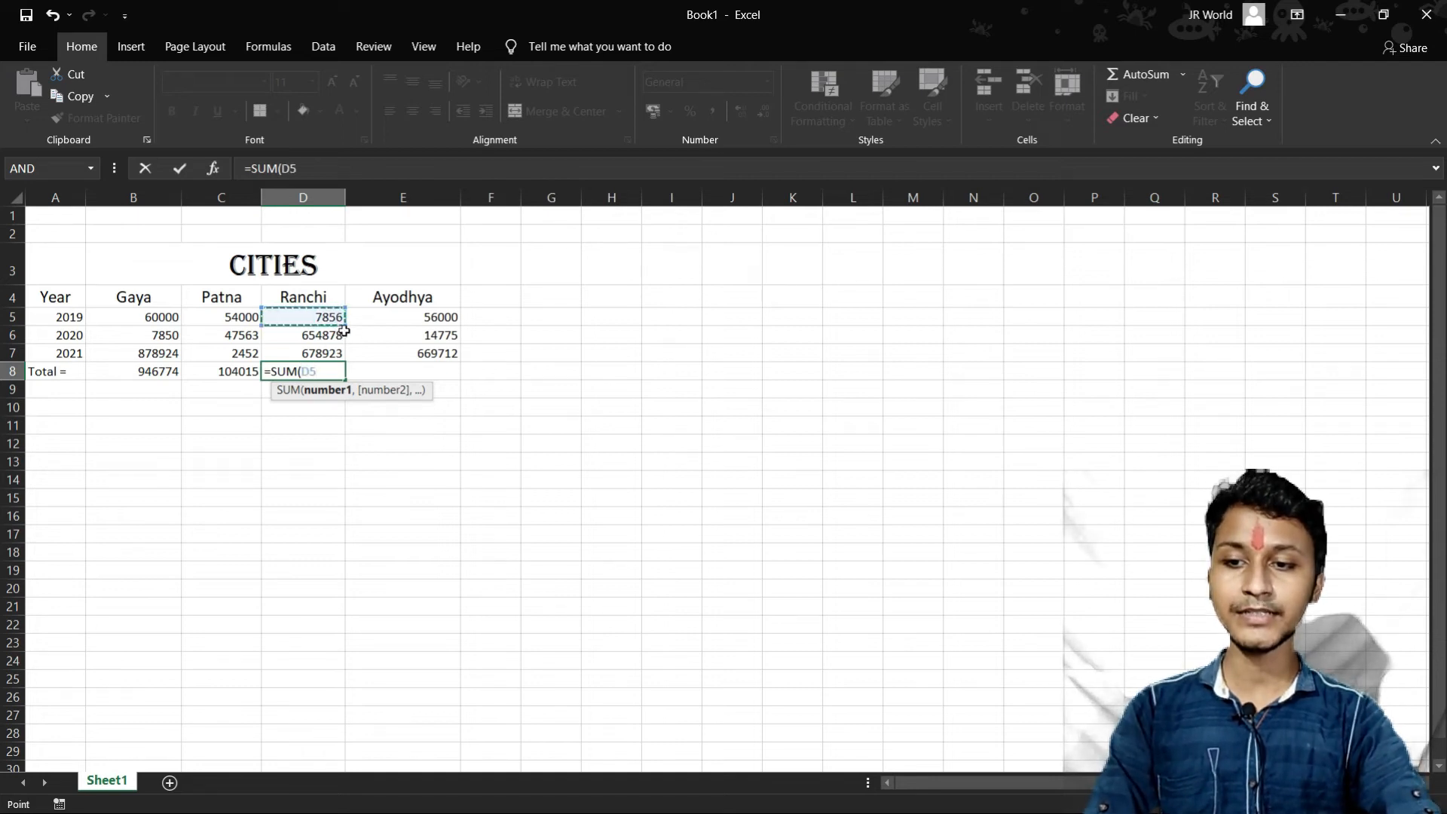
left_click_drag(341, 321, 340, 354)
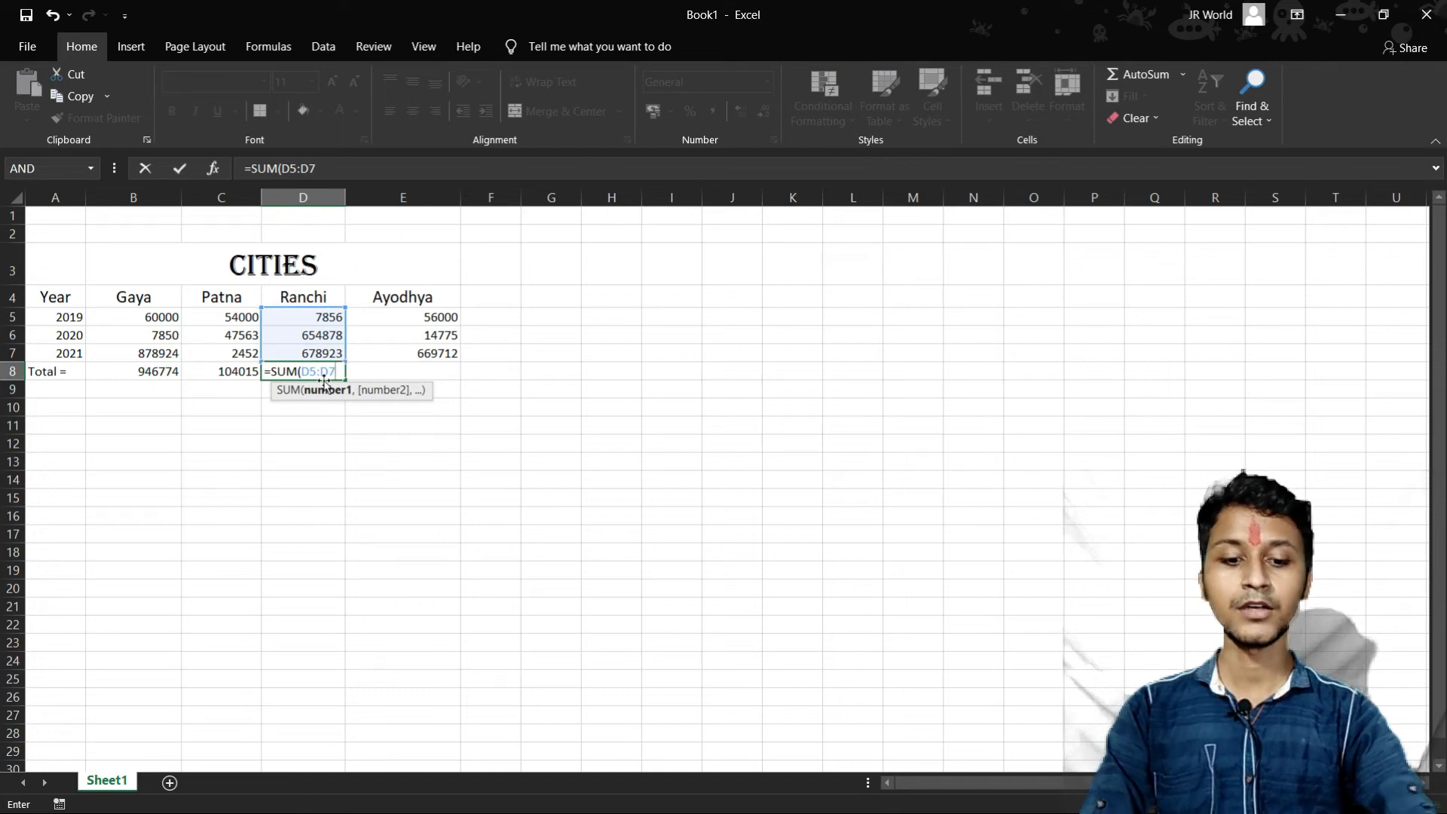
key("Return")
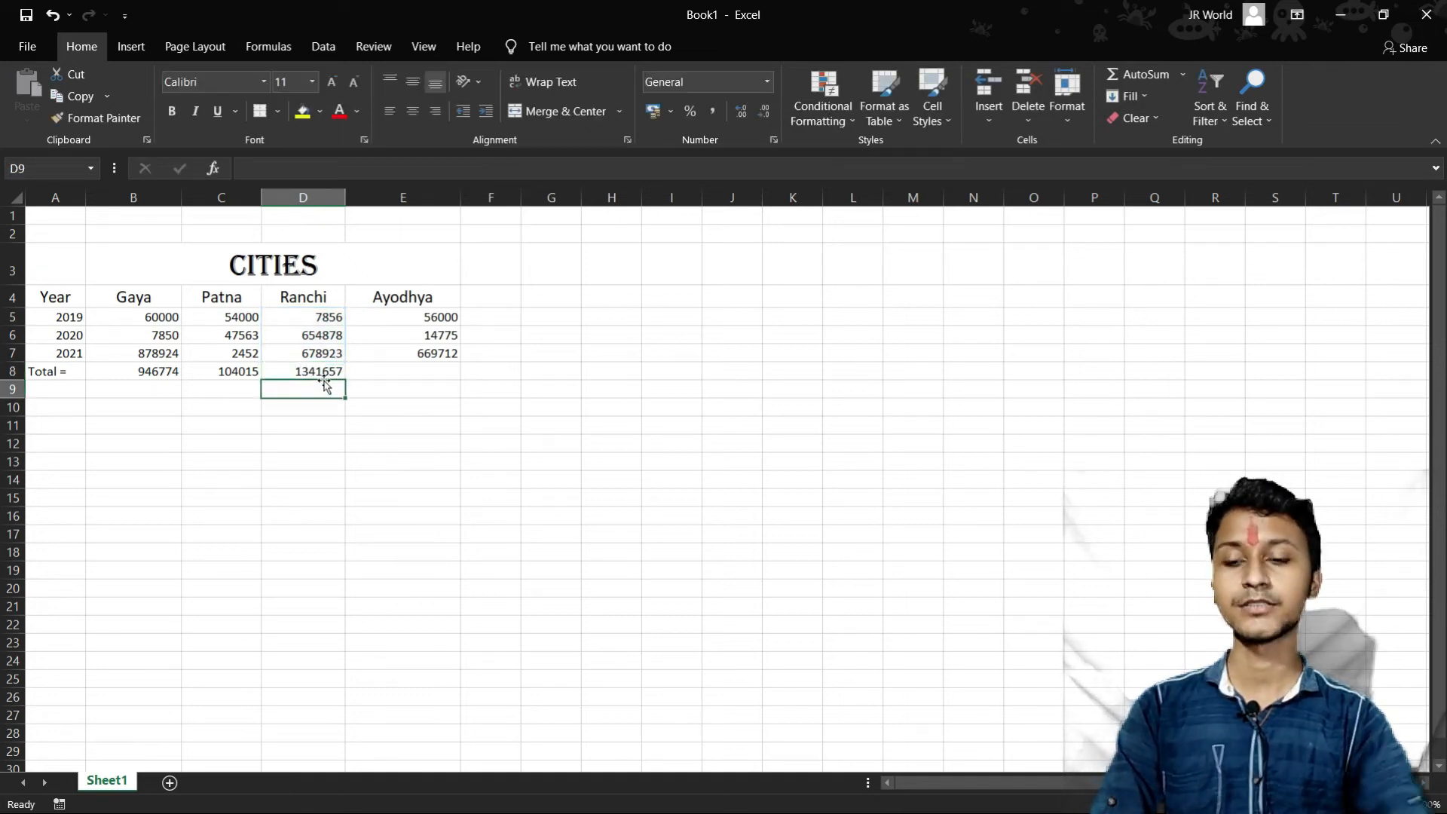
- Total the Ayodhya column in cell E8 with the formula =SUM(E5:E7)
left_click(443, 320)
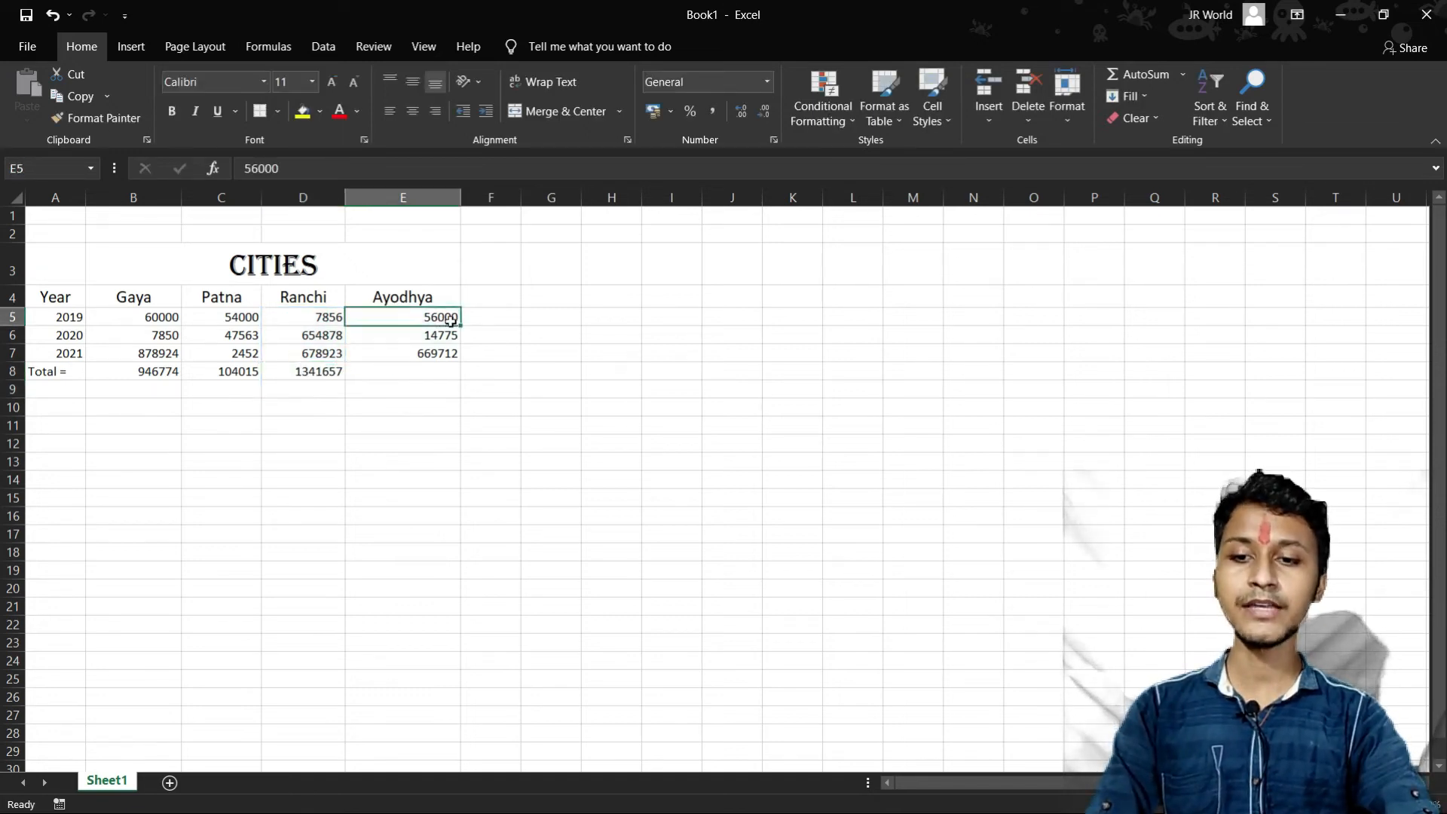
left_click(399, 385)
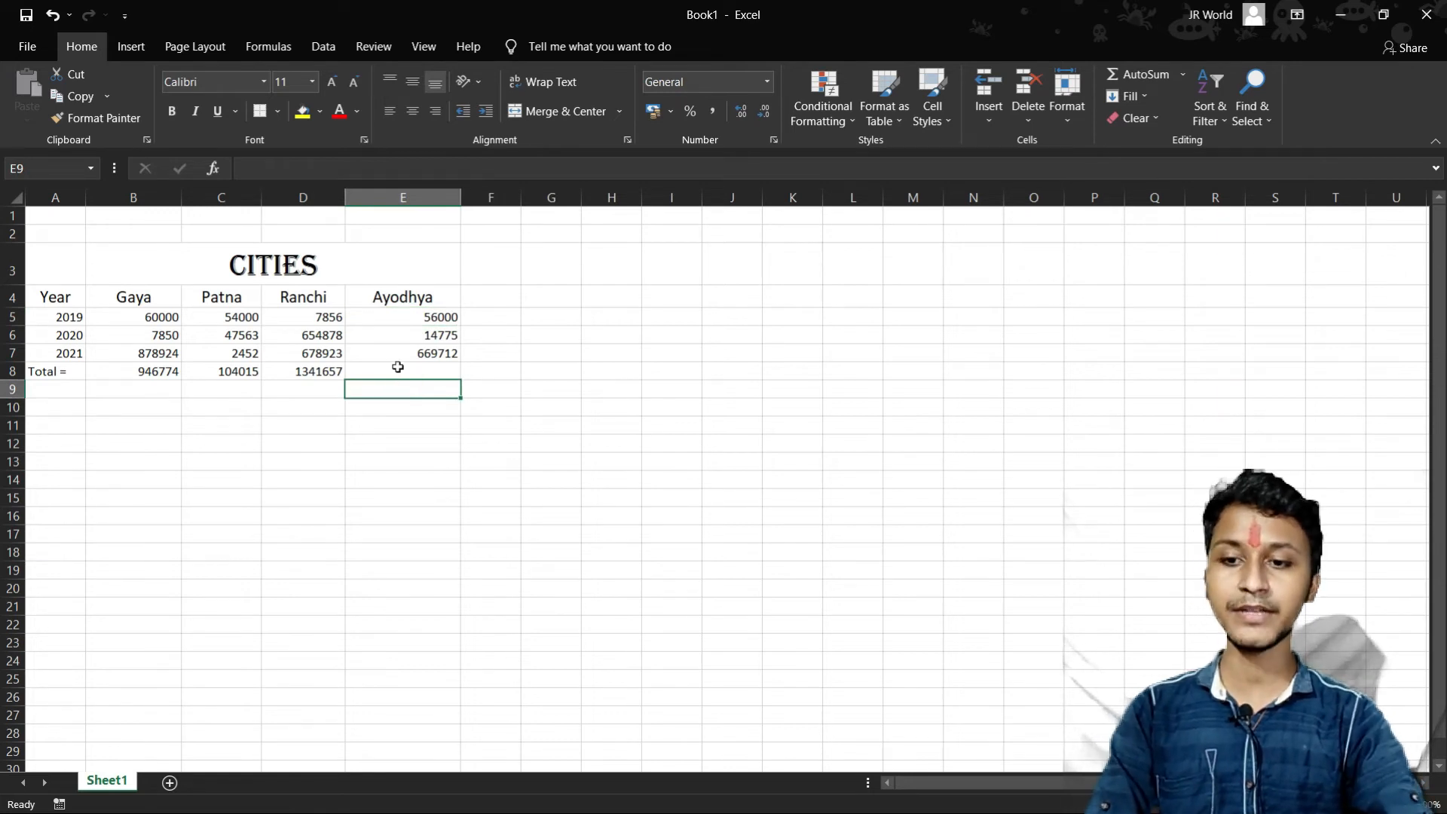
left_click(399, 366)
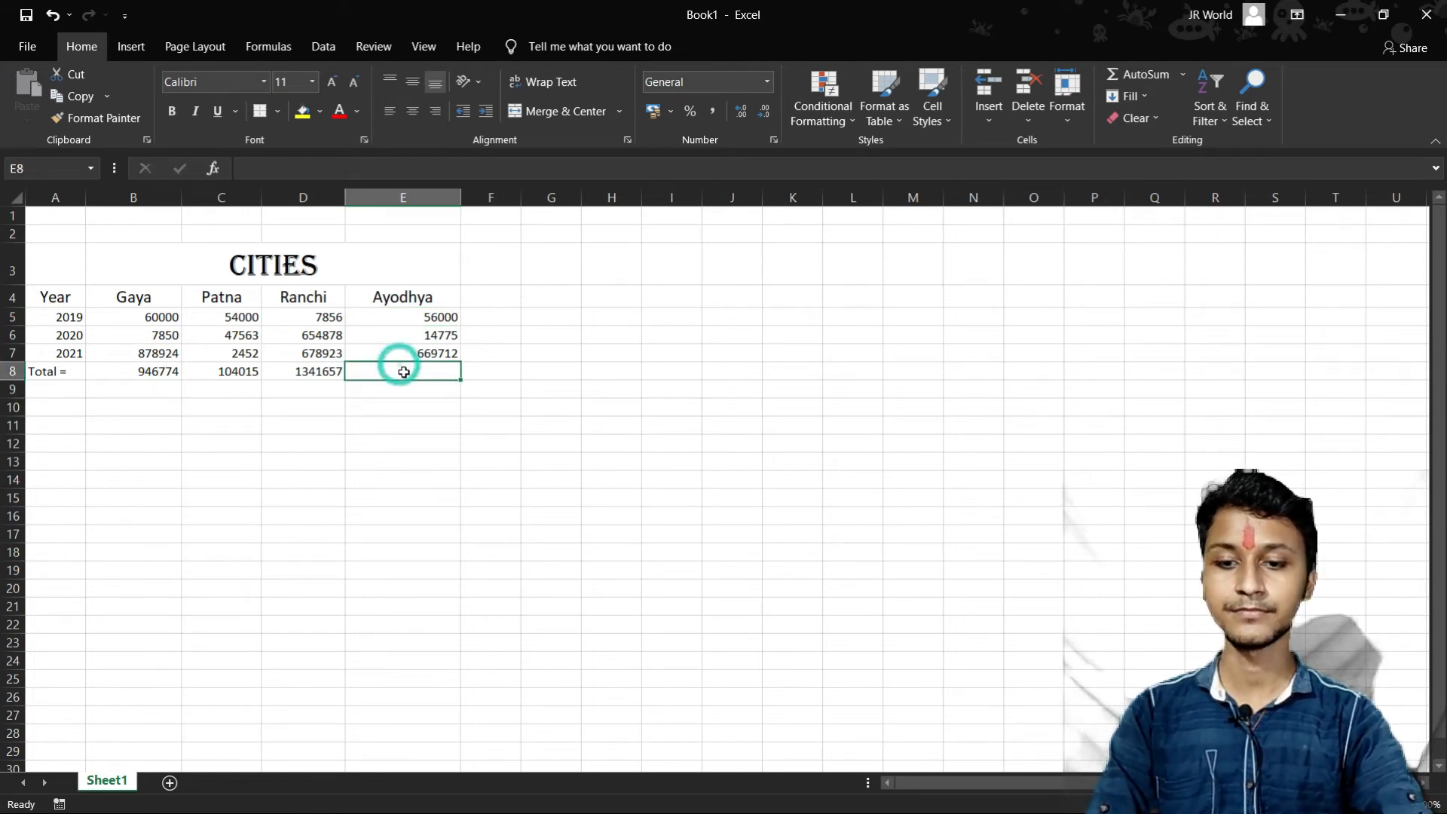
type("=SUM(")
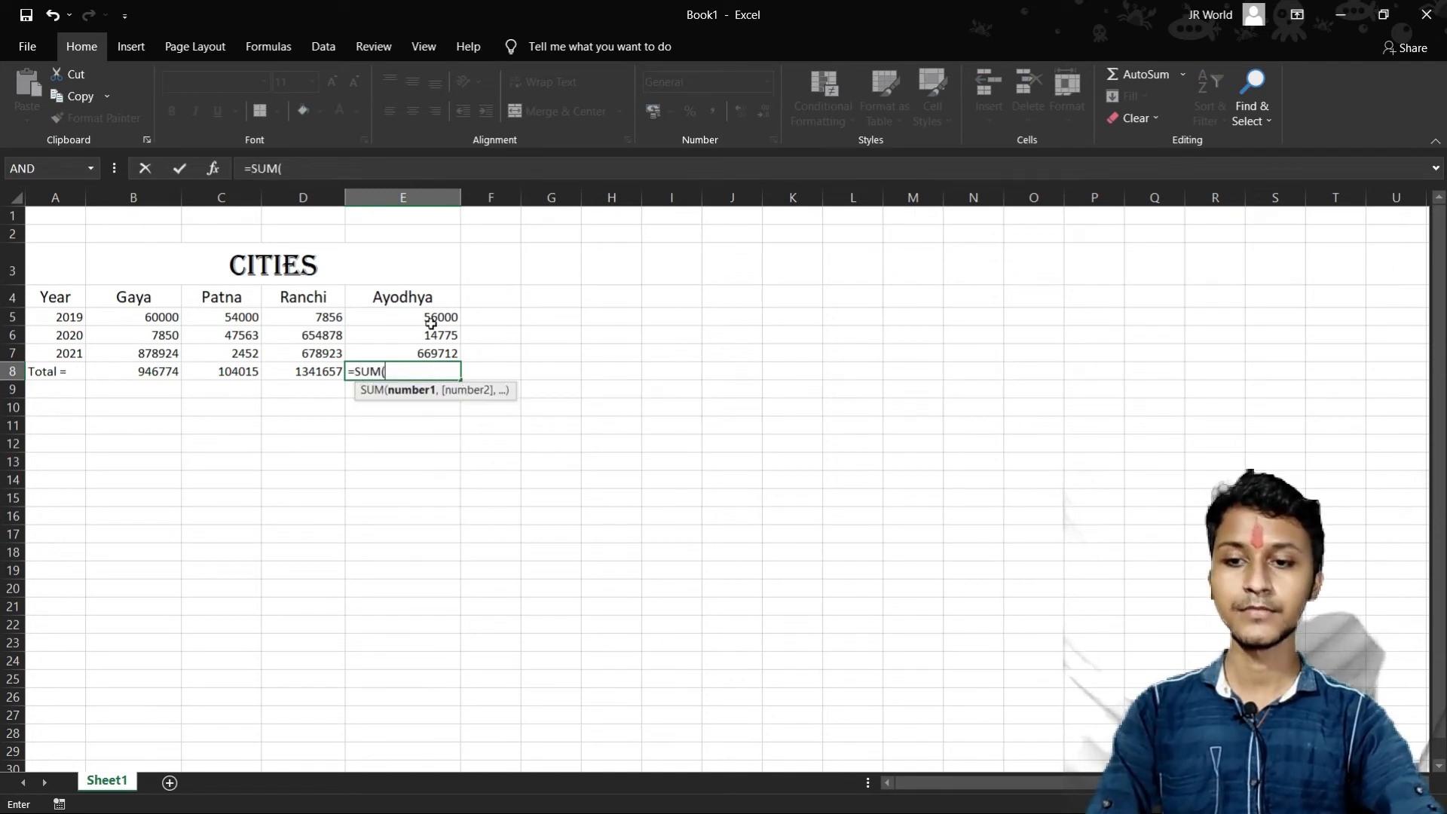
left_click_drag(432, 322, 442, 356)
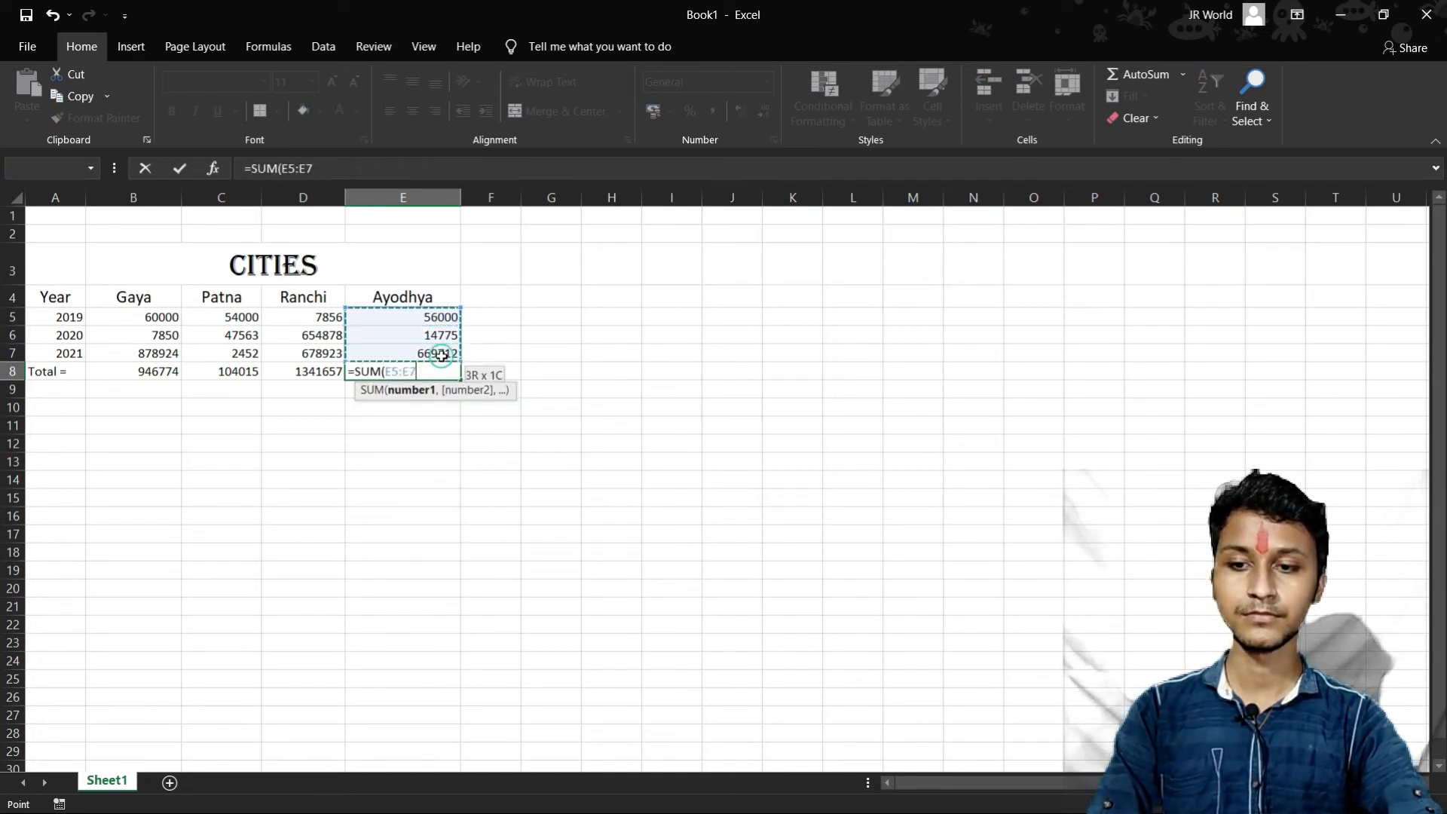
type(")")
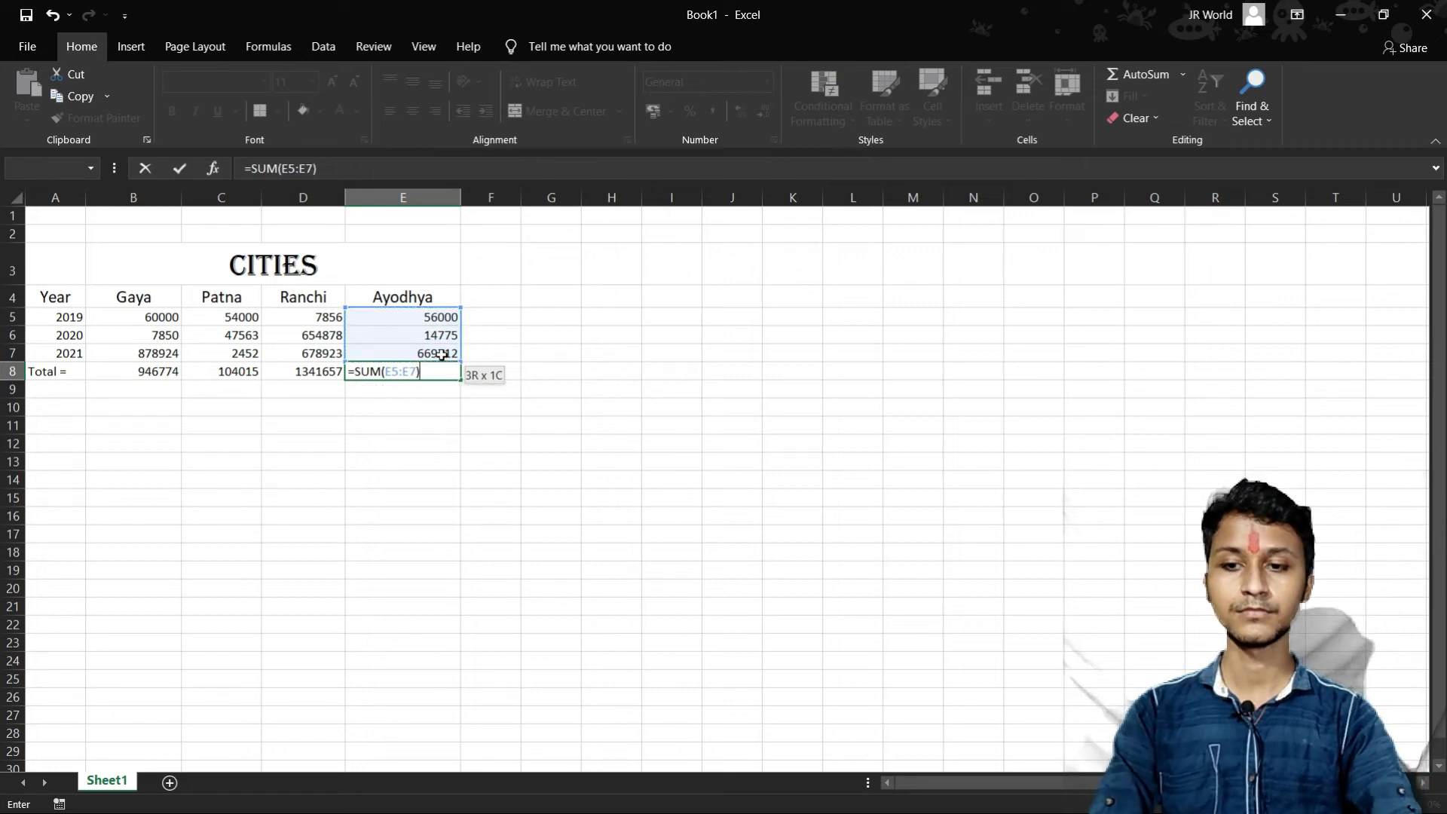
key("Return")
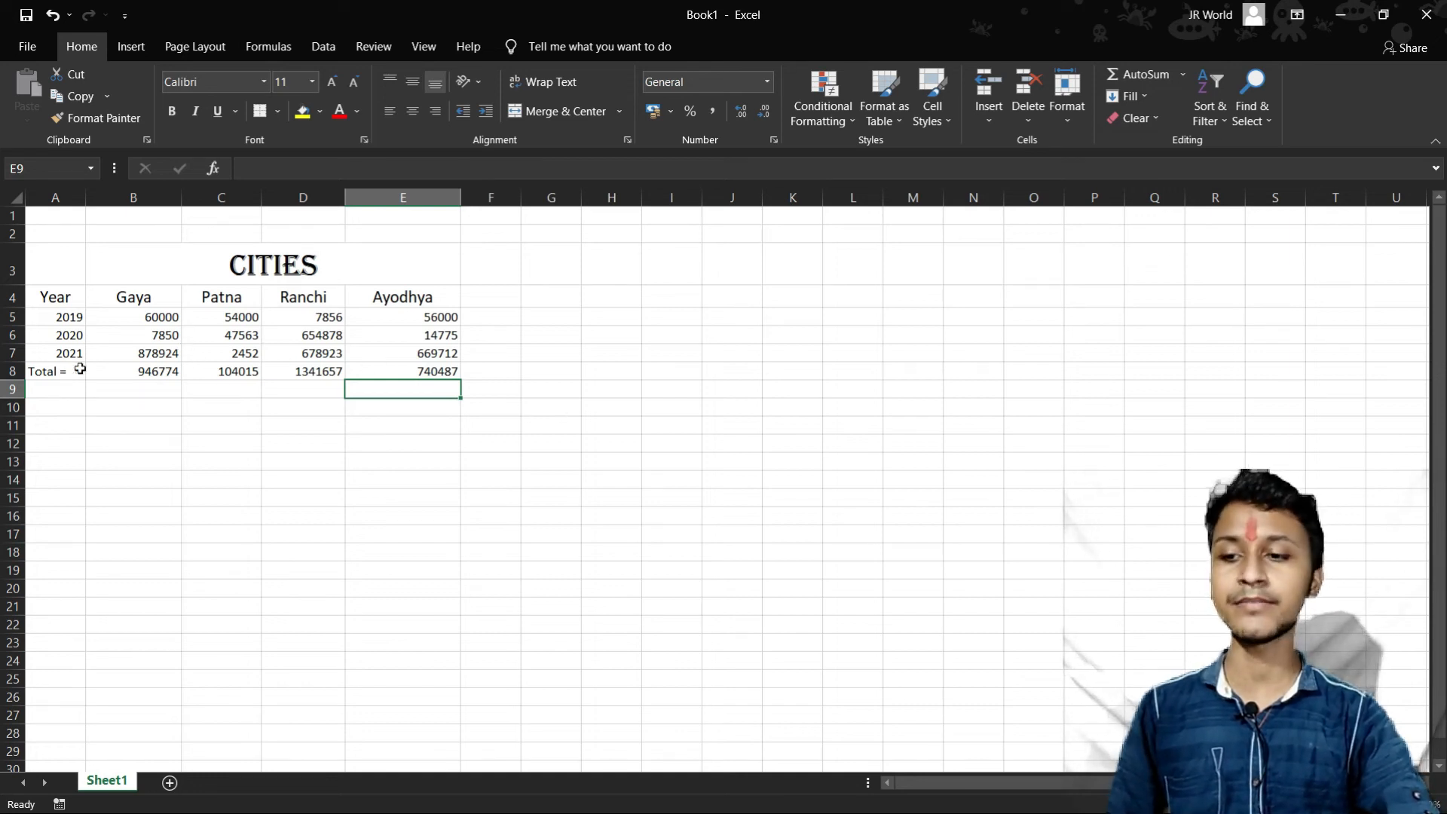
- Make the whole Total row 8 bold and increase its font size to 12
left_click(13, 371)
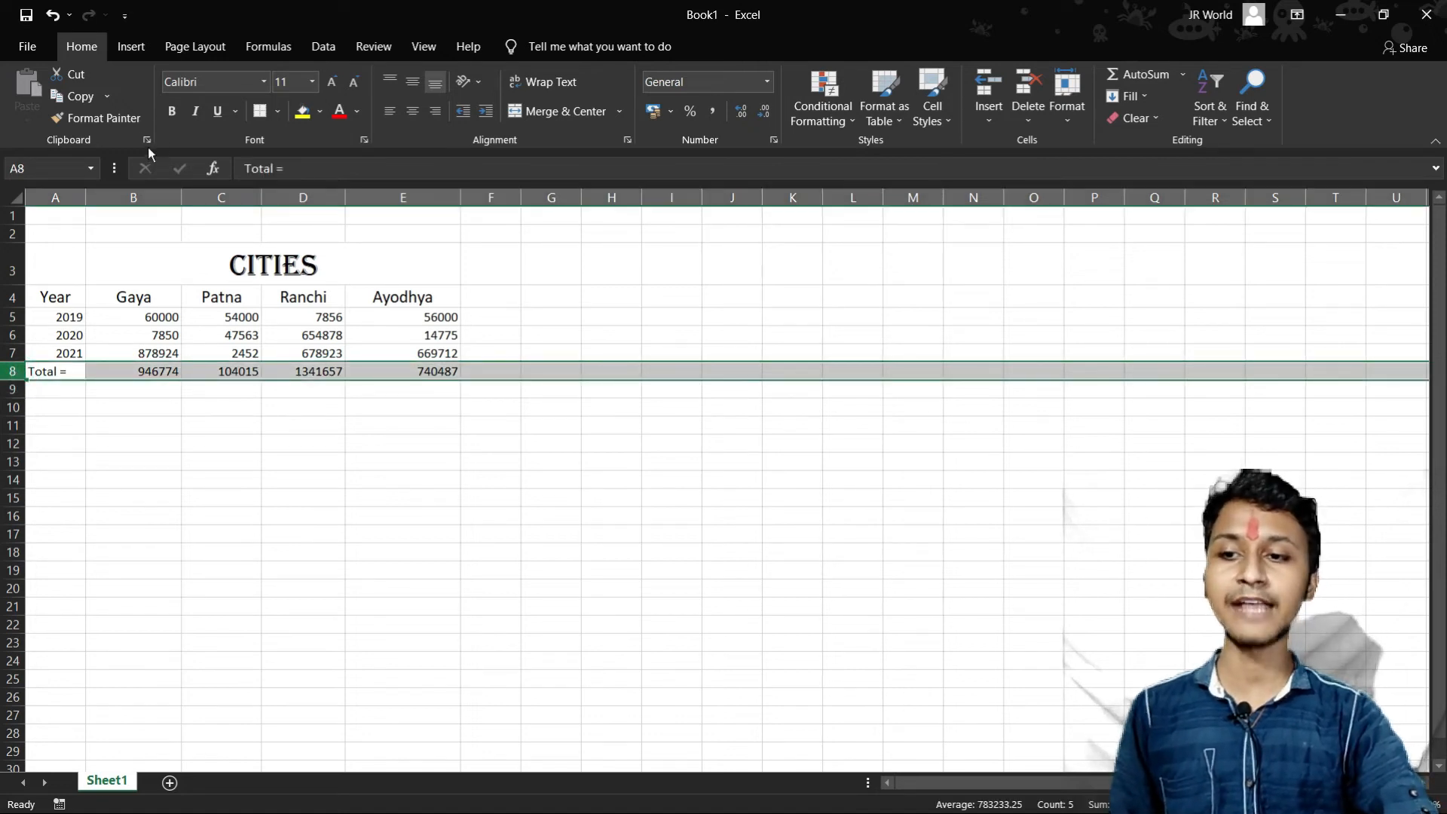
left_click(172, 113)
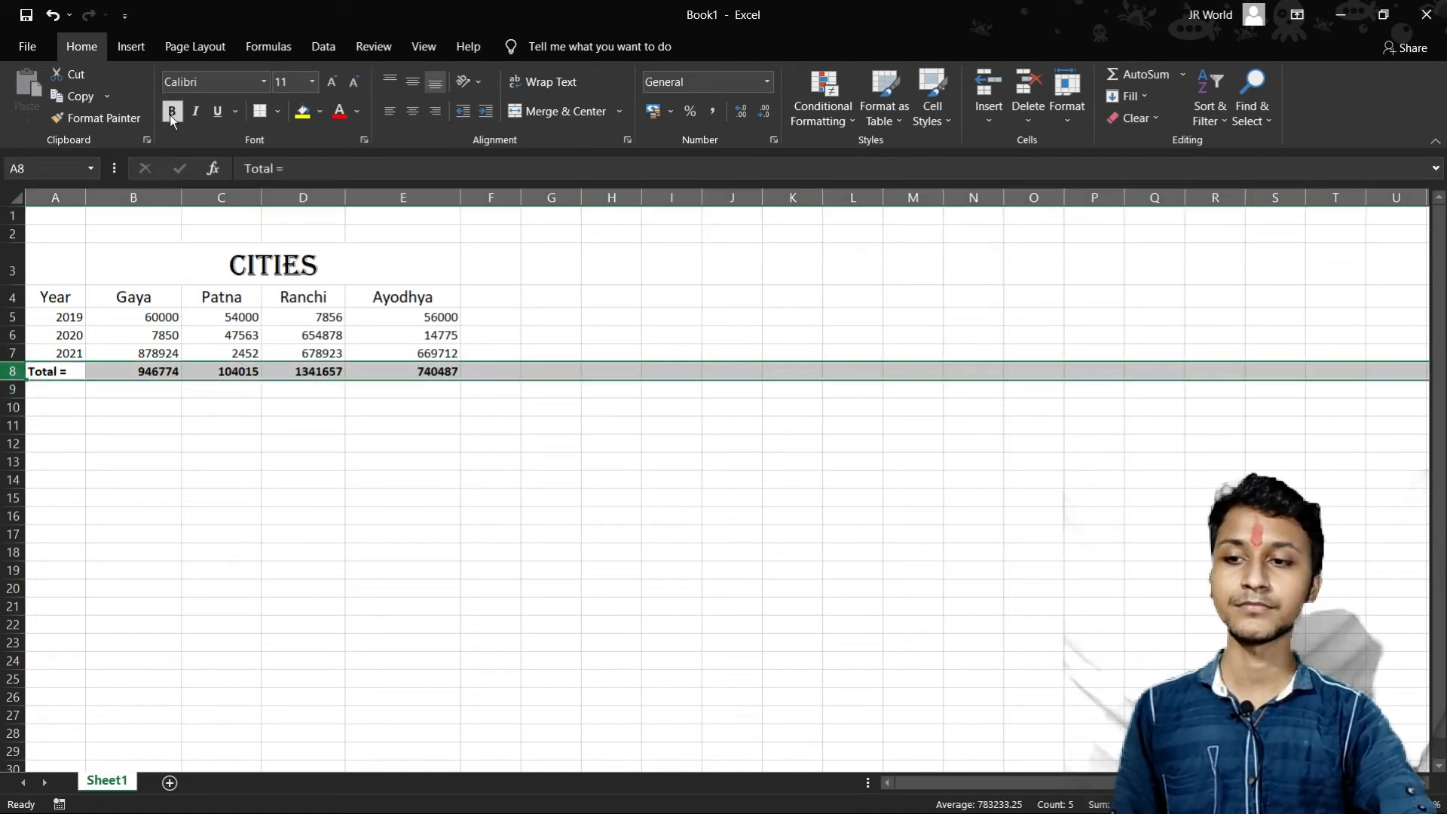
left_click(331, 81)
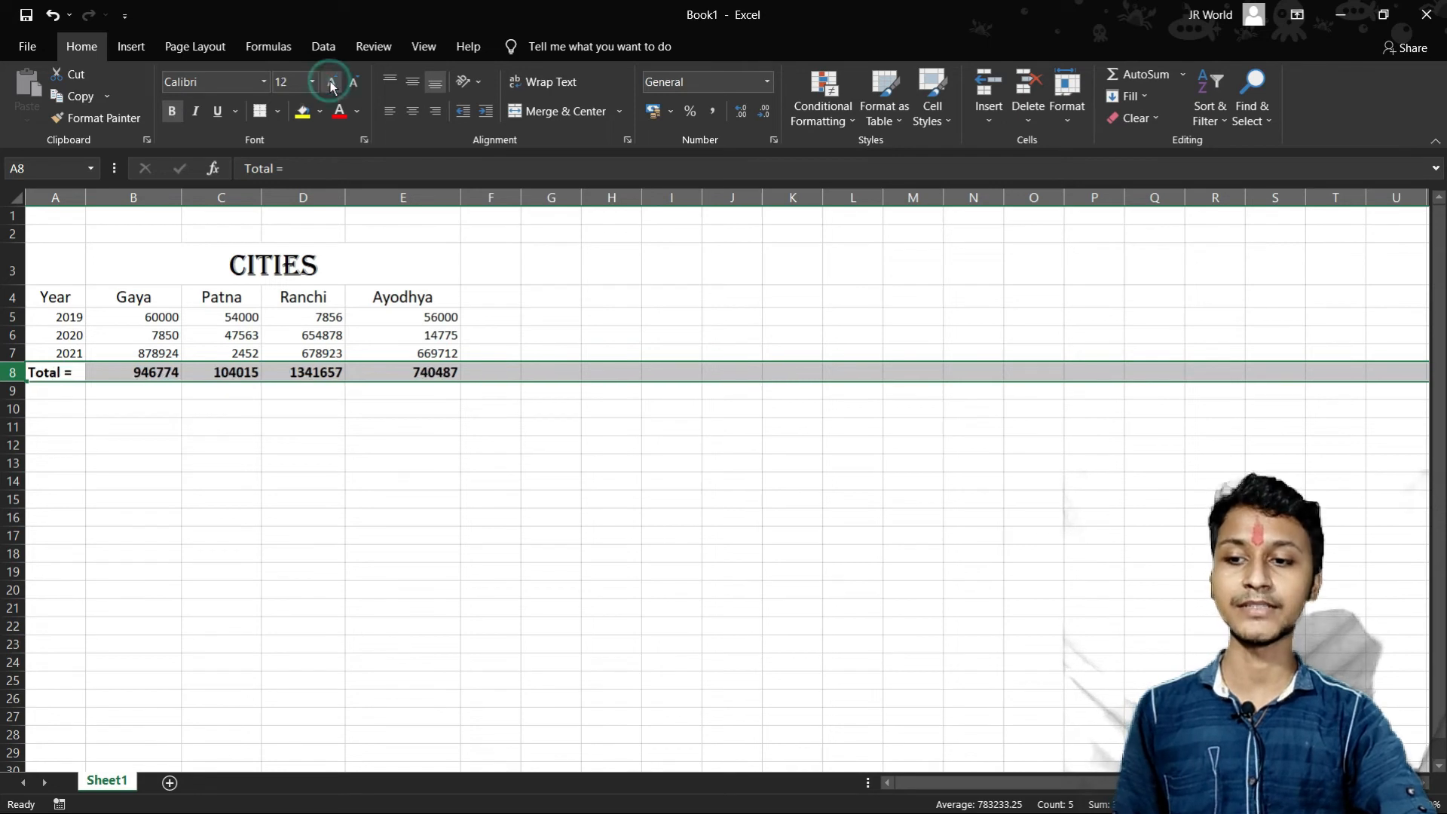
left_click(571, 311)
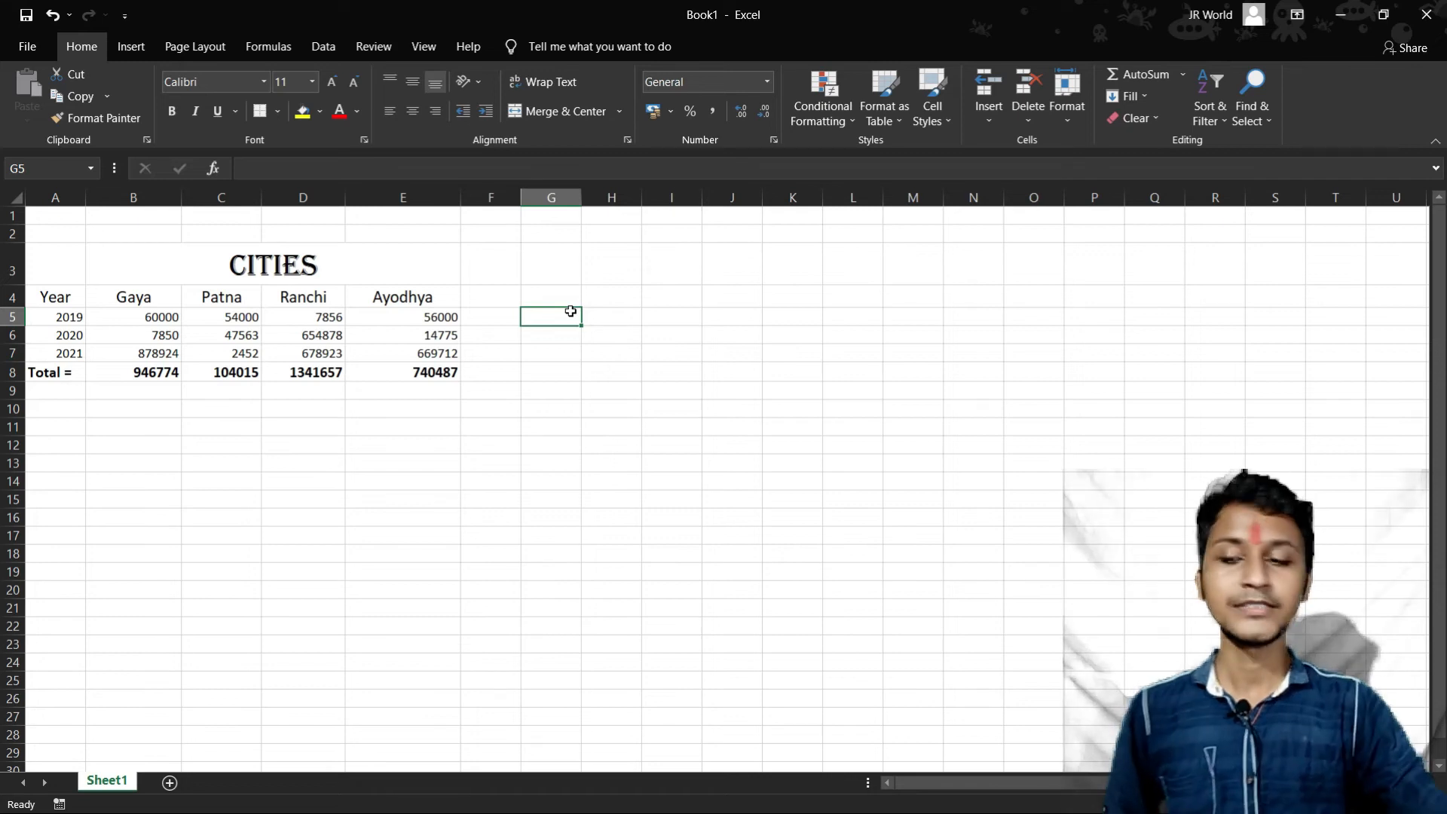
- Insert a clustered column chart of the yearly figures for the four cities in the table A4:E8
left_click_drag(42, 296, 460, 376)
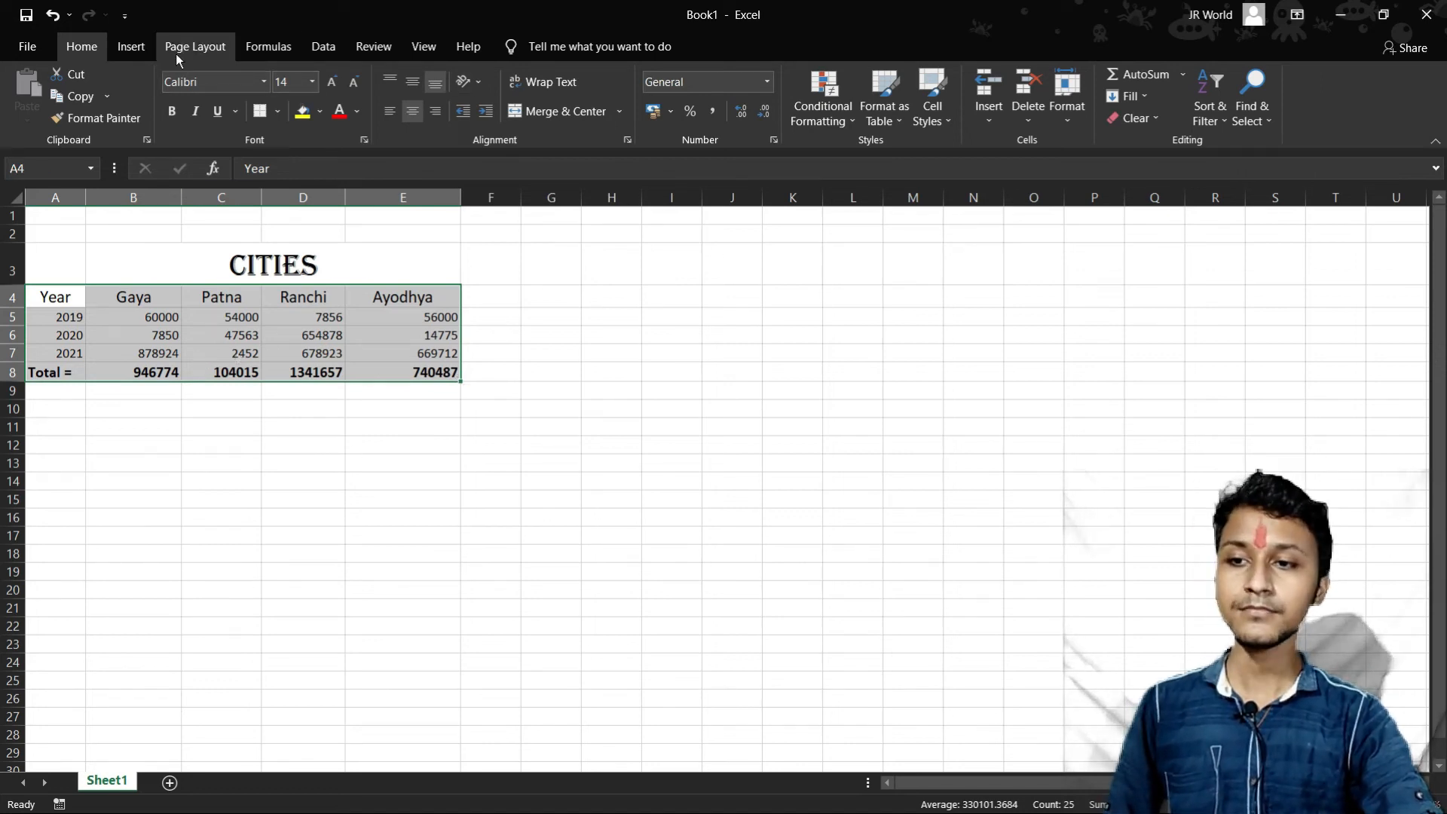
left_click(133, 52)
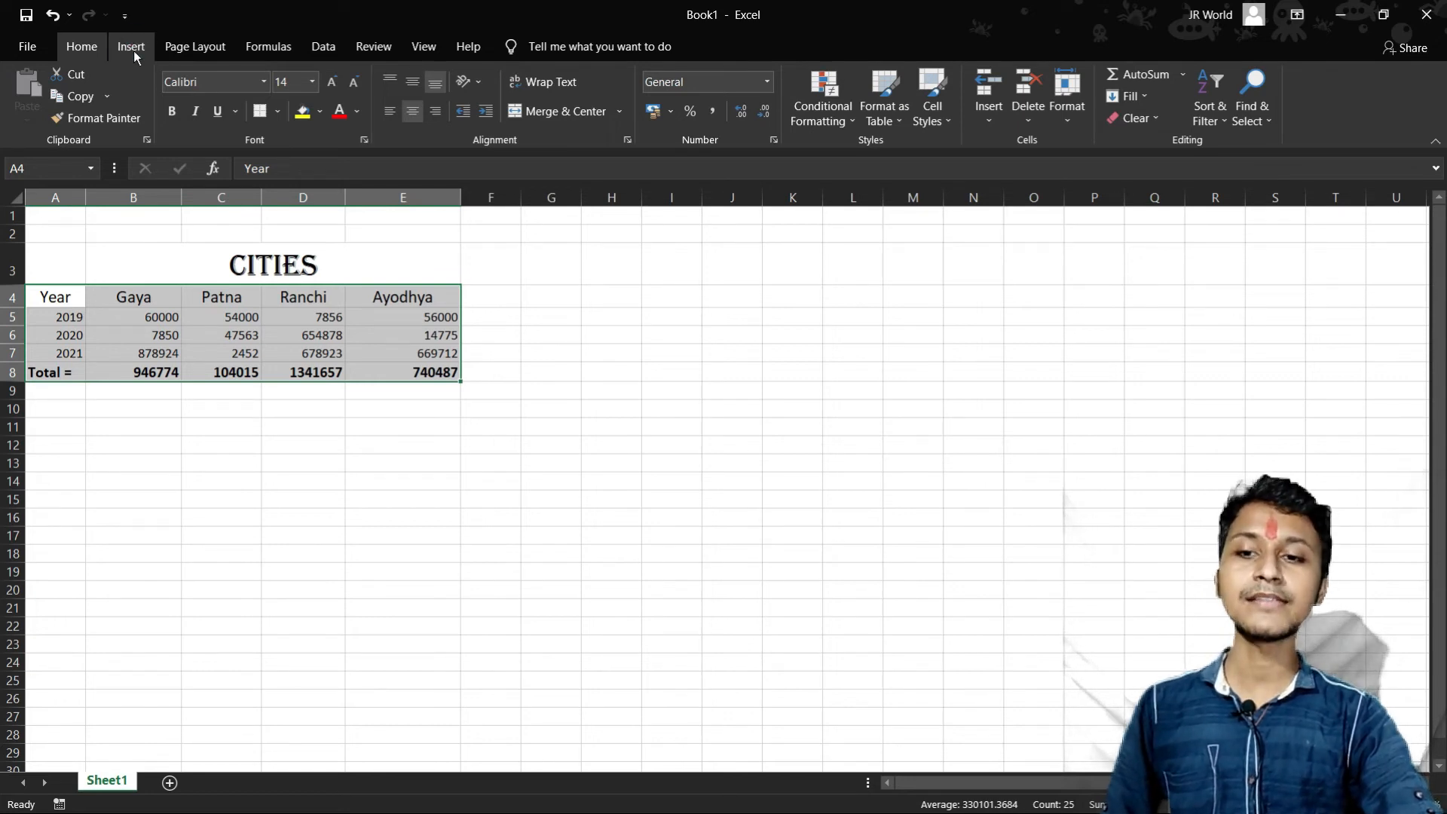
left_click(133, 51)
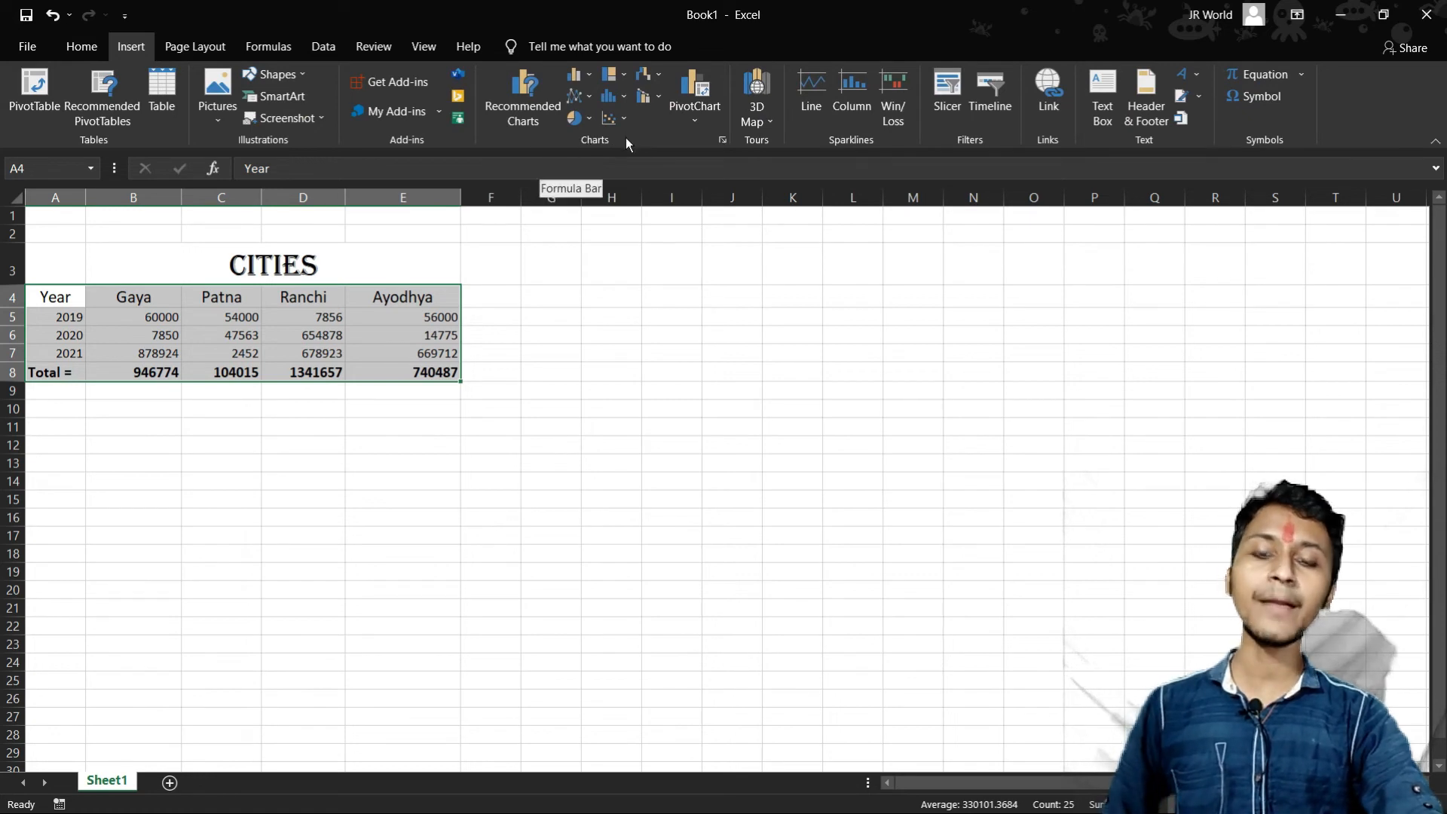
left_click(589, 79)
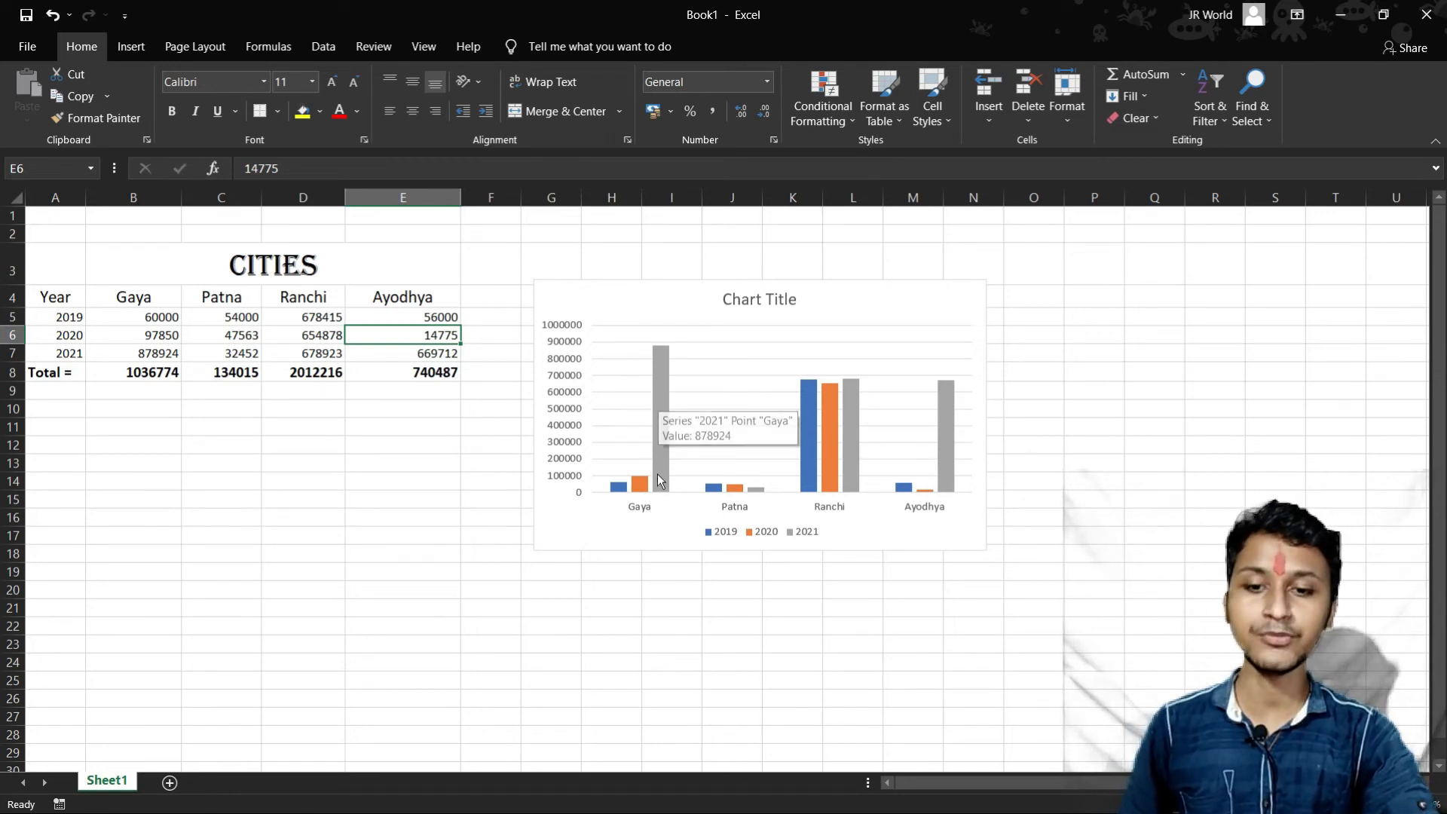
- Examine the yearly values behind the Gaya, Ranchi and Ayodhya bars in the column chart
mouse_move(634, 487)
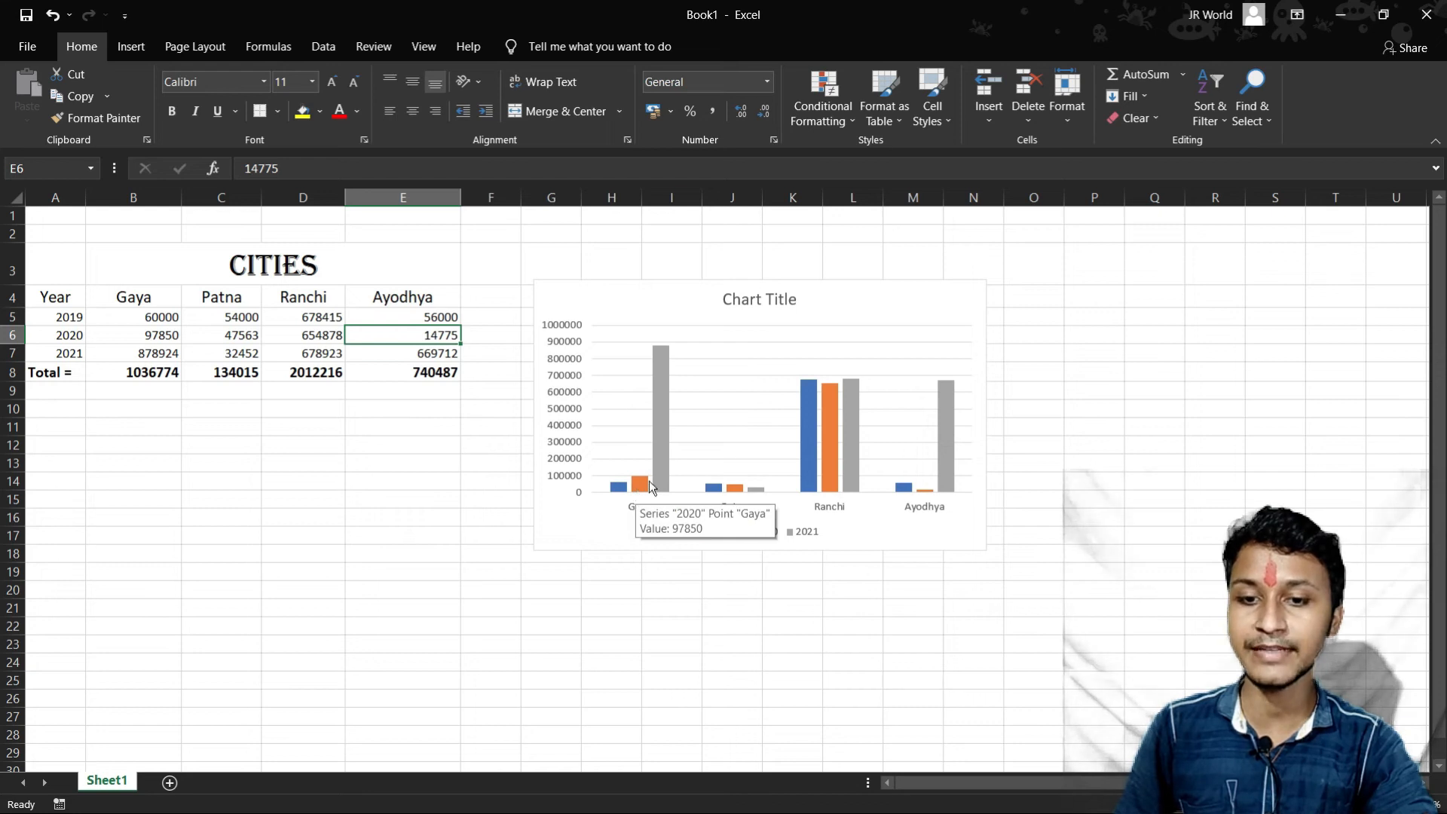
mouse_move(656, 351)
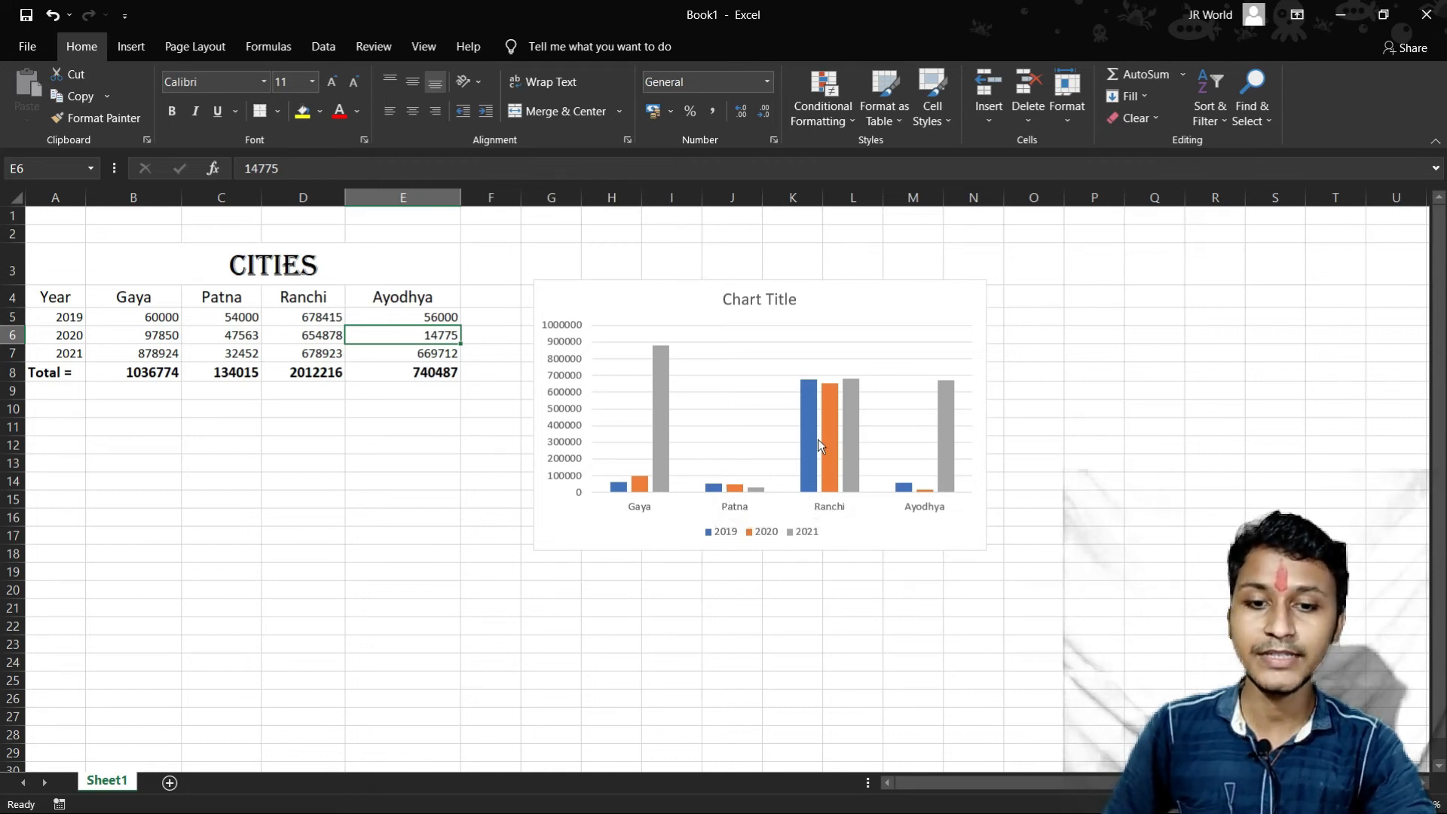
mouse_move(809, 447)
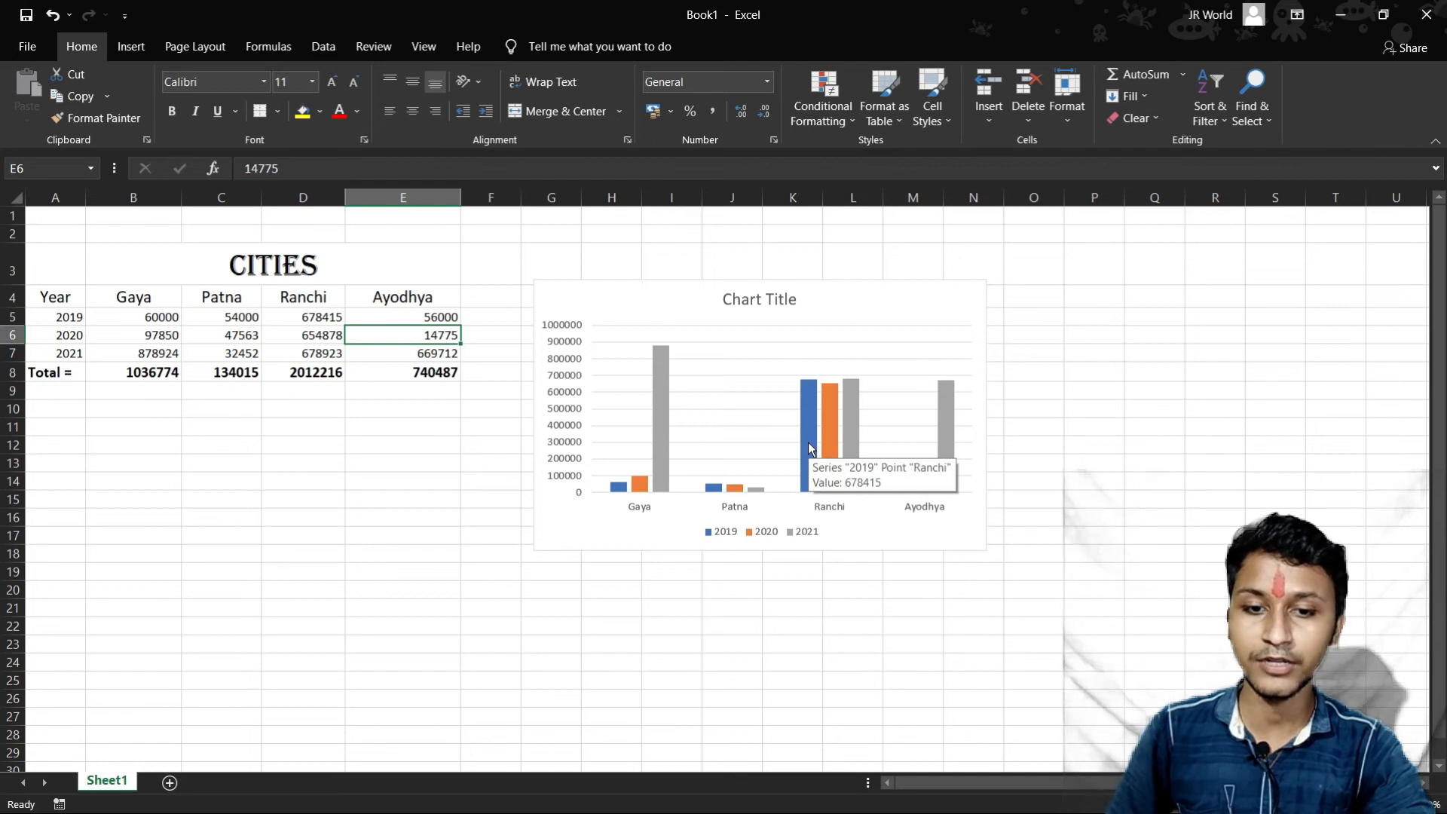
mouse_move(857, 467)
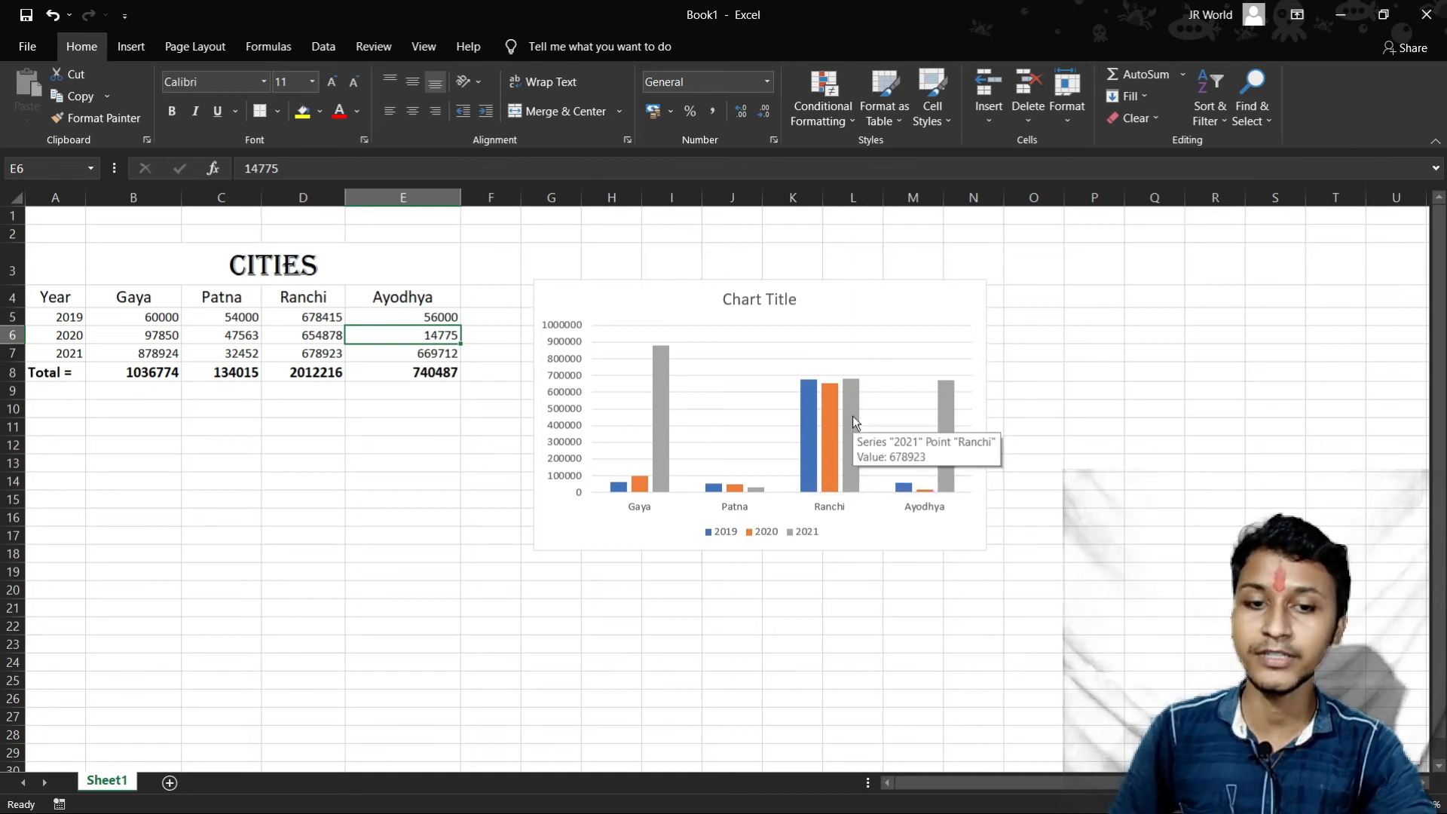
mouse_move(898, 488)
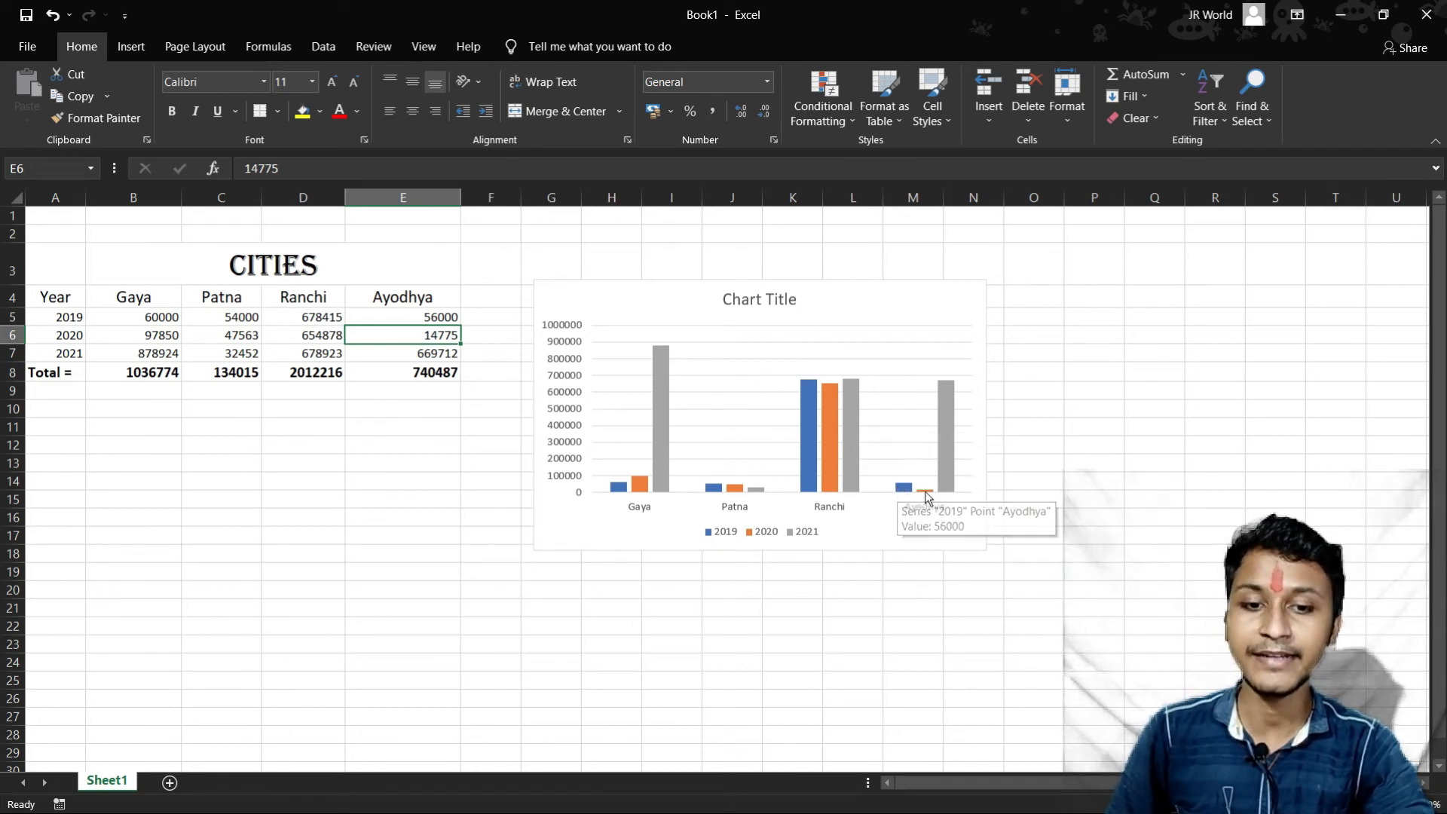
mouse_move(949, 435)
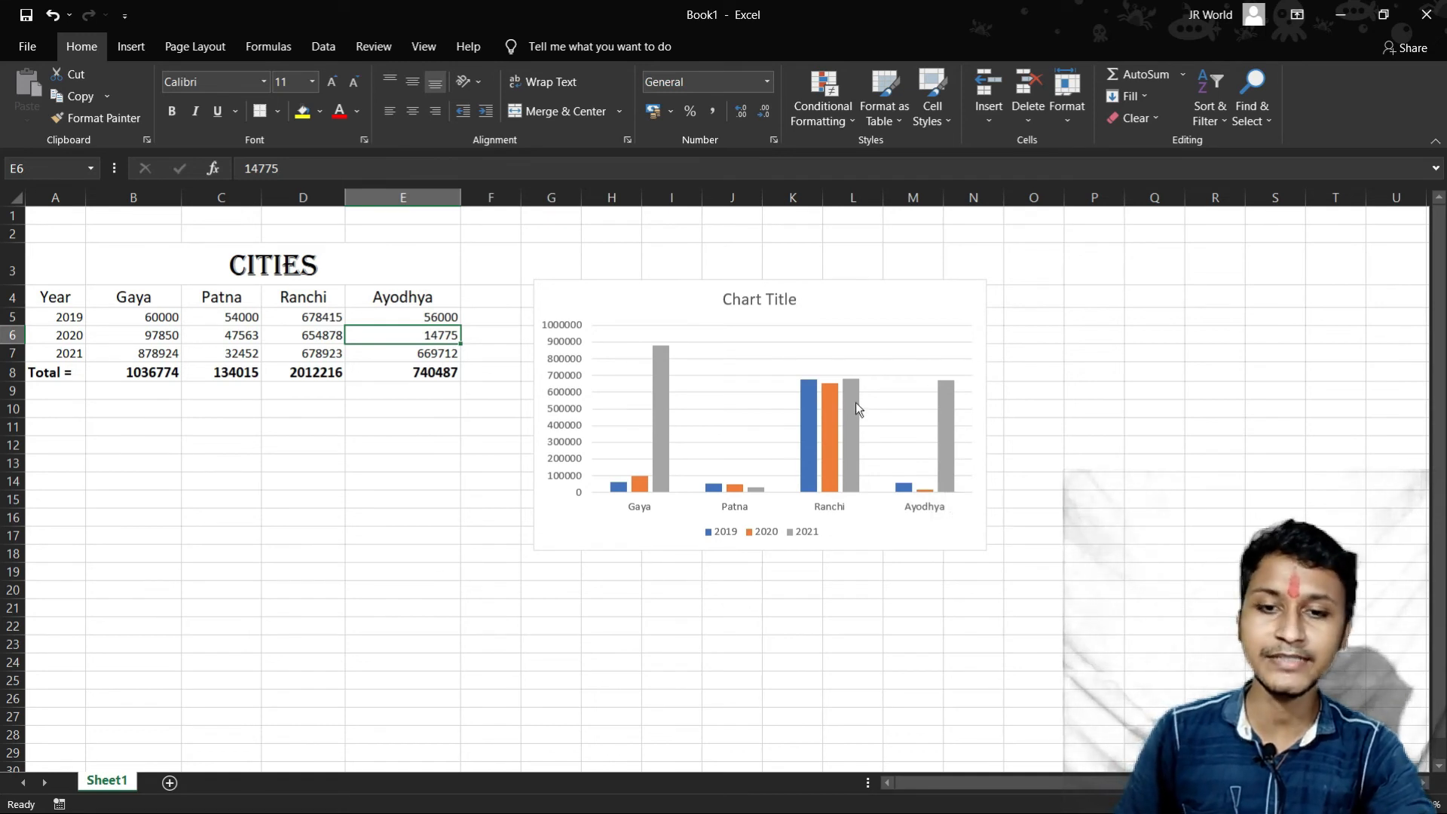
mouse_move(850, 405)
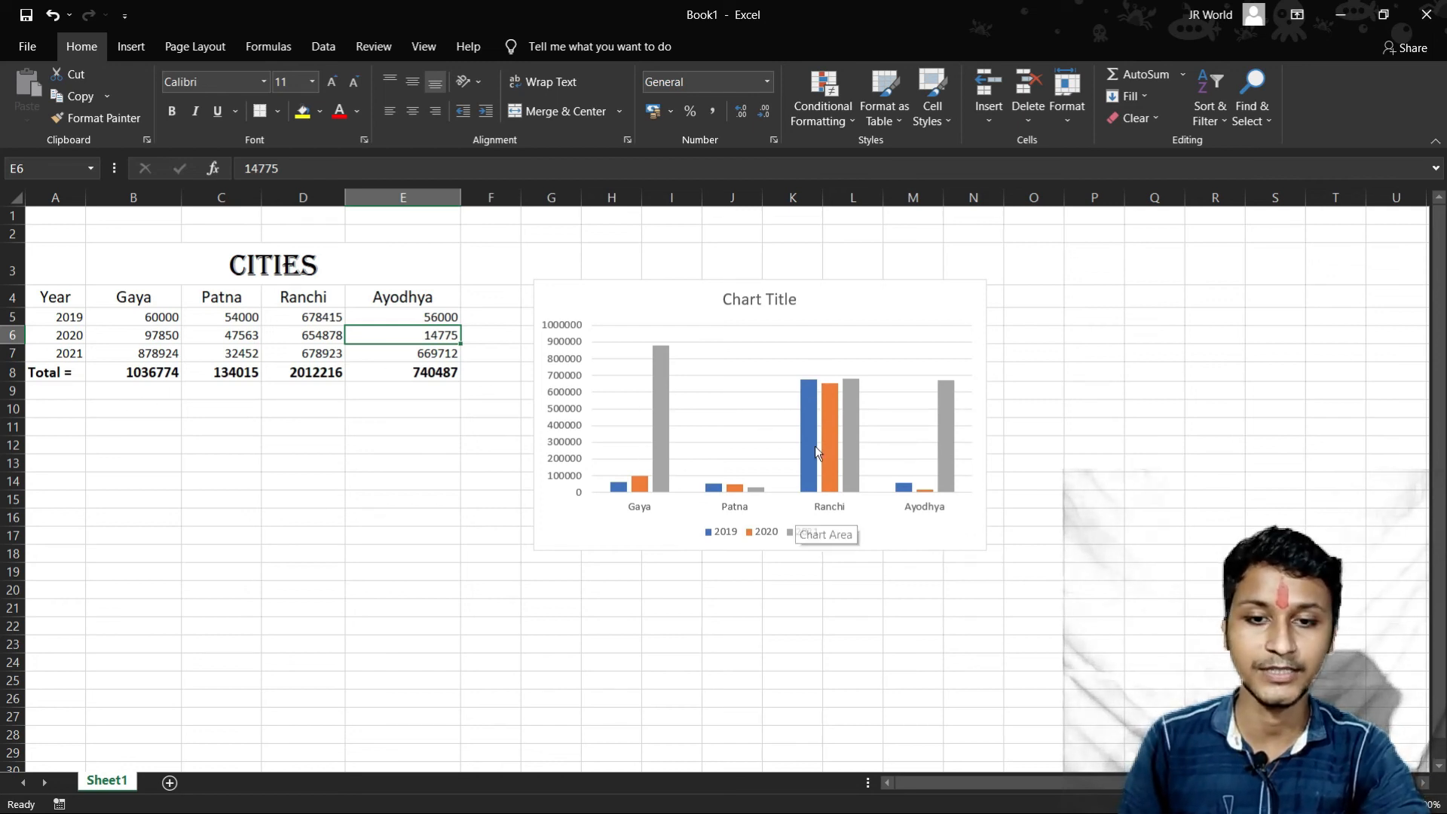
- Replace the column chart's title with "Cities Population"
left_click(769, 298)
left_click(773, 298)
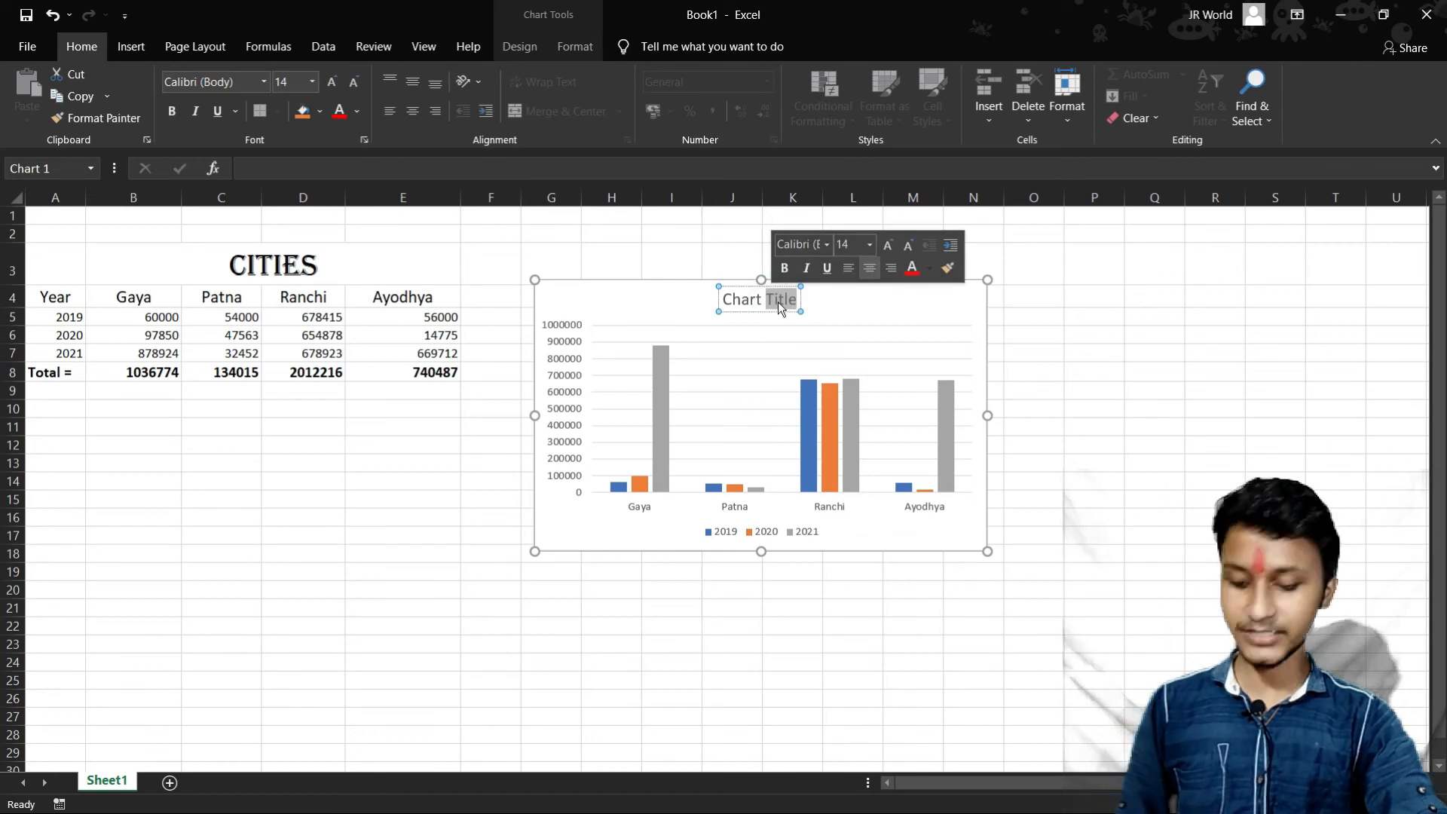
key("ctrl+a")
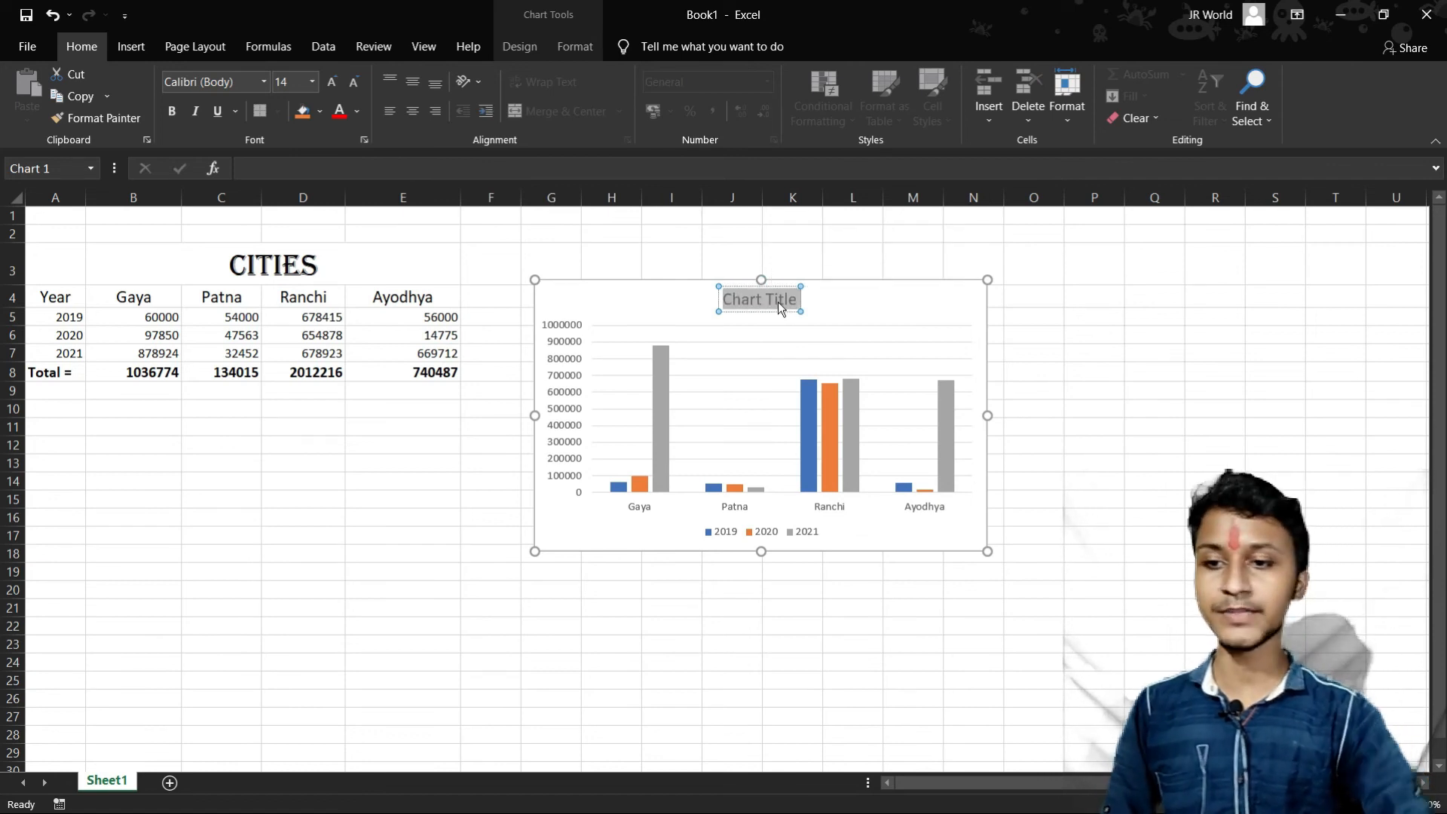
type("Cit")
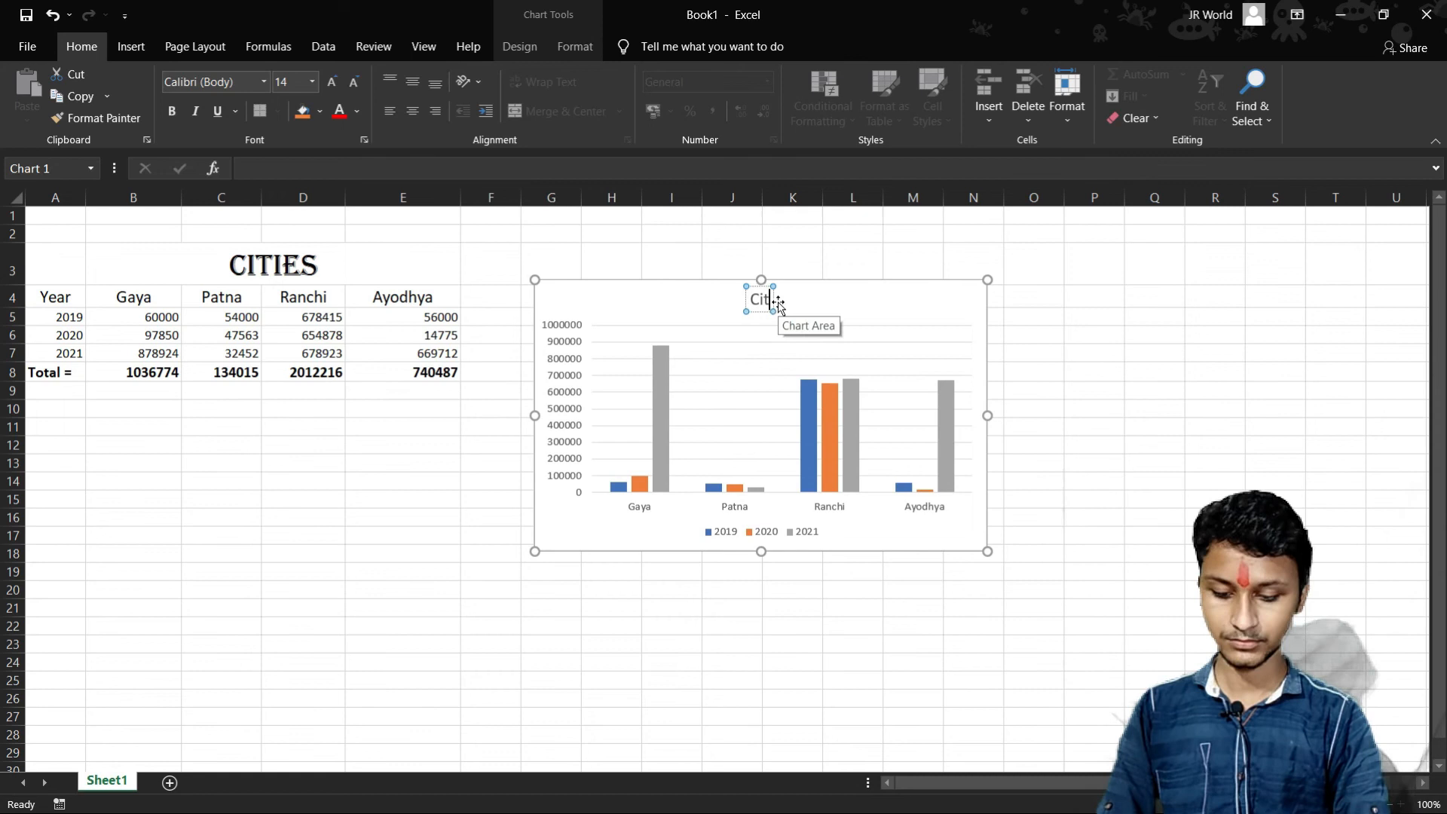
type("ies Poppu")
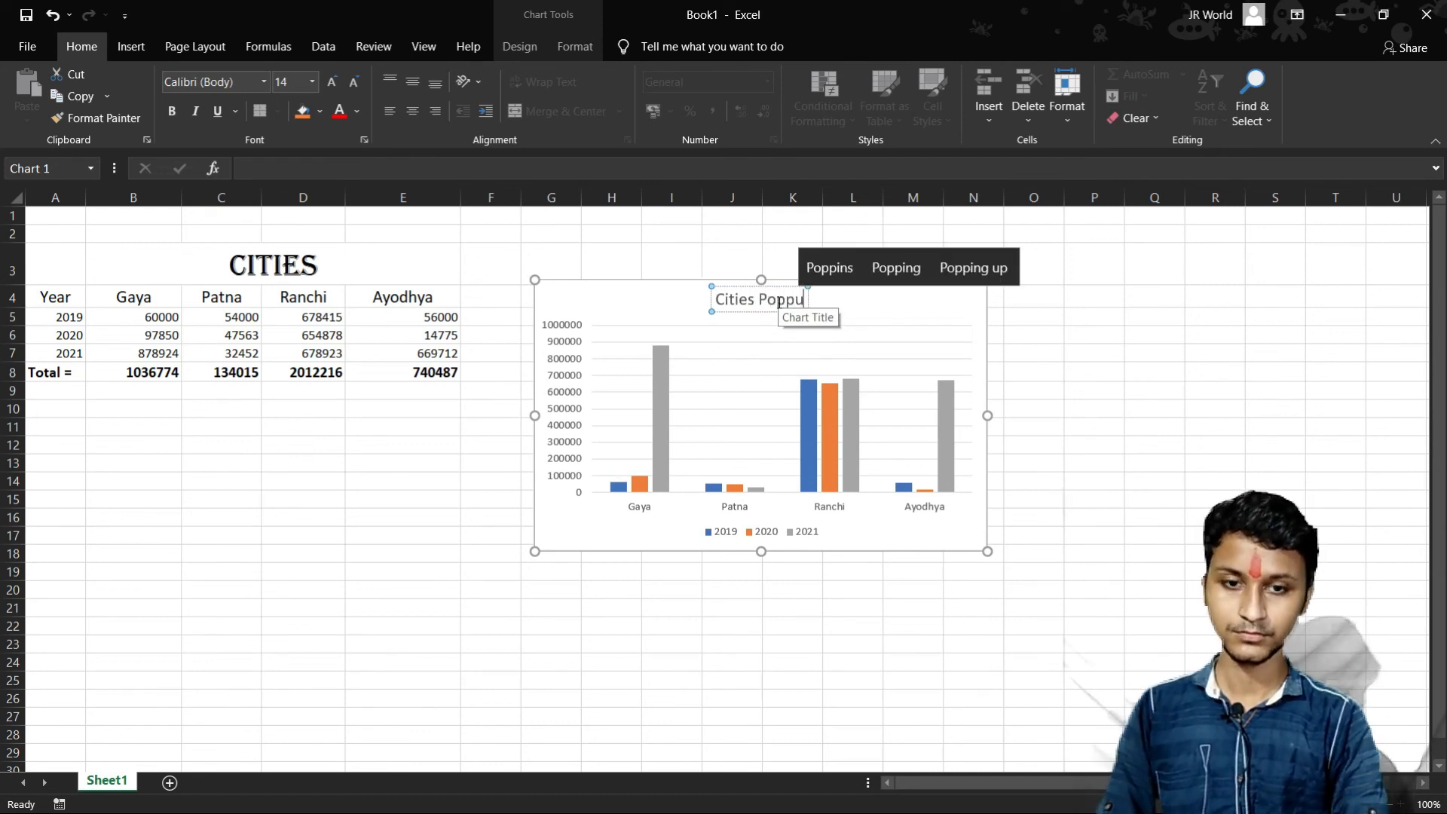
key("BackSpace")
key("BackSpace")
type("ulation")
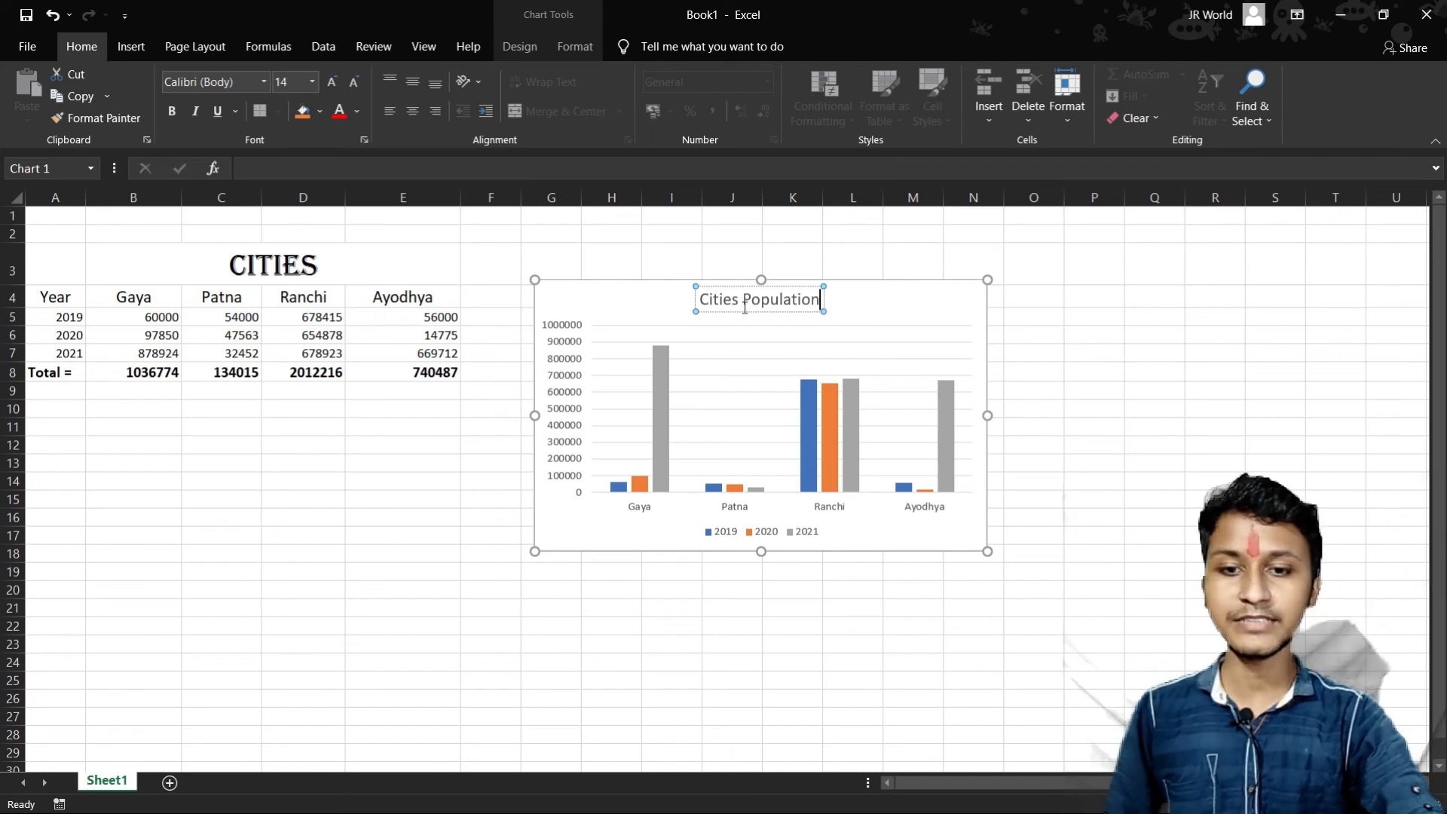
- Change the font color of the whole "Cities Population" chart title to red
left_click(767, 299)
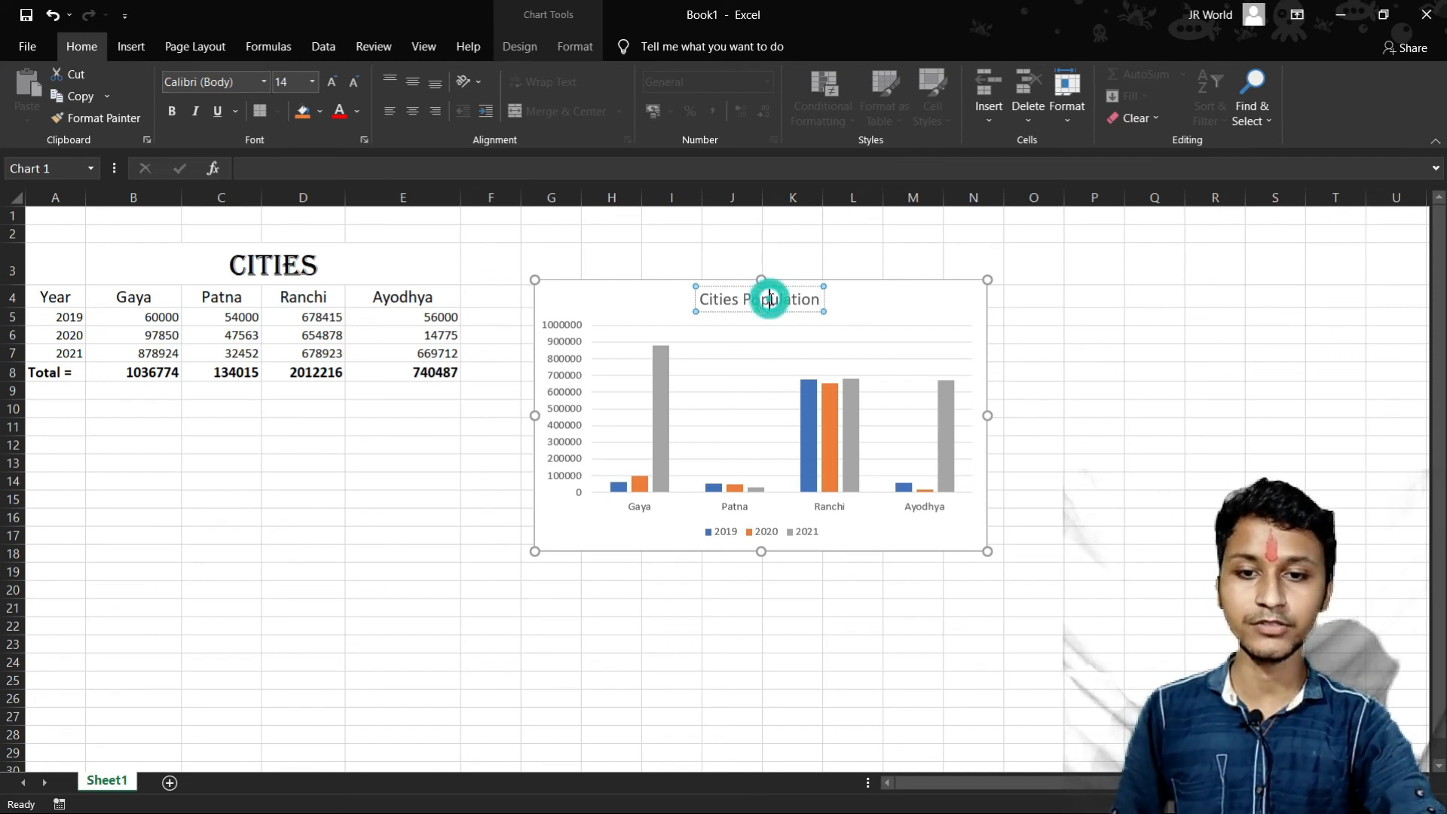
triple_click(770, 300)
left_click(358, 111)
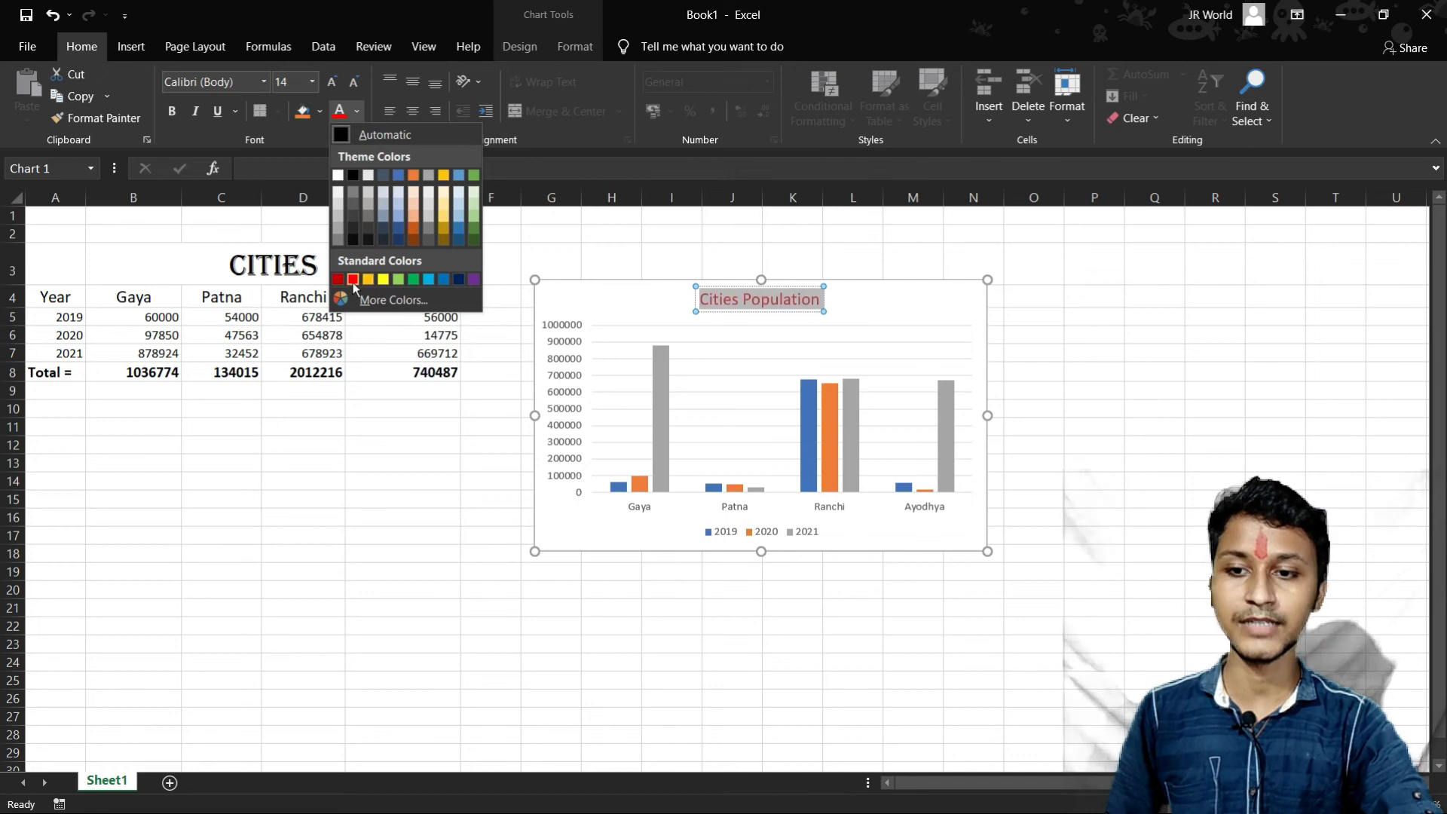
left_click(353, 279)
left_click(1215, 370)
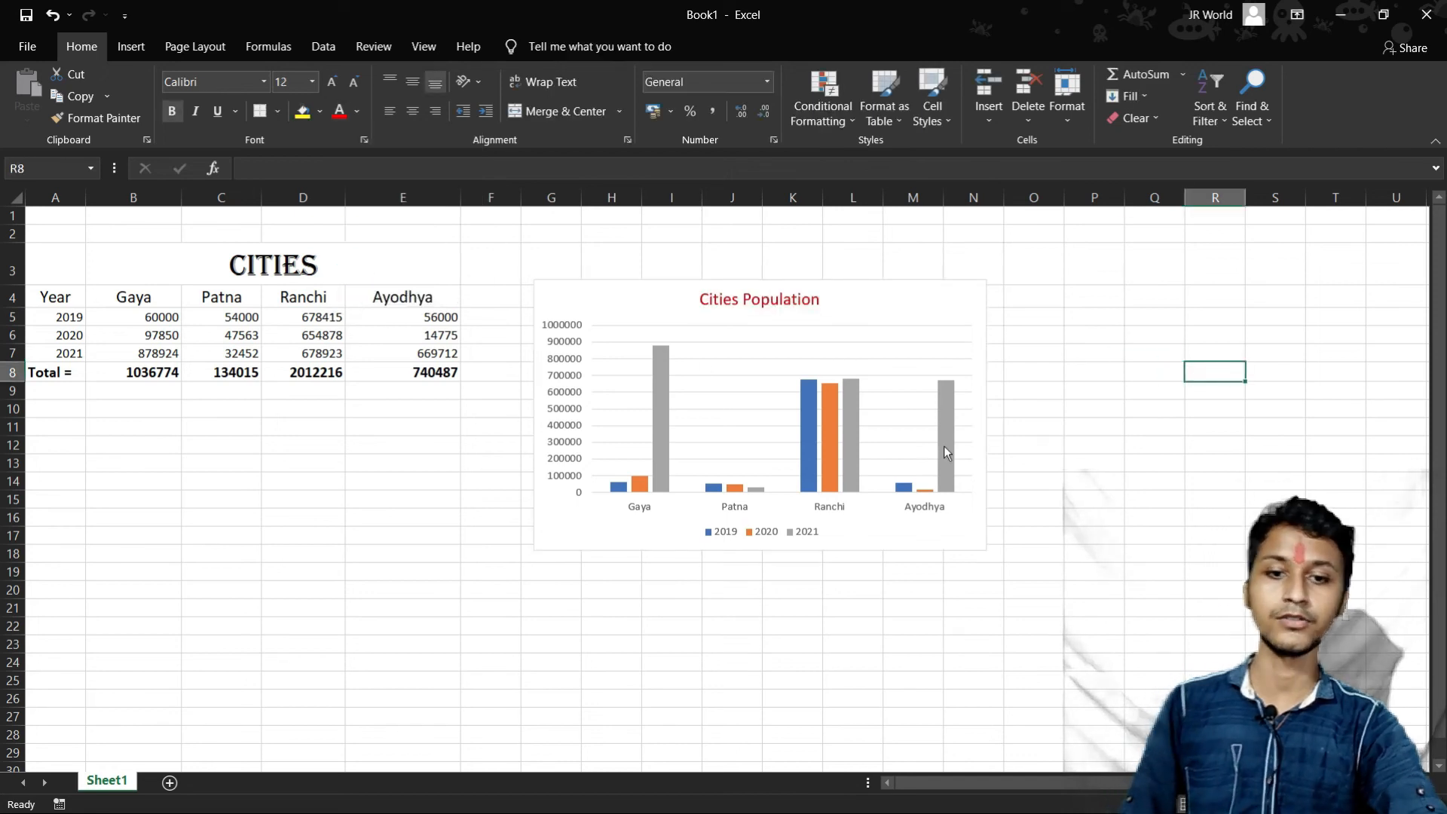
- Move the column chart below the table, starting around row 14 at column A
left_click(881, 287)
left_click_drag(901, 296, 393, 489)
left_click(800, 466)
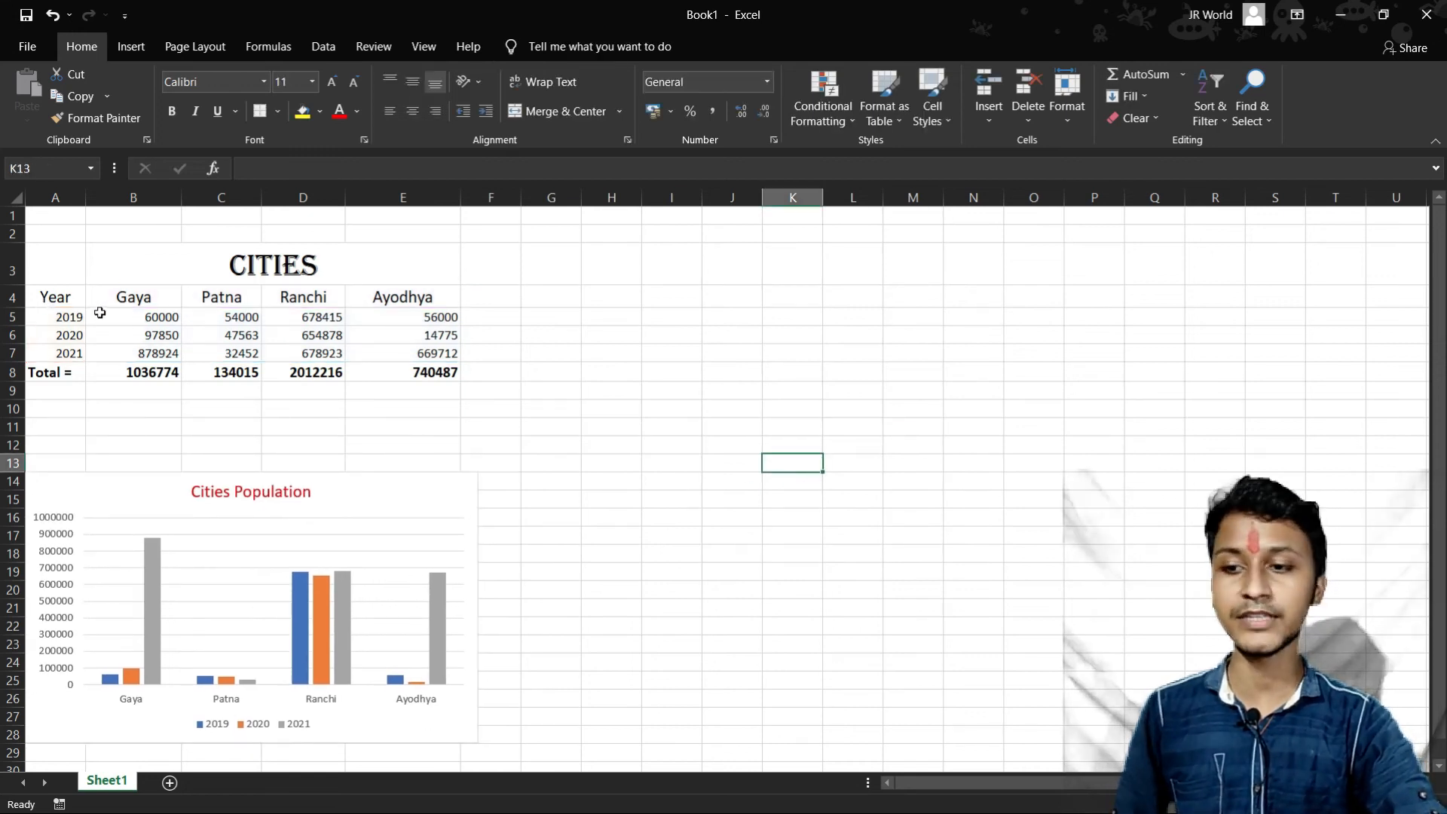
- Insert a 2-D pie chart from the table range A4:E8
left_click(44, 297)
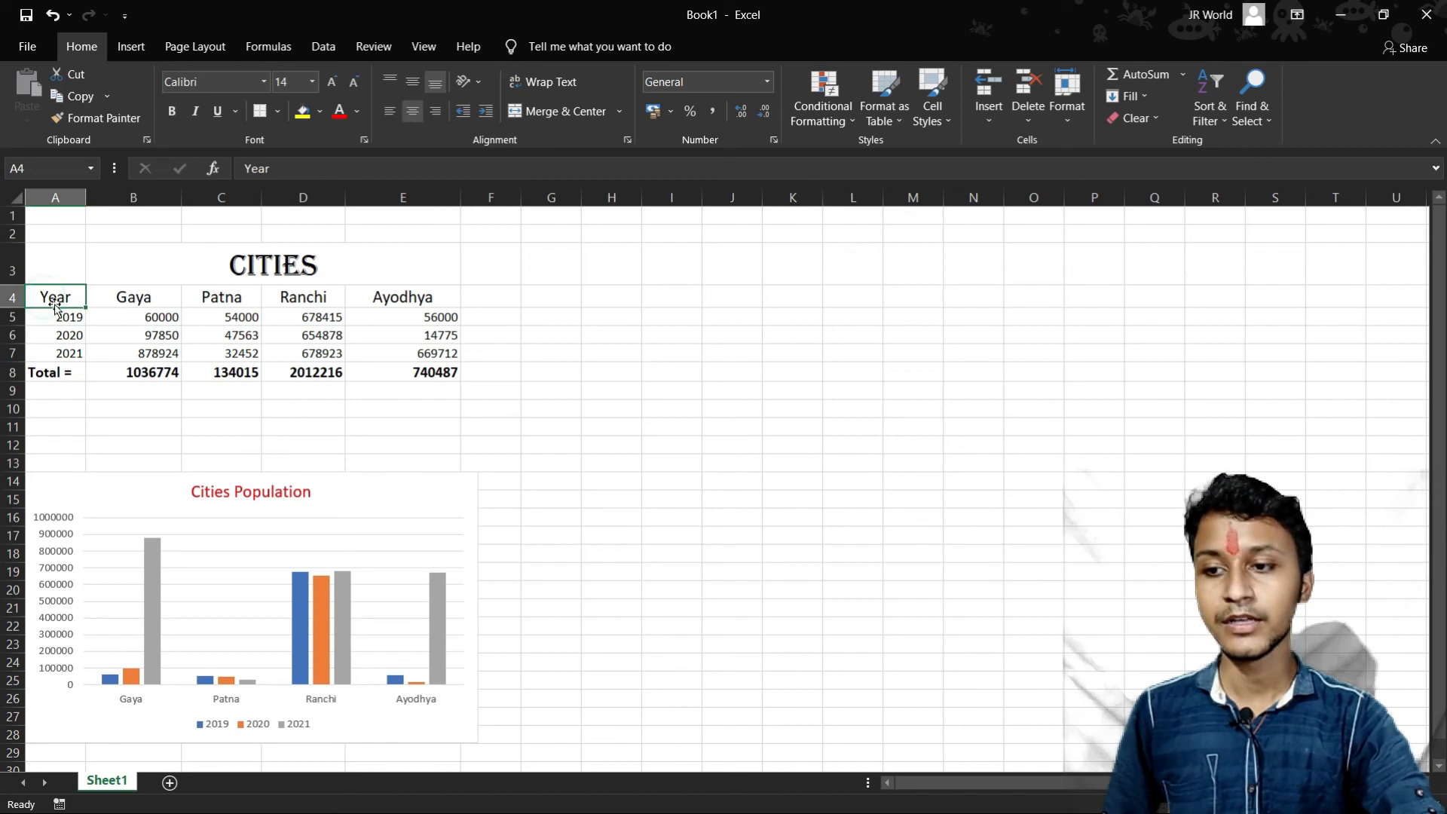
left_click_drag(64, 296, 423, 372)
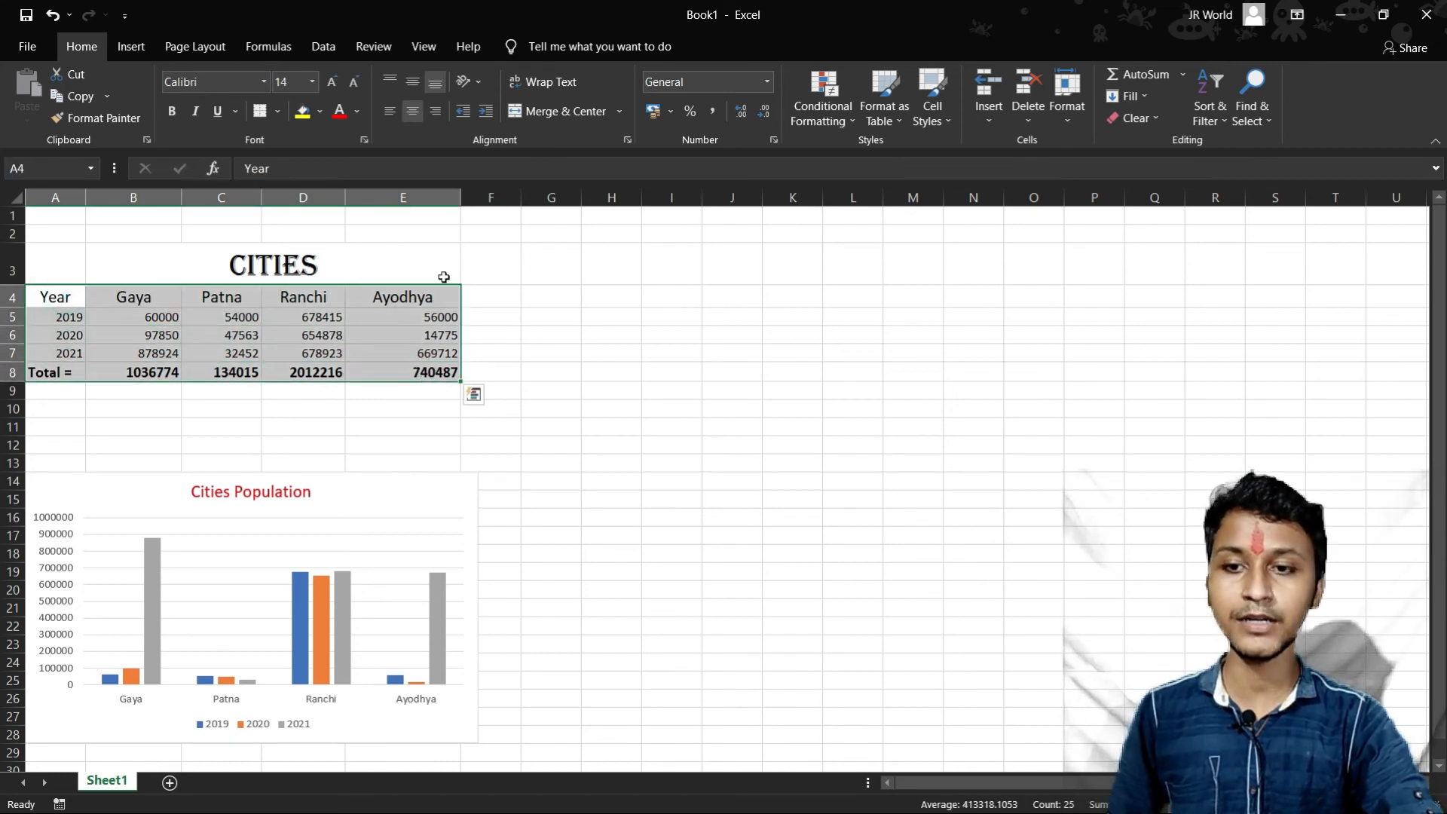
left_click(131, 46)
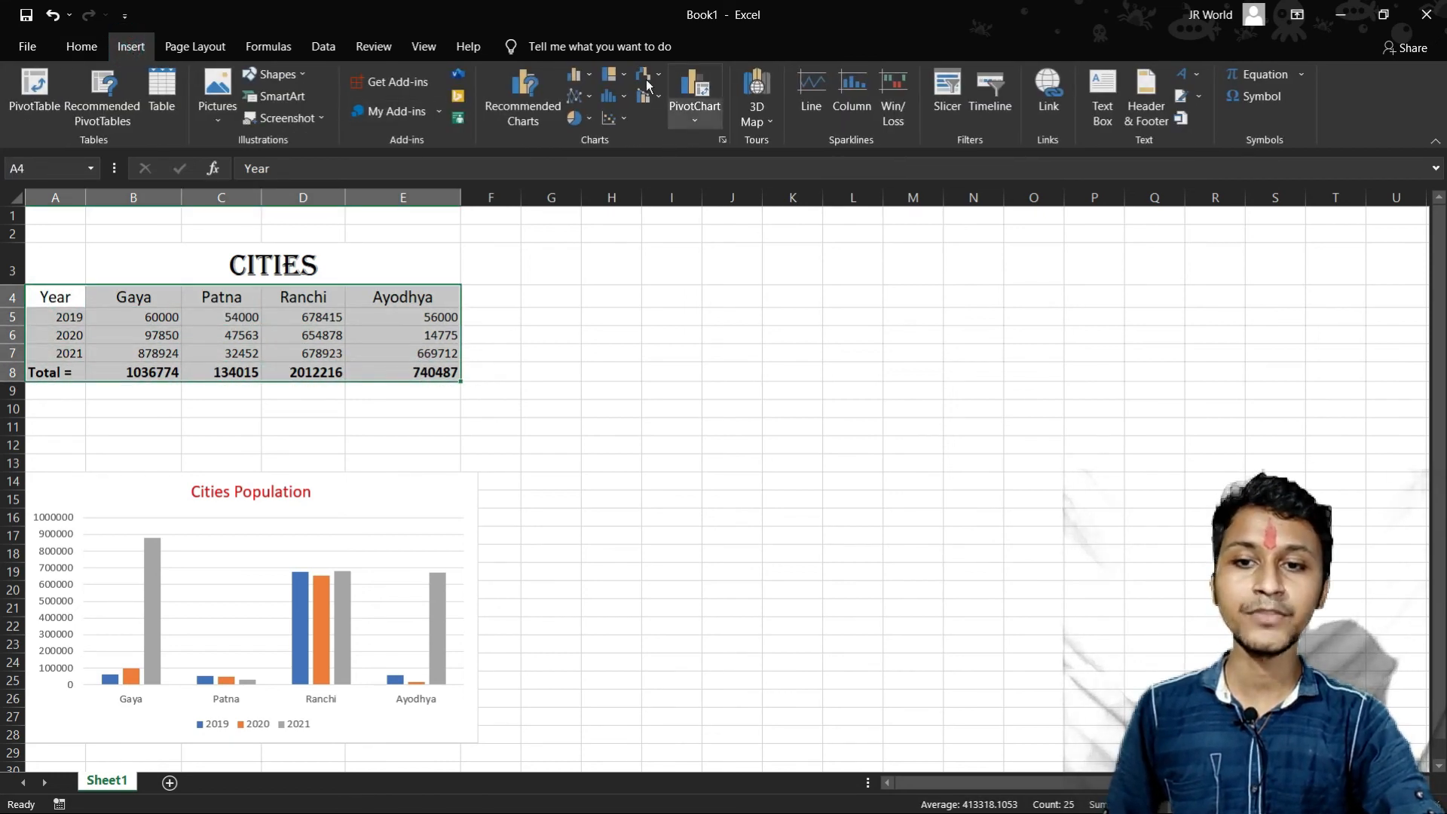
left_click(610, 97)
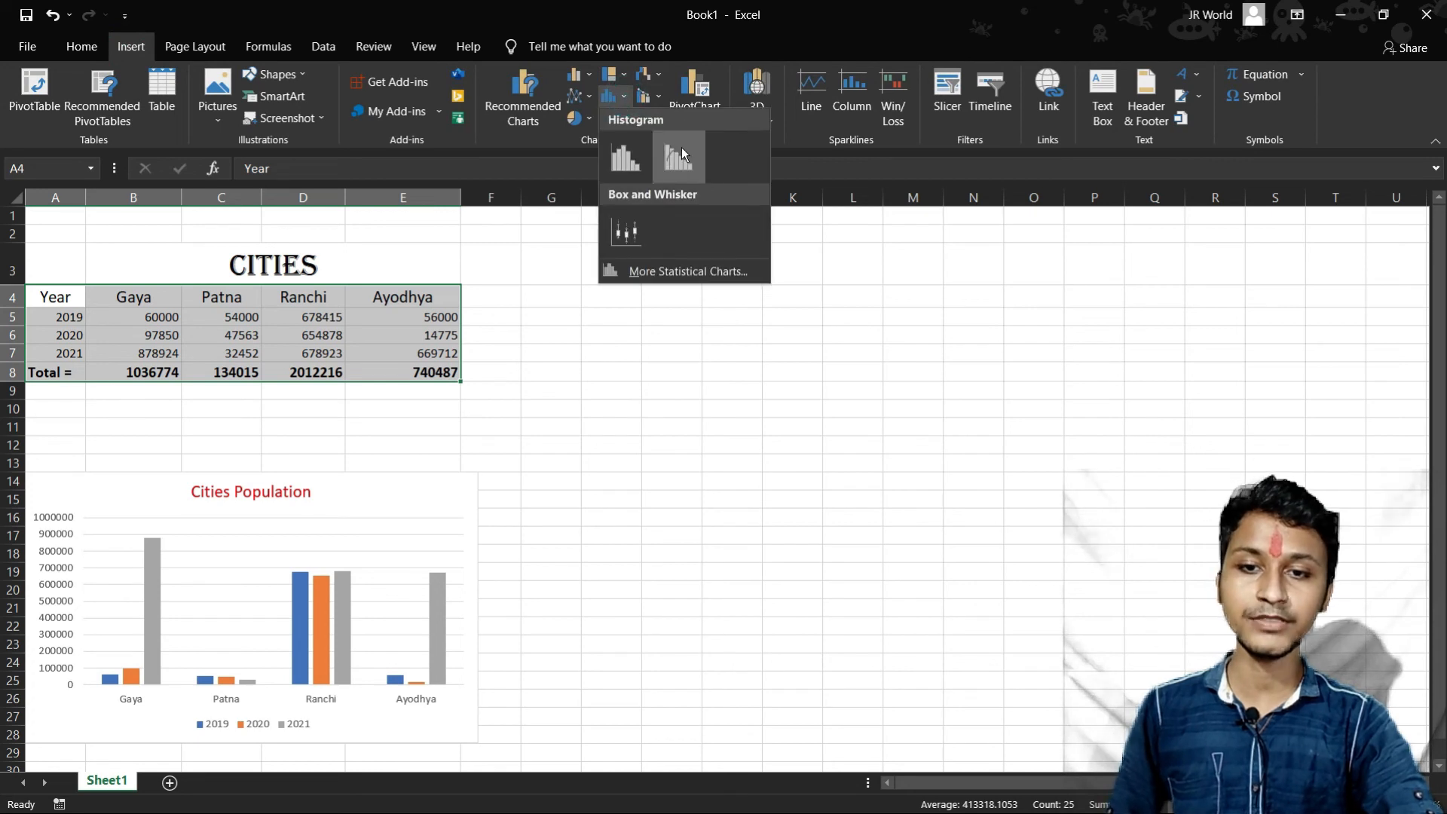
left_click(590, 117)
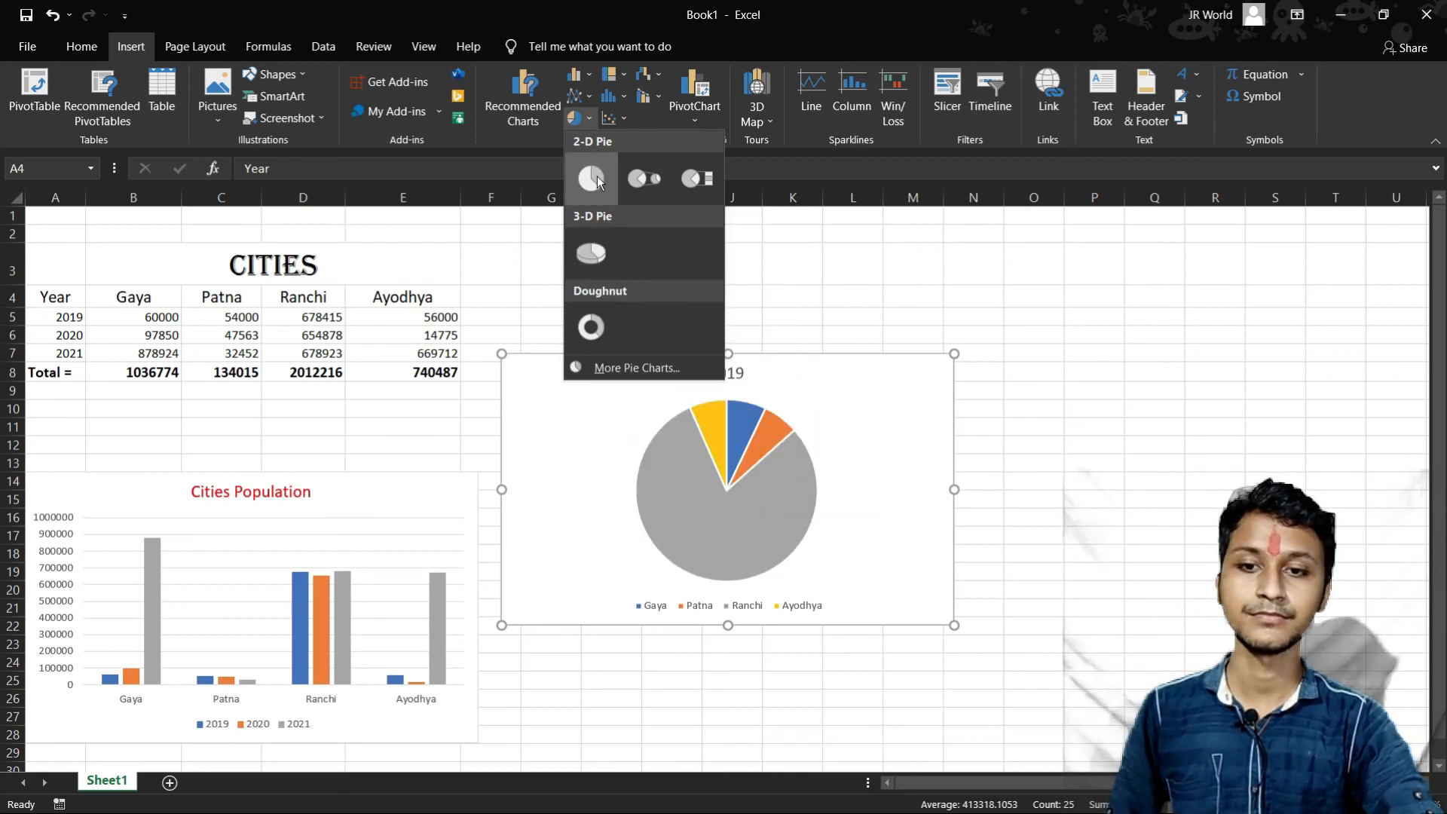
left_click(597, 180)
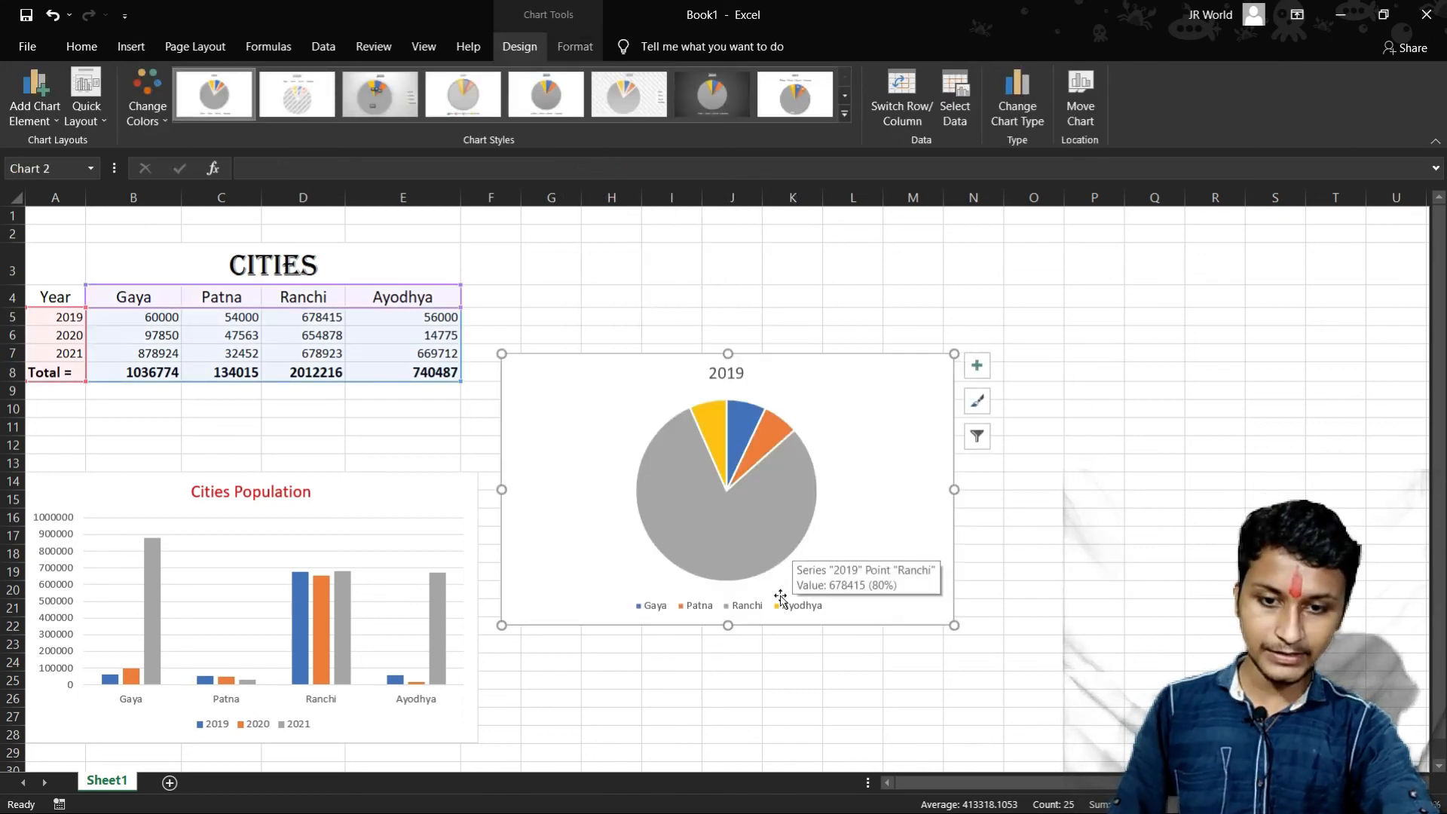
- Try pulling the slices away from the pie's center and push them back together
left_click_drag(760, 468, 778, 370)
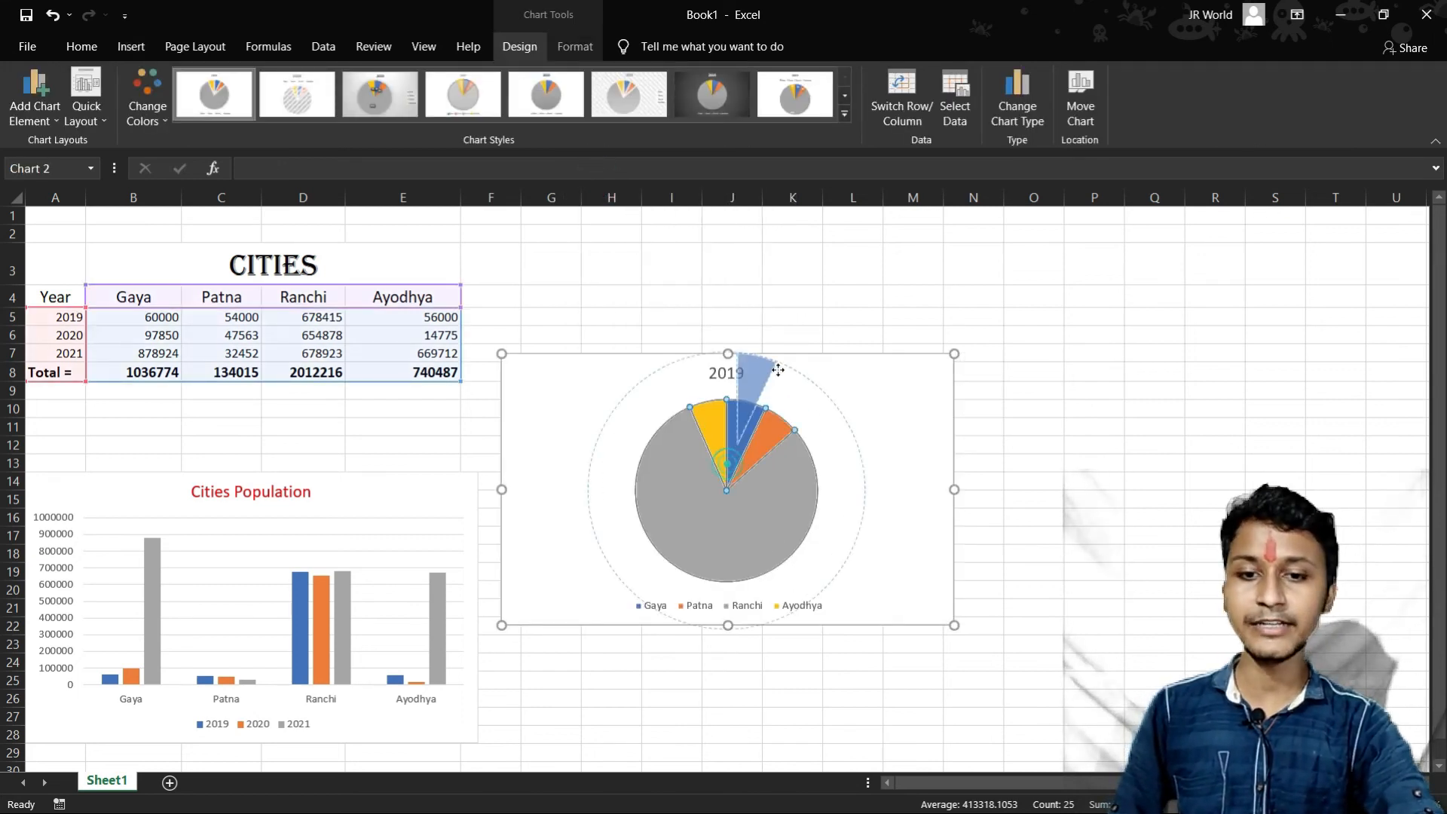
left_click_drag(875, 365, 741, 471)
left_click(757, 522)
- Move the pie chart to the free area beside the table, around columns I to P, and examine its slice values
left_click_drag(866, 397, 1046, 344)
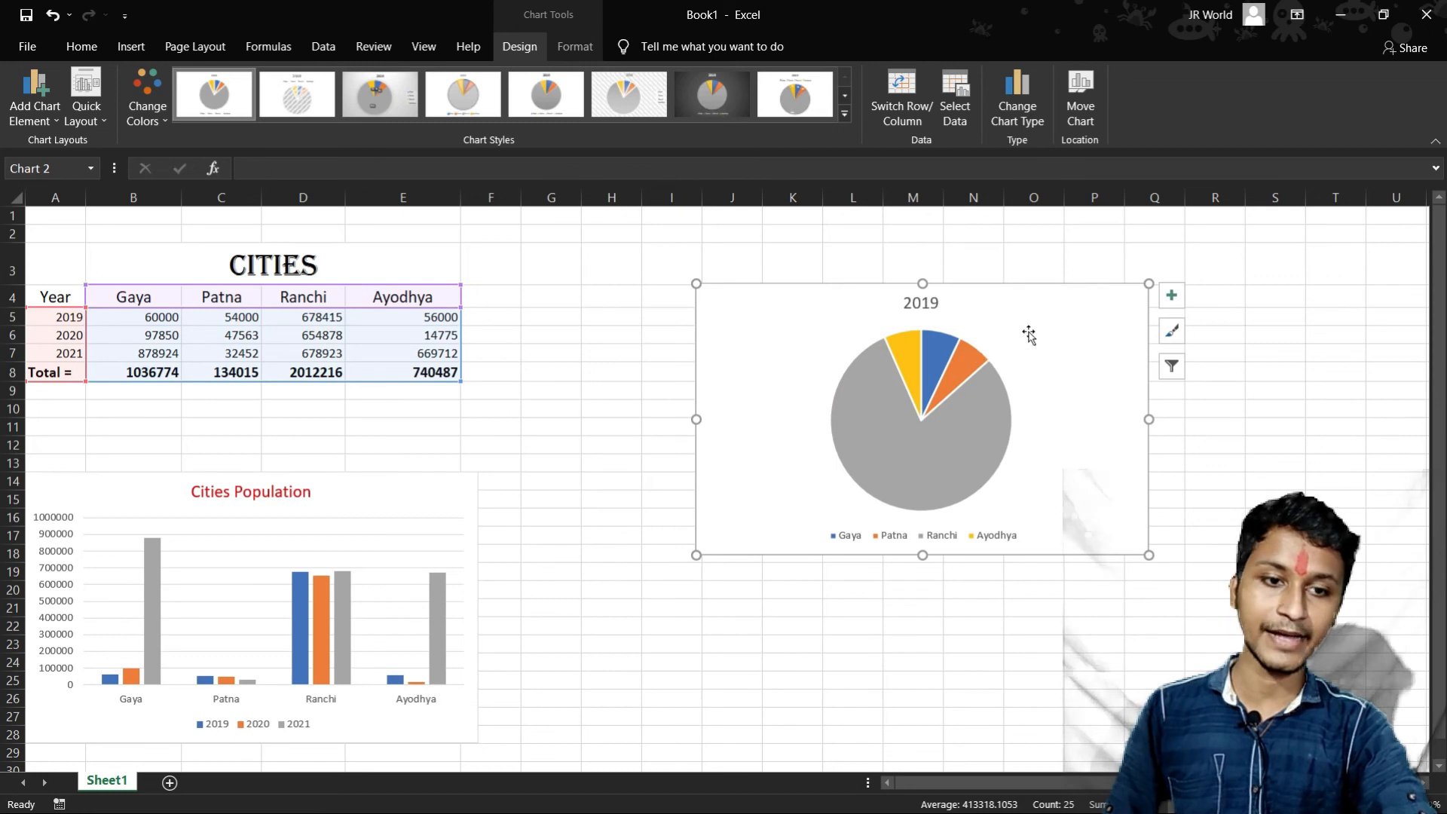
key("Up")
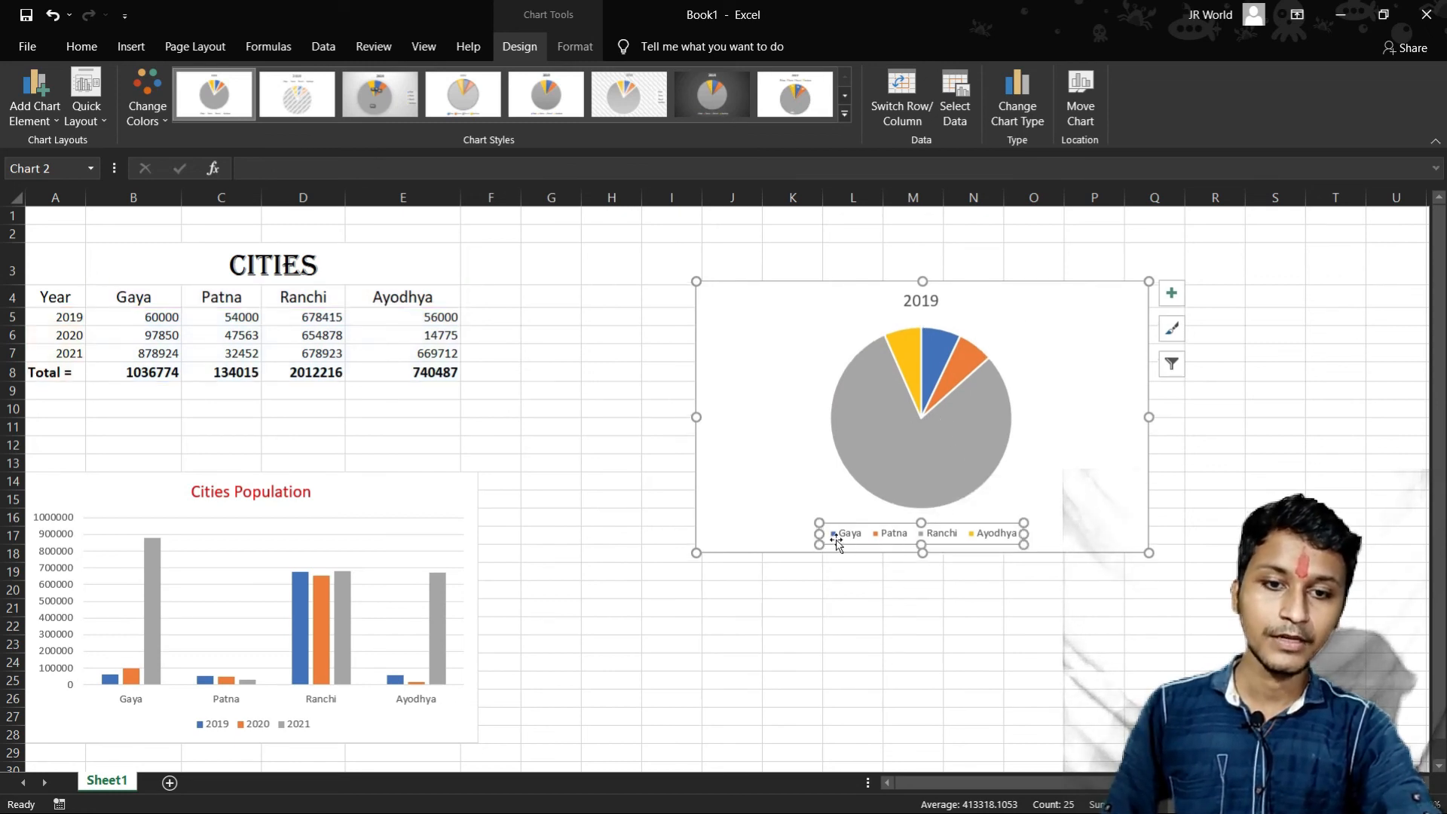
mouse_move(961, 368)
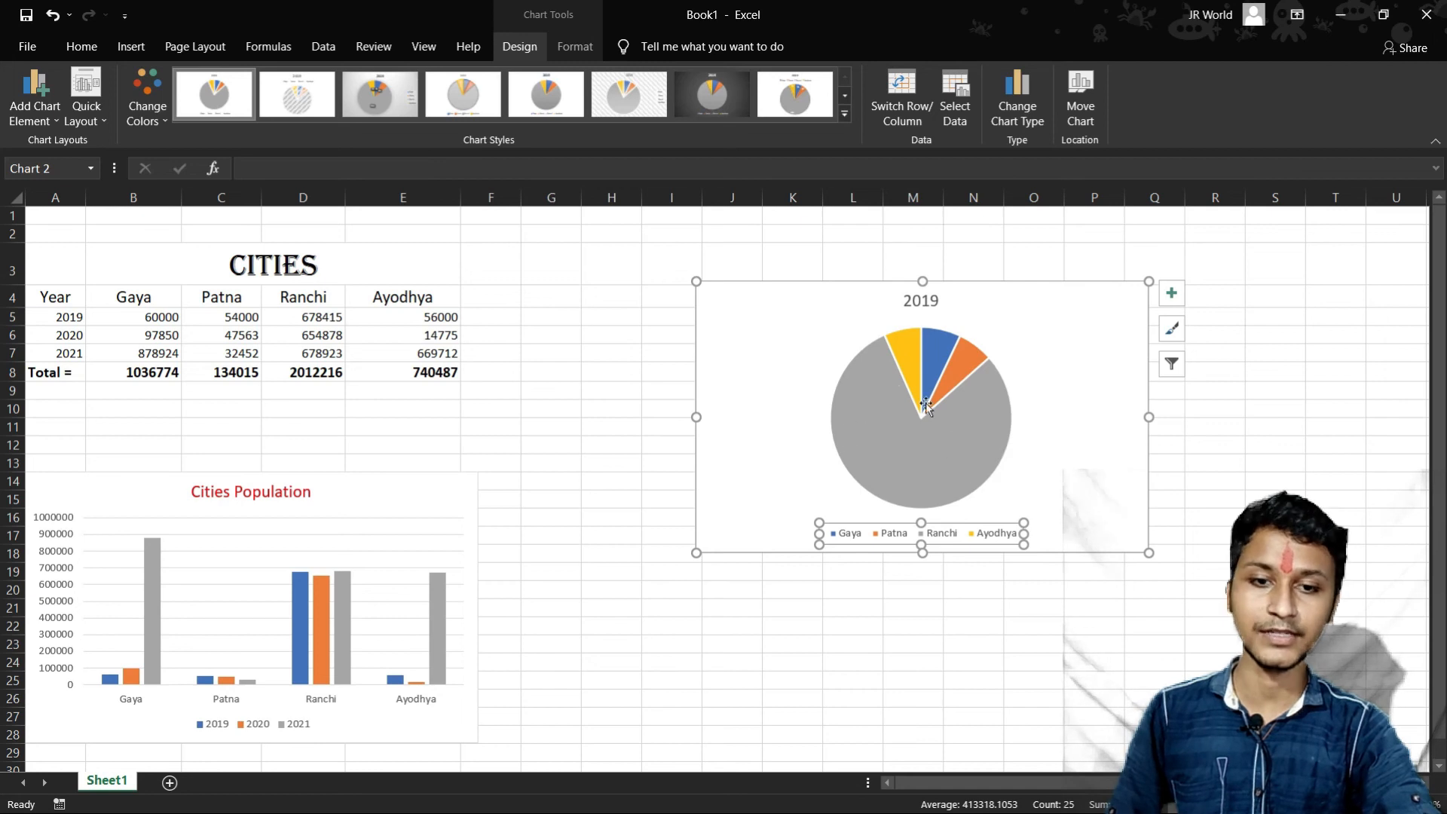
mouse_move(908, 421)
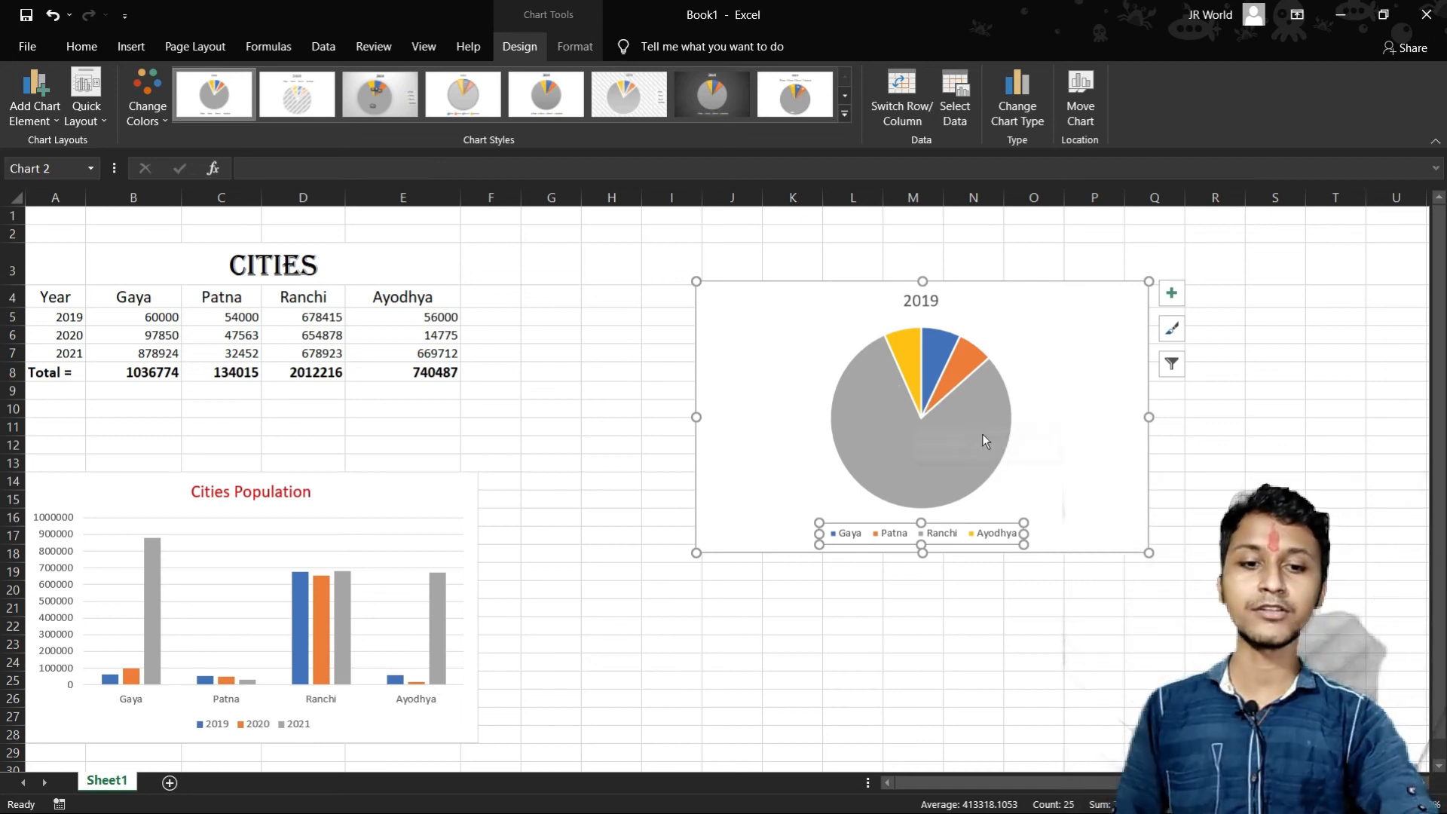
mouse_move(906, 450)
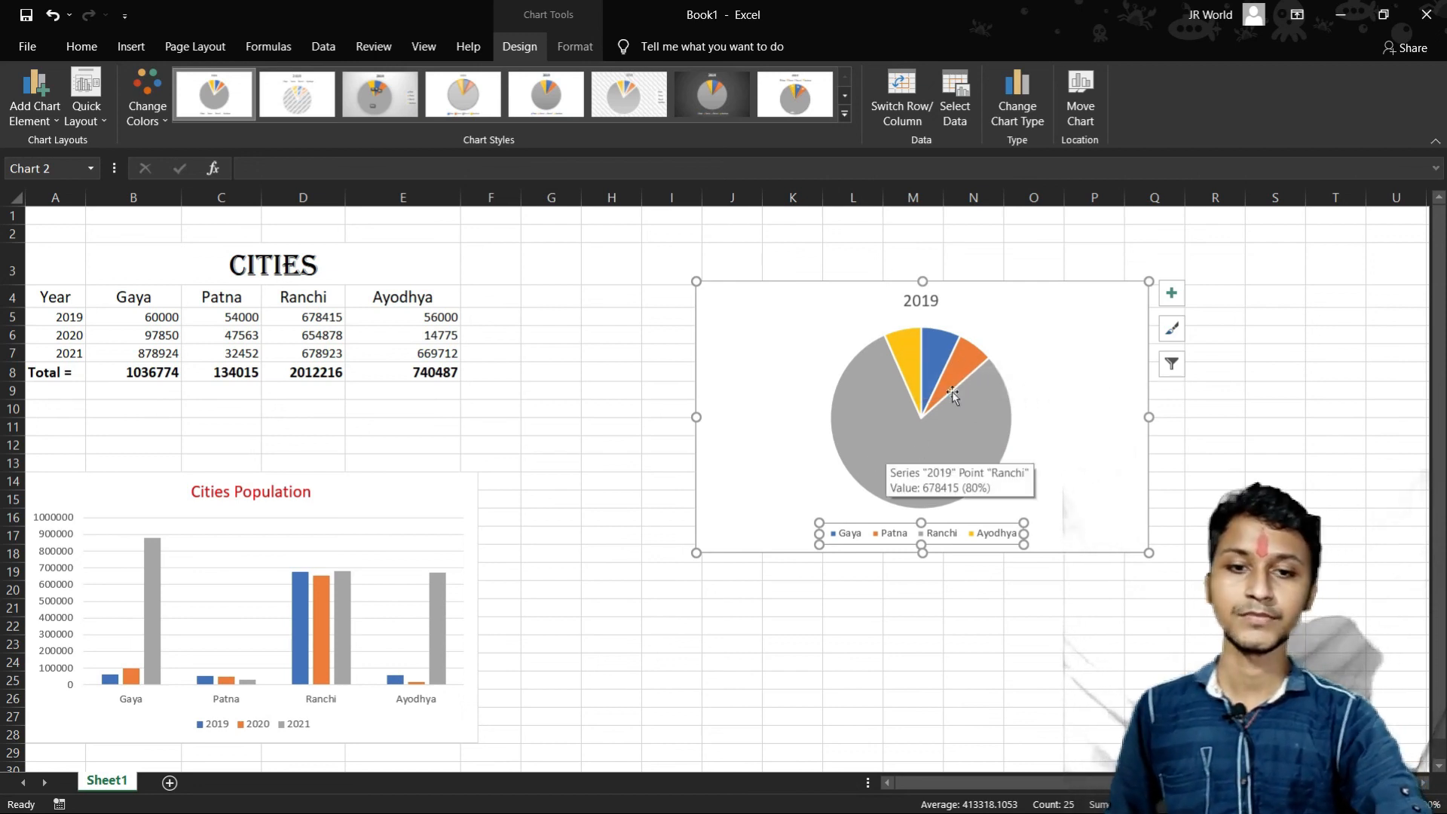
- Move the pie chart next to the column chart and apply the light gray gradient chart style with boxed percentage labels
left_click_drag(1038, 307, 832, 528)
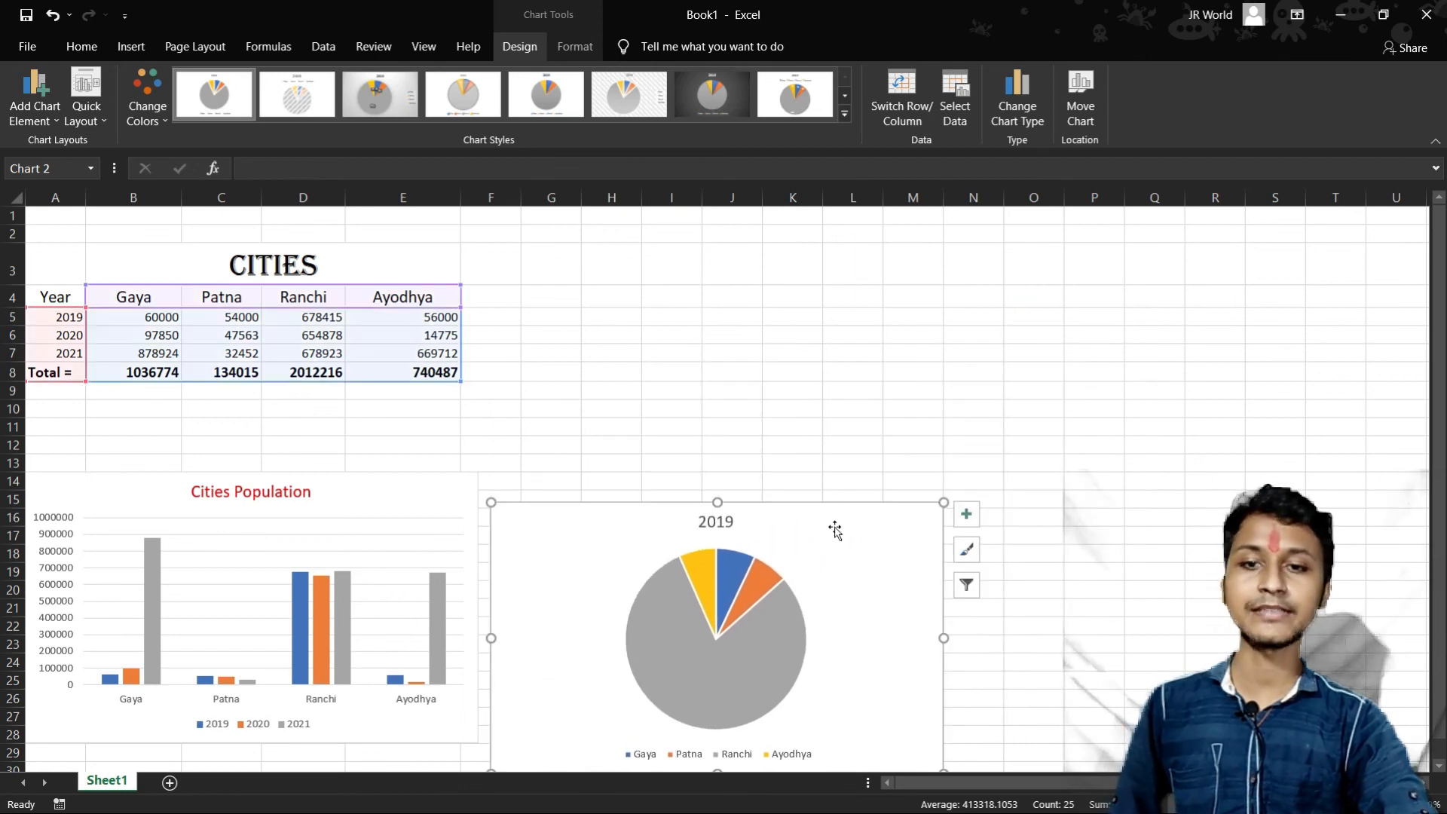
left_click(376, 103)
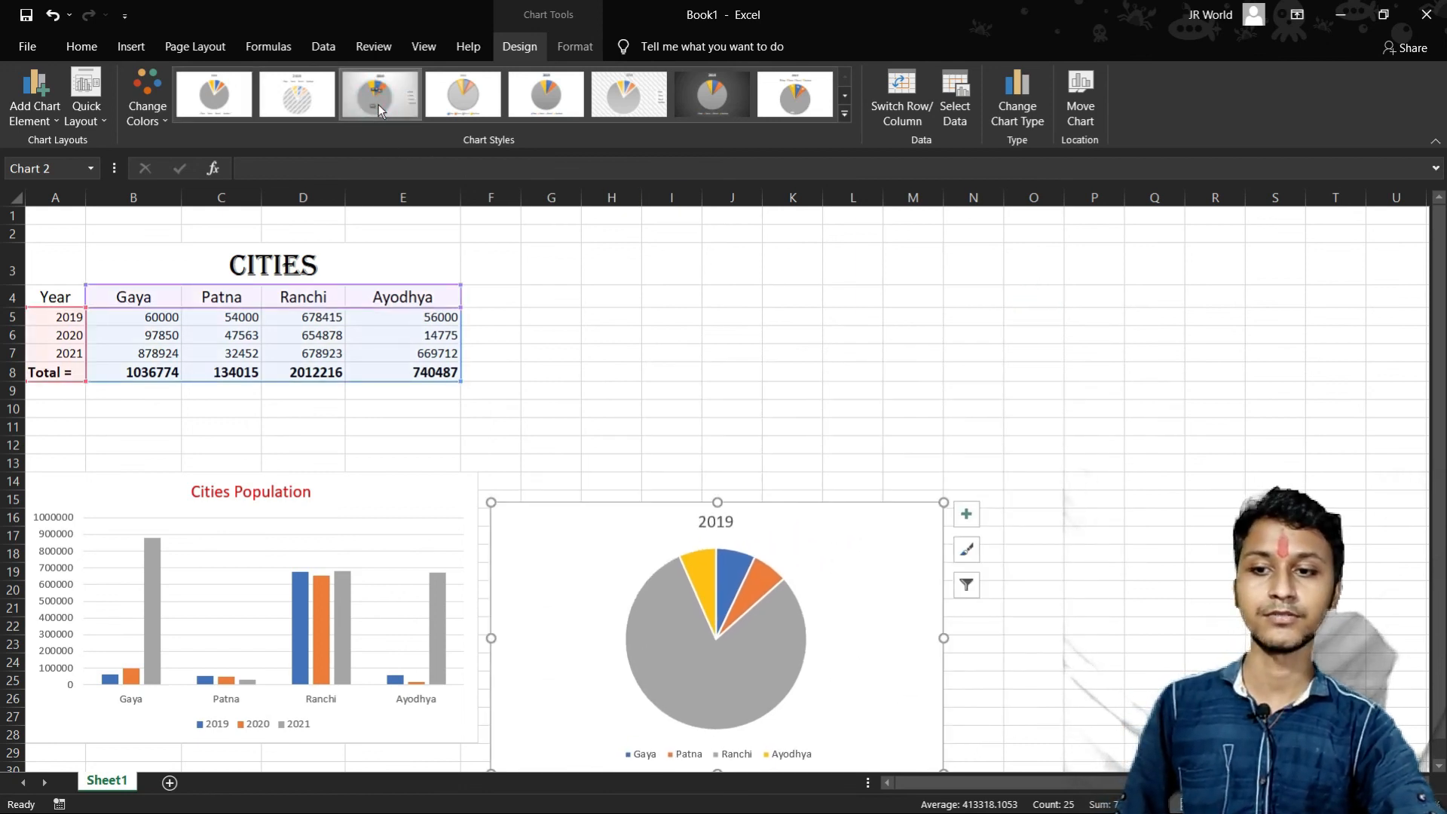
scroll(765, 573, "down", 1)
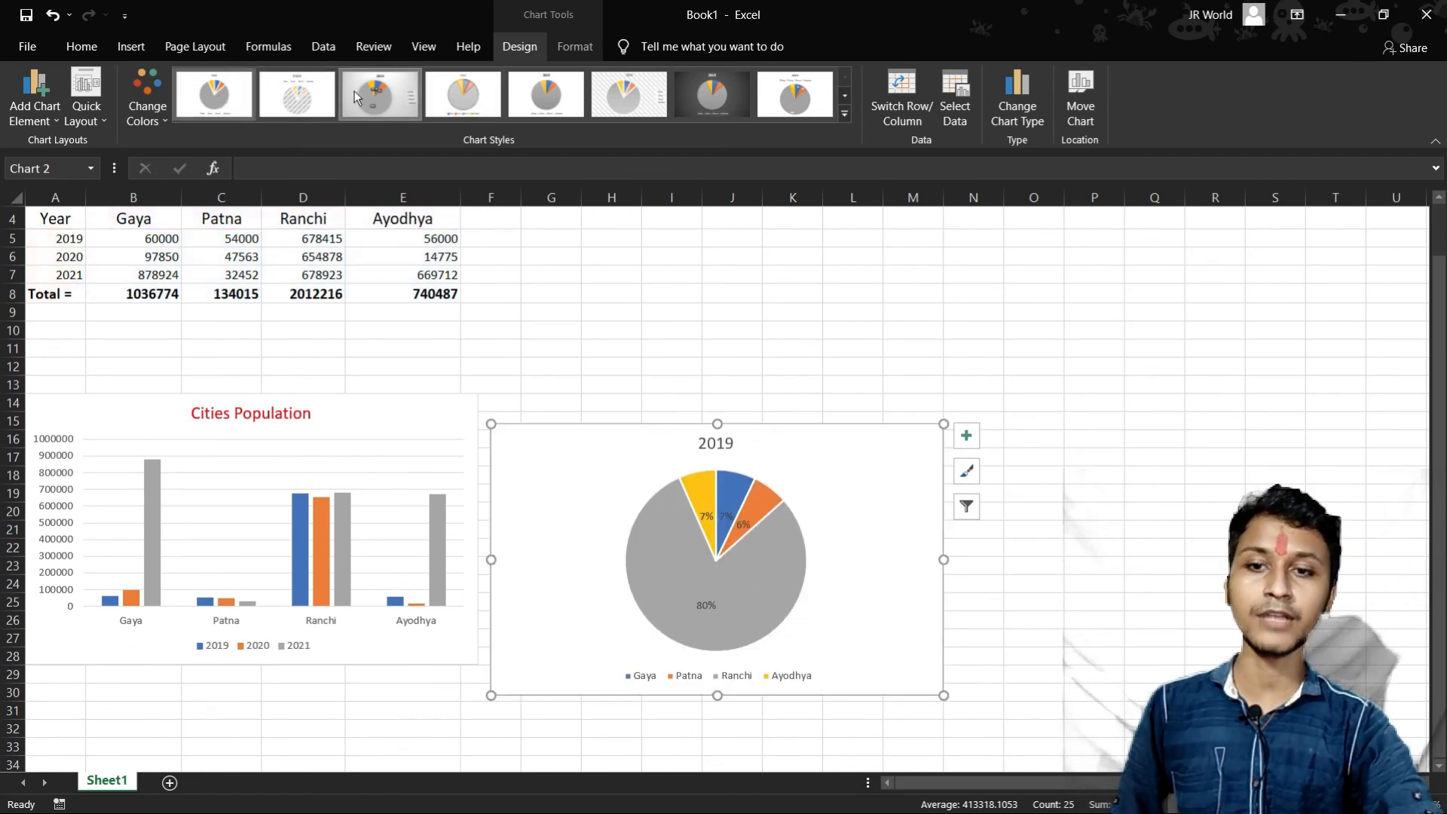
- Switch the pie chart to the dark background style and place it beside the column chart, starting around row 15
left_click(155, 122)
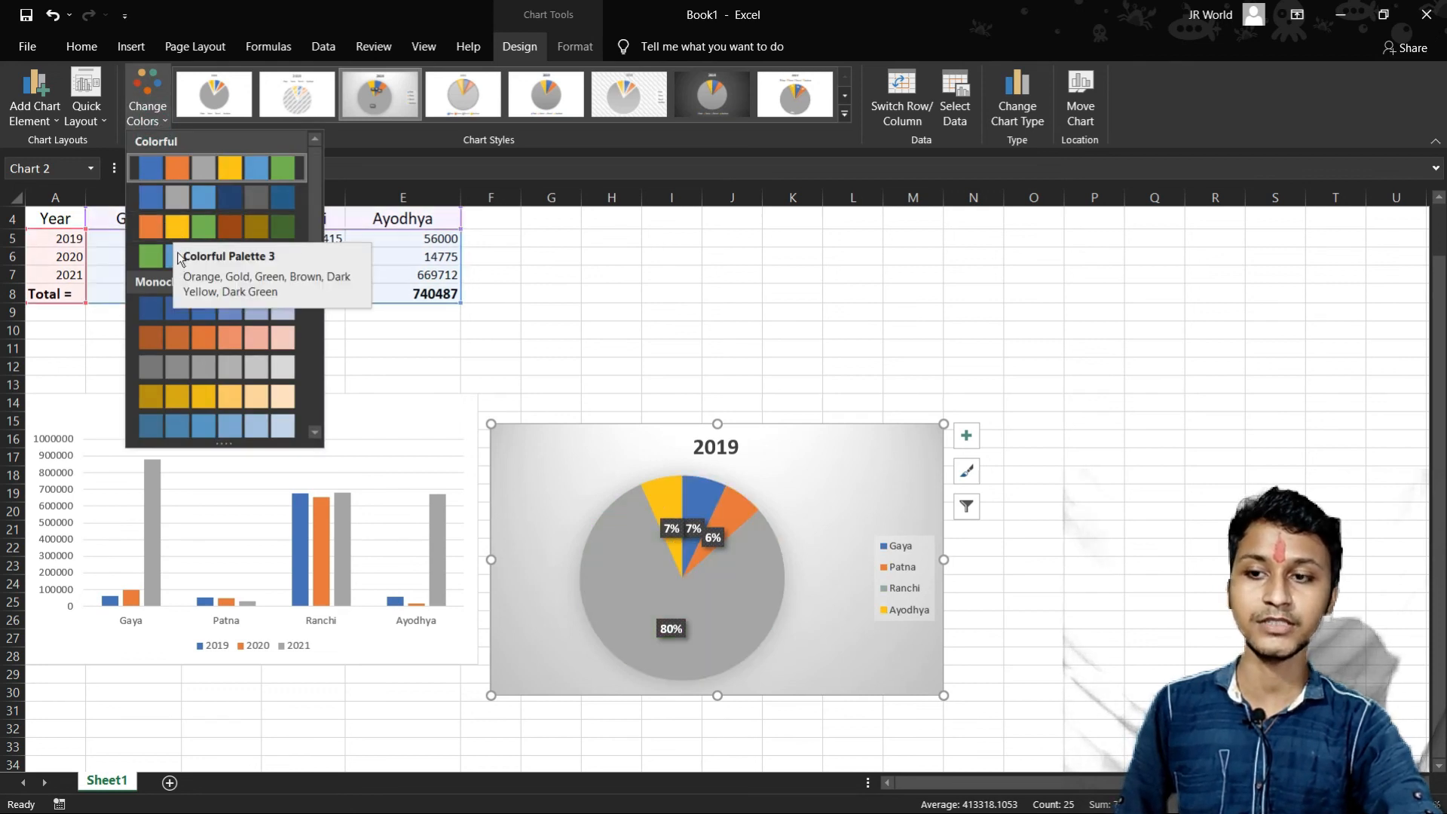
left_click(703, 88)
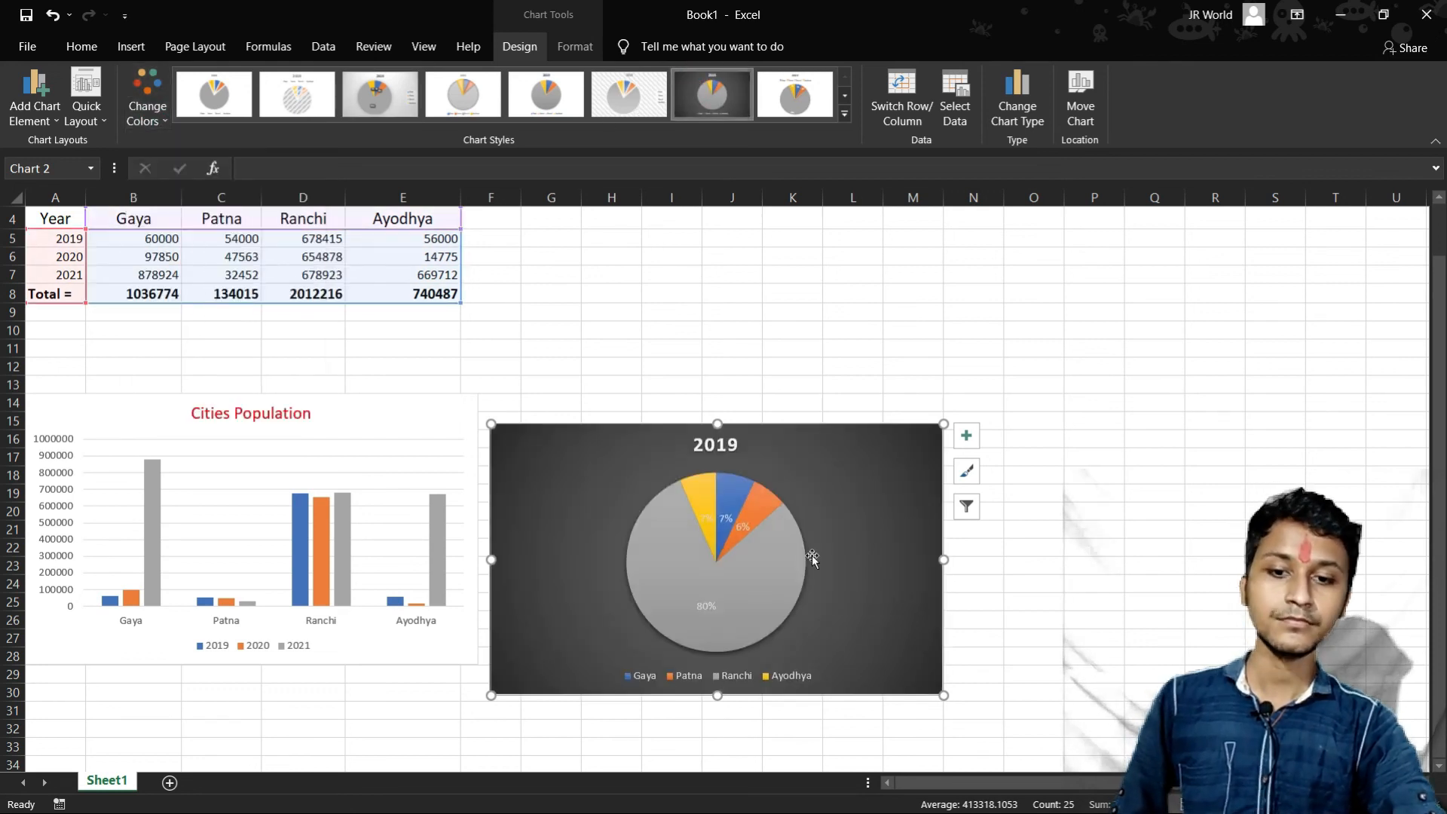
left_click_drag(860, 542, 1006, 375)
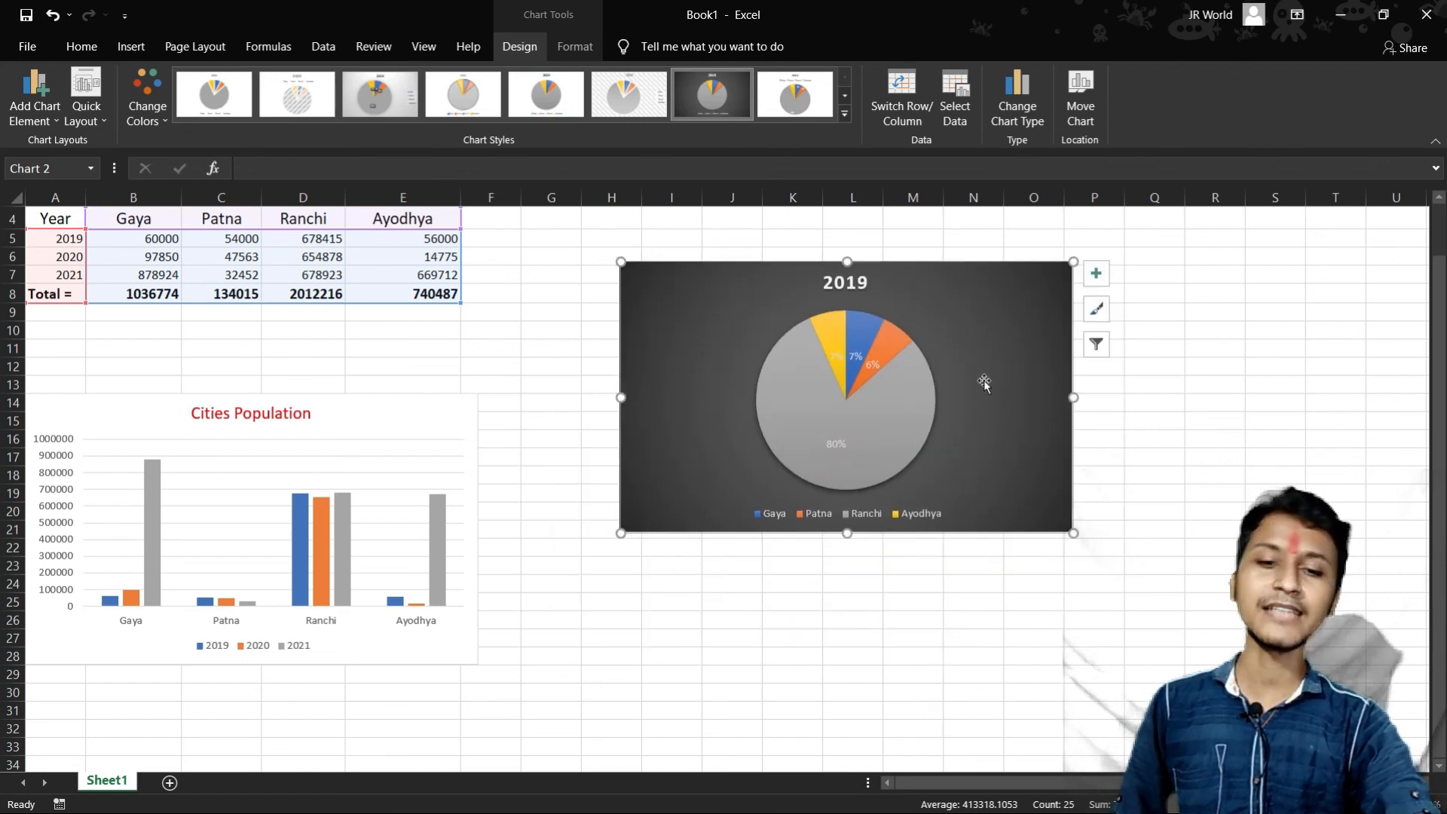
scroll(954, 518, "up", 1)
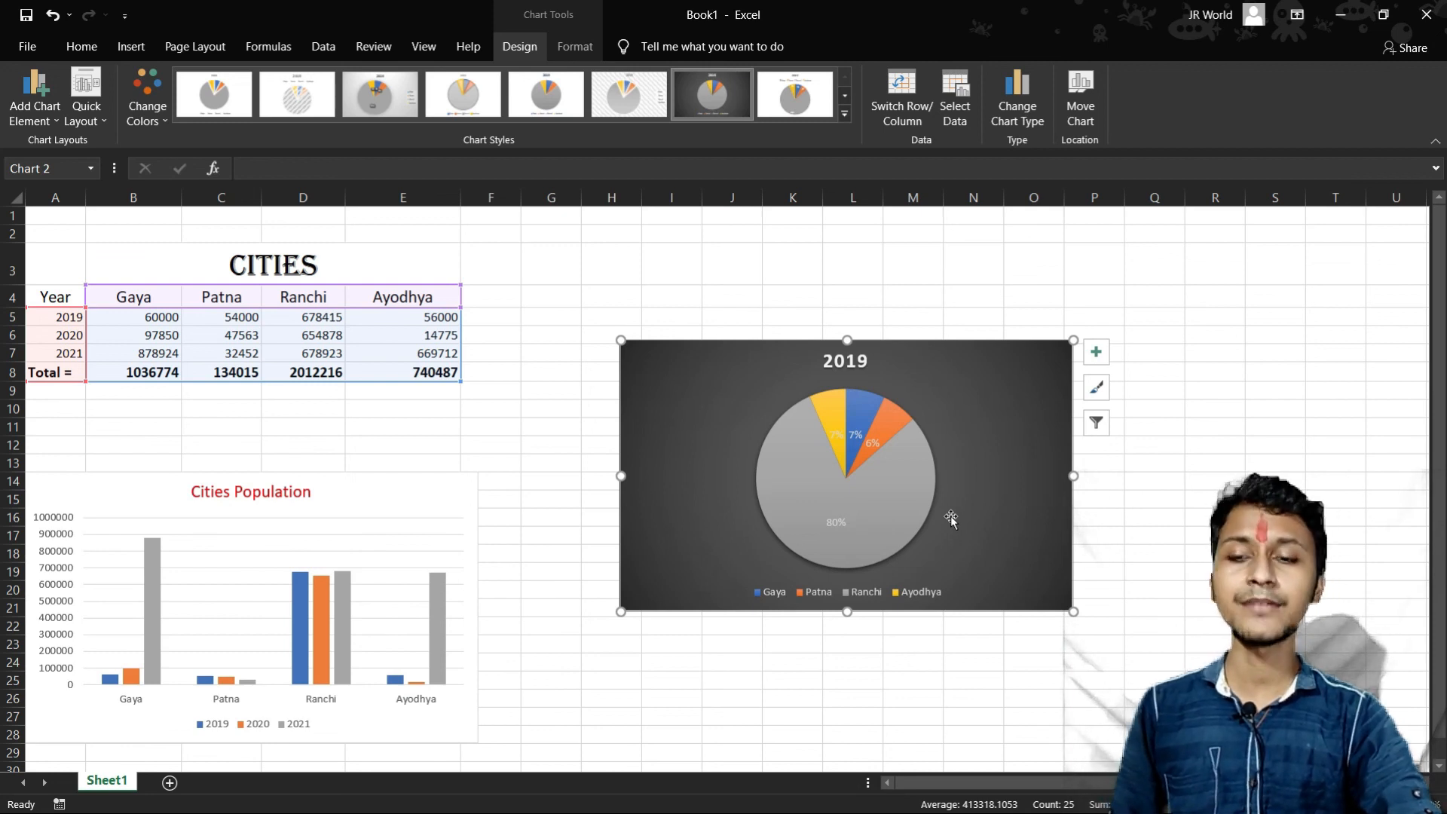
left_click_drag(1009, 411, 927, 582)
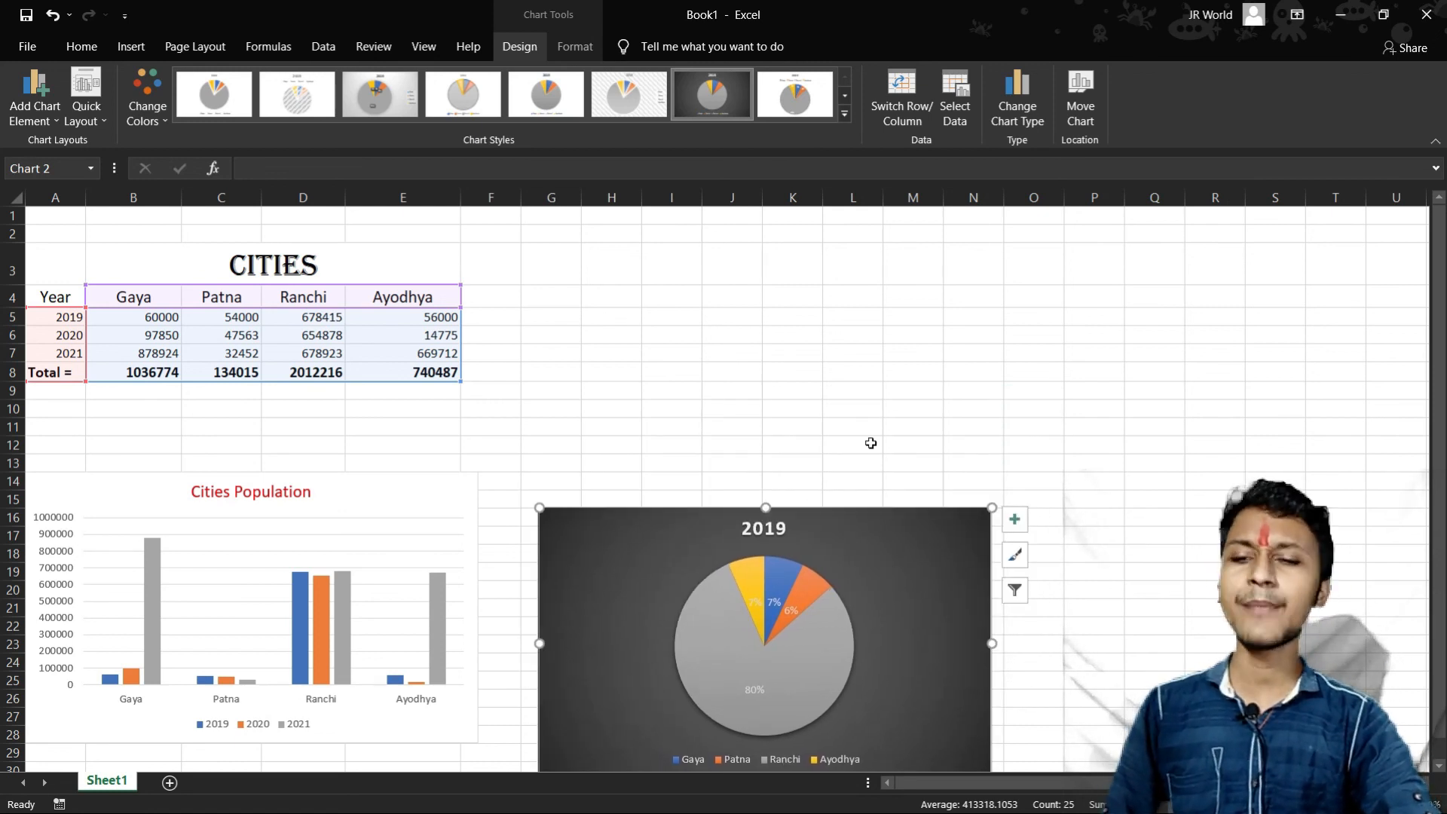